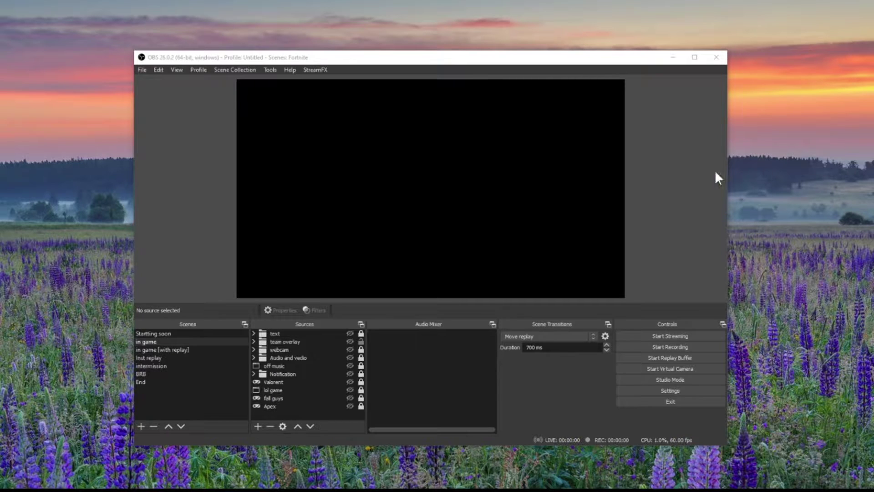
# Step: Create a new scene collection named "ACE"
pyautogui.click(395, 255)
pyautogui.click(236, 69)
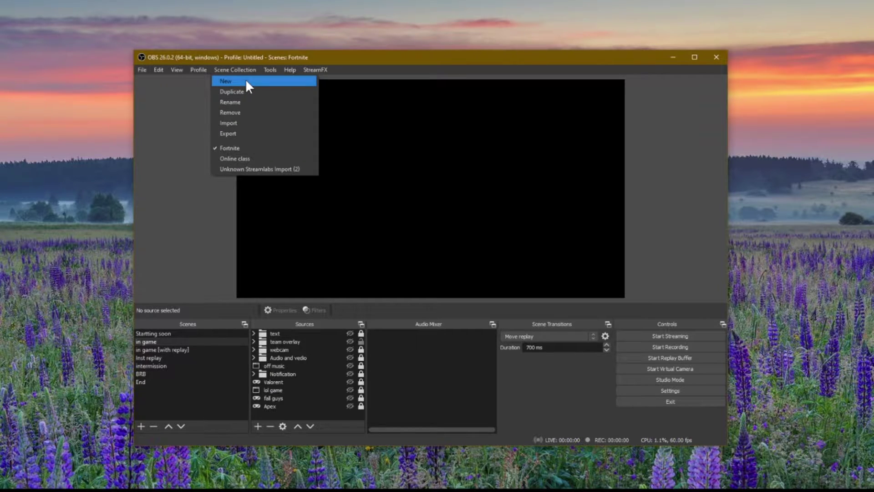
pyautogui.click(246, 81)
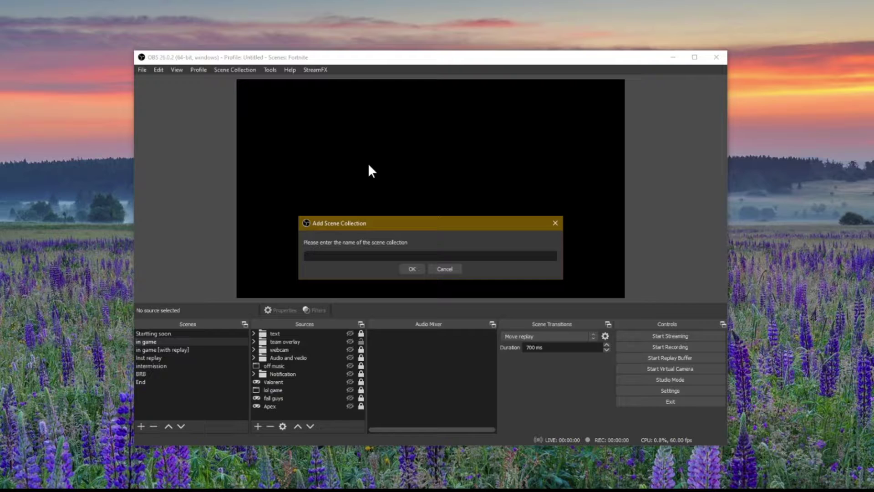
pyautogui.write('Ace')
pyautogui.press('BackSpace')
pyautogui.press('BackSpace')
pyautogui.write('CE')
pyautogui.press('Return')
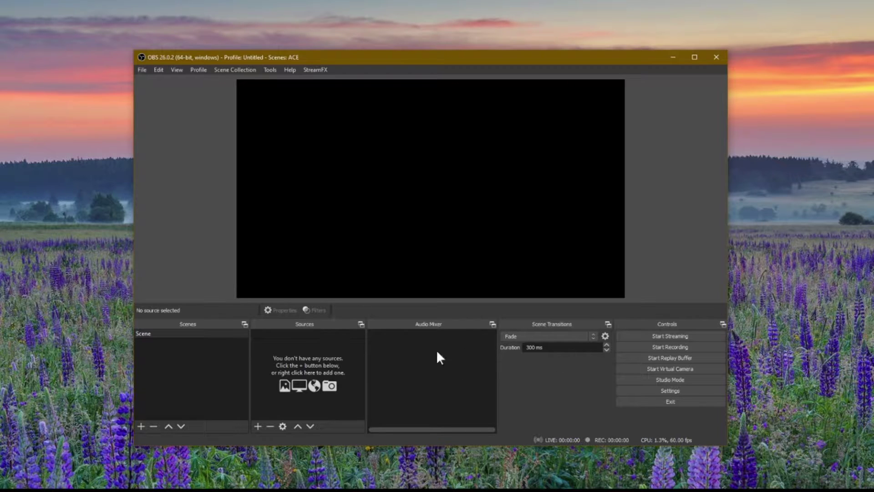
# Step: Rename the collection's default scene to "Starting soon"
pyautogui.rightClick(162, 330)
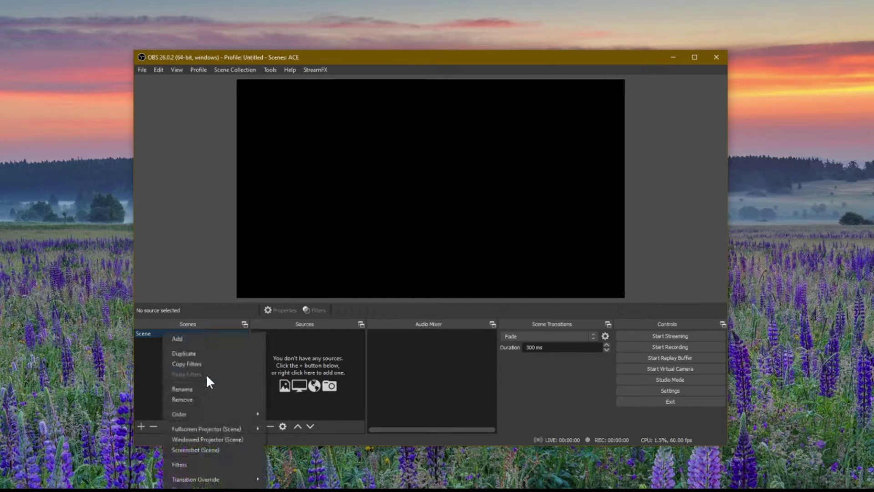
pyautogui.click(188, 389)
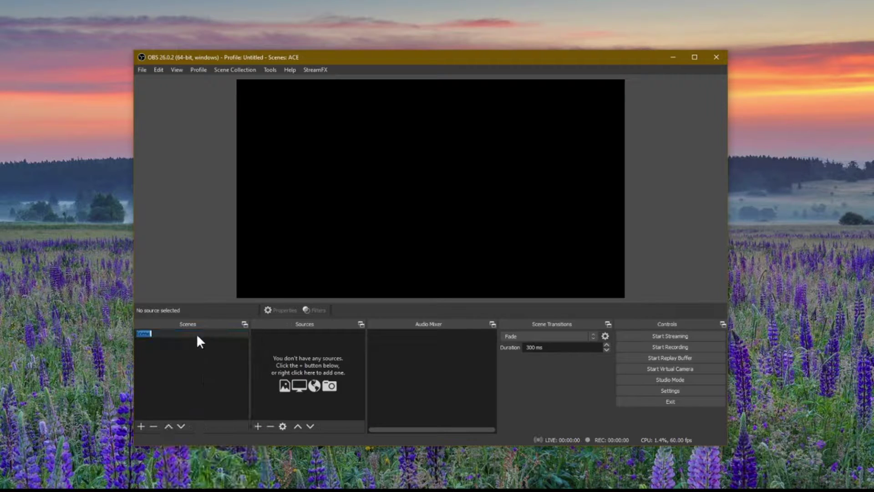
pyautogui.write('Starting soon')
pyautogui.press('Return')
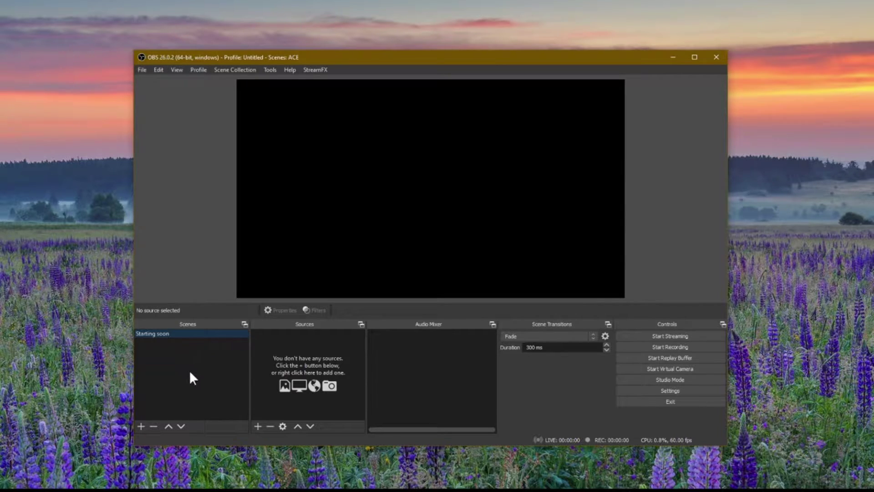
# Step: Add a second scene named "Client"
pyautogui.click(141, 426)
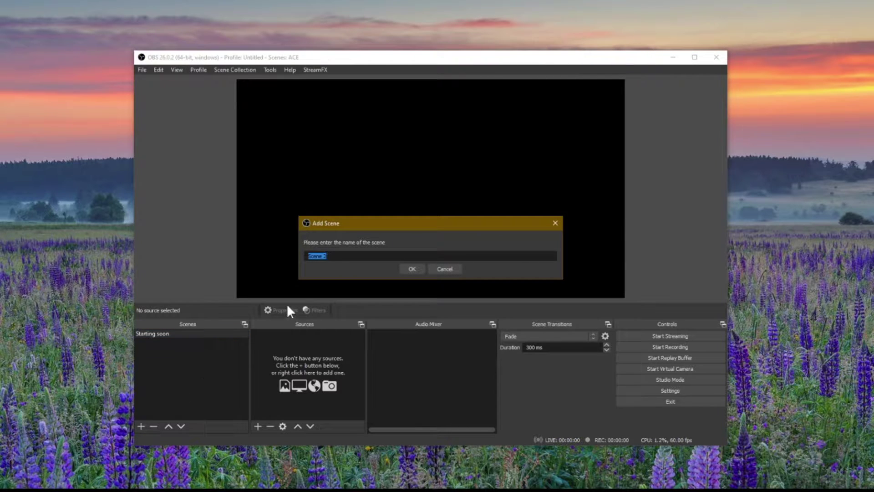
pyautogui.write('Game')
pyautogui.press('BackSpace')
pyautogui.press('BackSpace')
pyautogui.press('BackSpace')
pyautogui.press('BackSpace')
pyautogui.write('clente')
pyautogui.press('BackSpace')
pyautogui.press('BackSpace')
pyautogui.press('BackSpace')
pyautogui.press('BackSpace')
pyautogui.press('BackSpace')
pyautogui.write('lient')
pyautogui.press('Return')
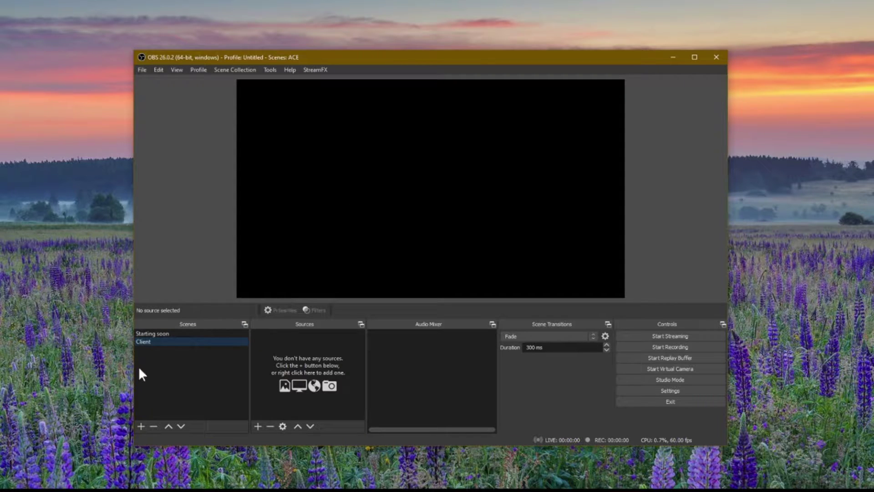
# Step: Add a scene named "In game" below the Client scene
pyautogui.rightClick(157, 364)
pyautogui.click(187, 364)
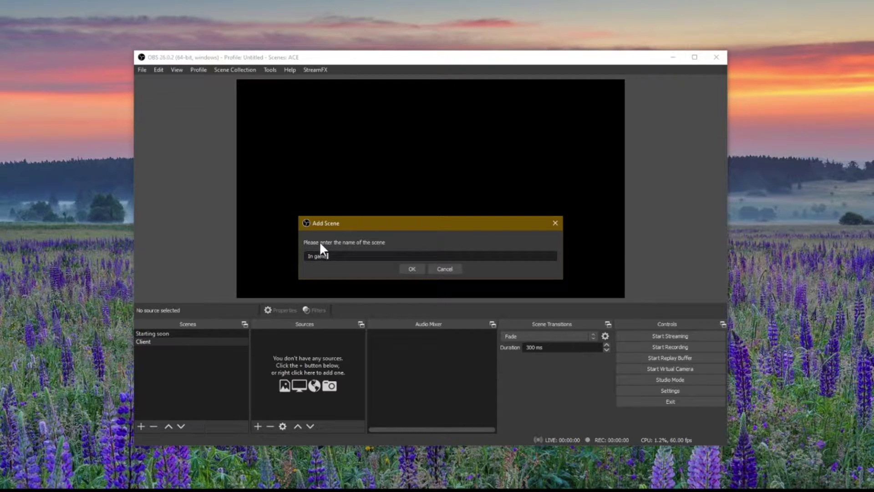
pyautogui.press('Return')
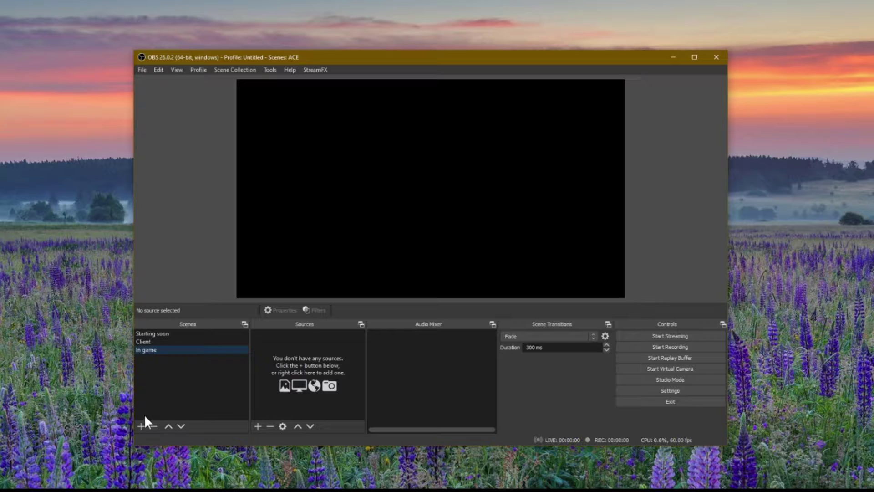
# Step: Add two more scenes named "Be right back" and "Ending"
pyautogui.click(142, 424)
pyautogui.write('B')
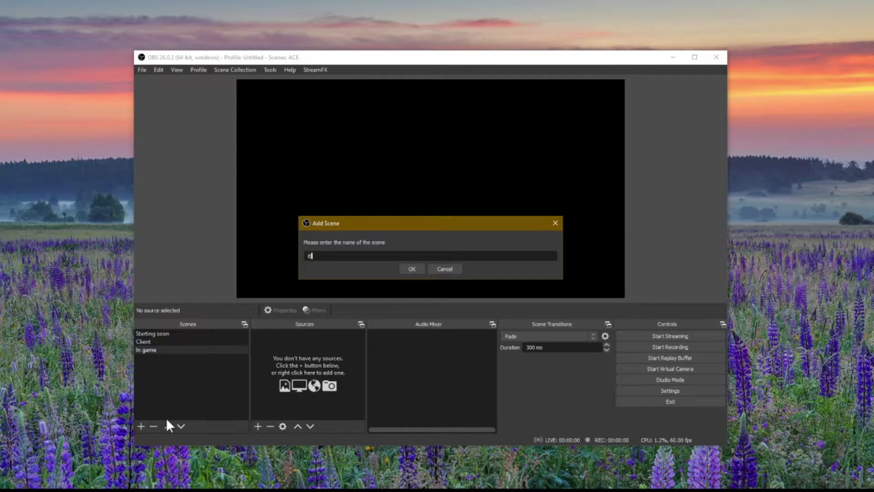
pyautogui.write('e right back')
pyautogui.press('Return')
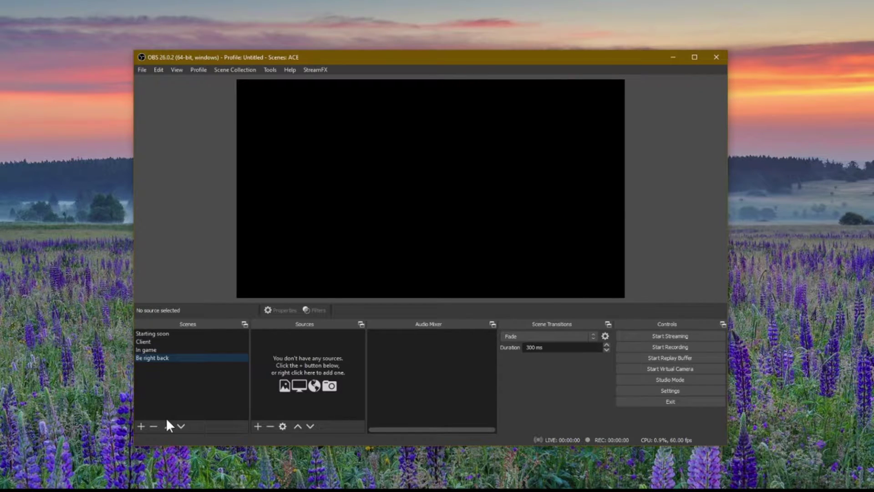
pyautogui.click(141, 427)
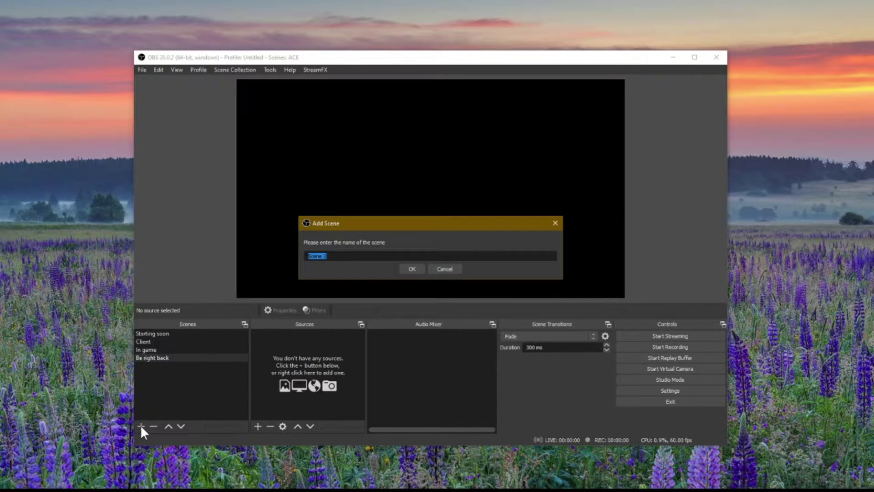
pyautogui.write('Ending')
pyautogui.press('Return')
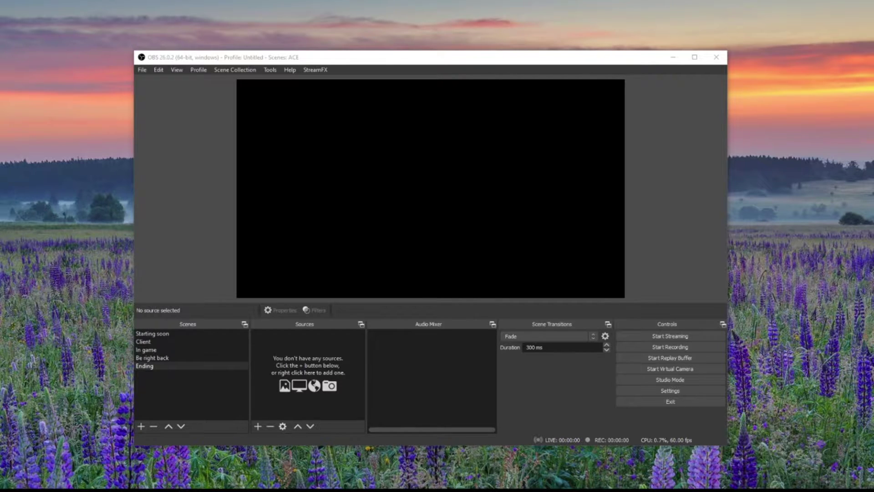
# Step: Switch to File Explorer, open the Screen folder inside Output, and arrange its window and the OBS window side by side
pyautogui.press('super+e')
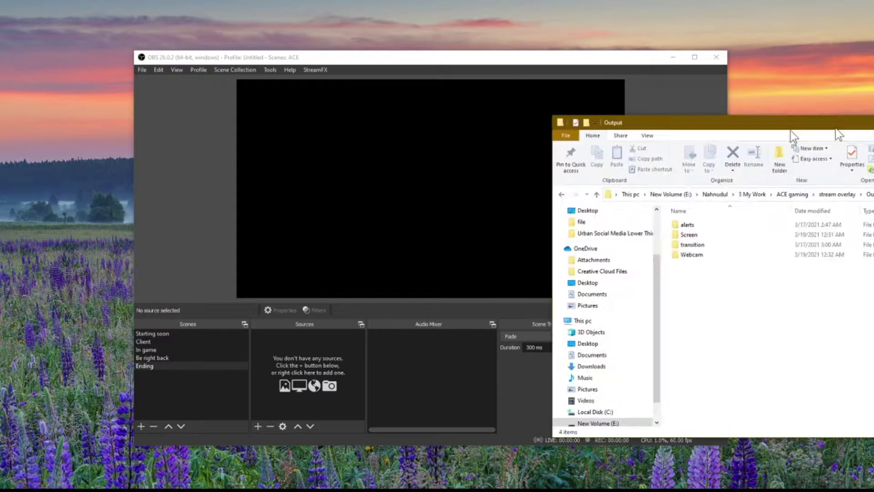
pyautogui.moveTo(790, 130); pyautogui.dragTo(621, 105)
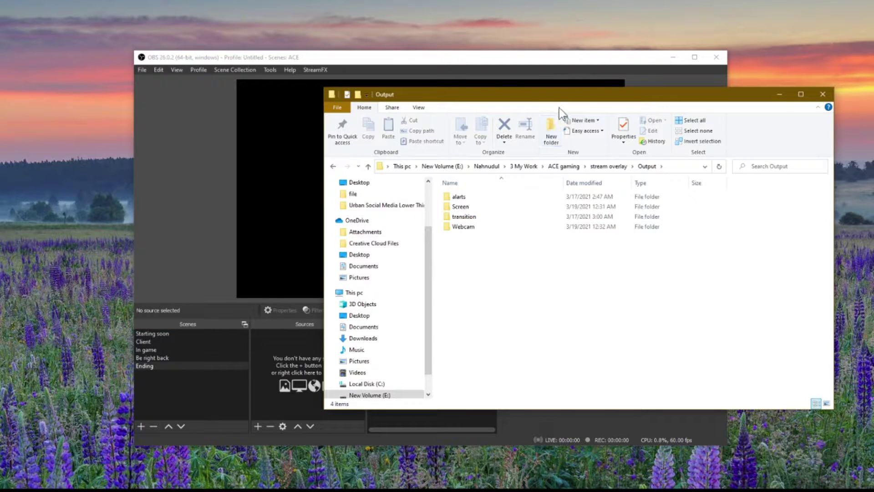
pyautogui.moveTo(646, 97); pyautogui.dragTo(729, 68)
pyautogui.click(546, 177)
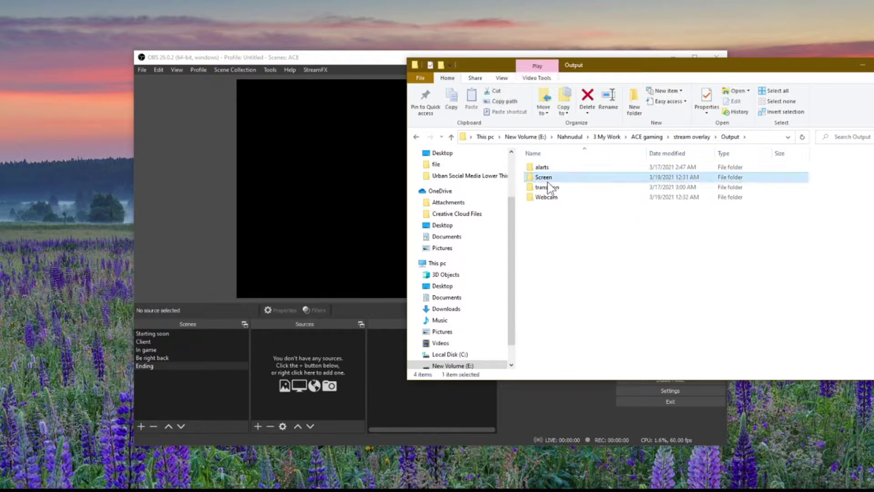
pyautogui.doubleClick(546, 178)
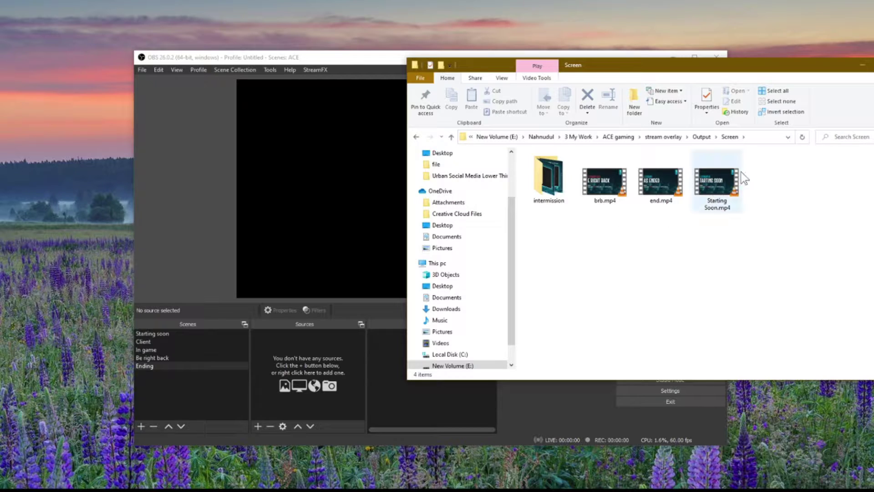
pyautogui.click(394, 57)
pyautogui.moveTo(480, 54); pyautogui.dragTo(444, 23)
# Step: Add the Starting Soon.mp4 video from the Screen folder as a source in the Ending scene
pyautogui.click(824, 232)
pyautogui.moveTo(717, 187); pyautogui.dragTo(257, 343)
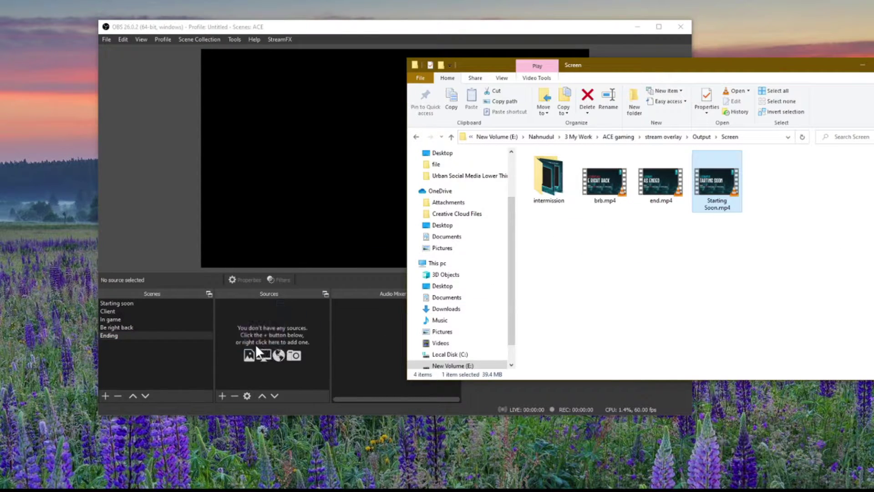
pyautogui.click(266, 349)
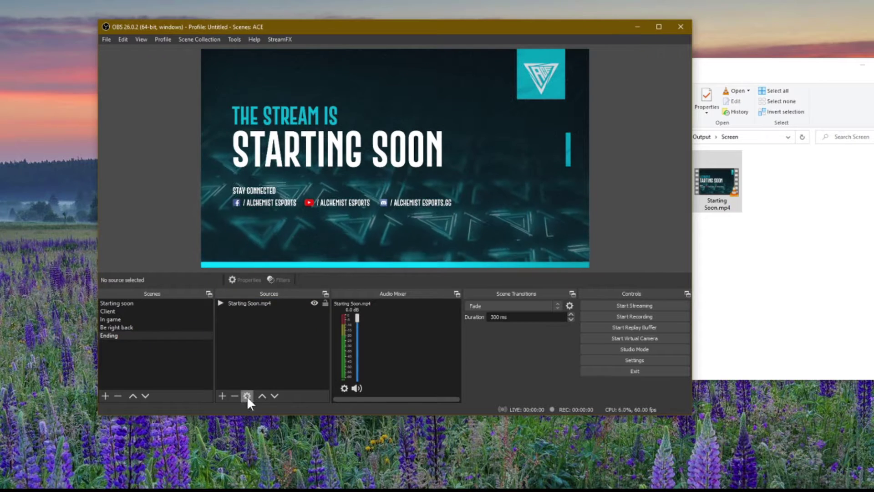
# Step: Remove the Starting Soon.mp4 source from the Ending scene
pyautogui.click(111, 332)
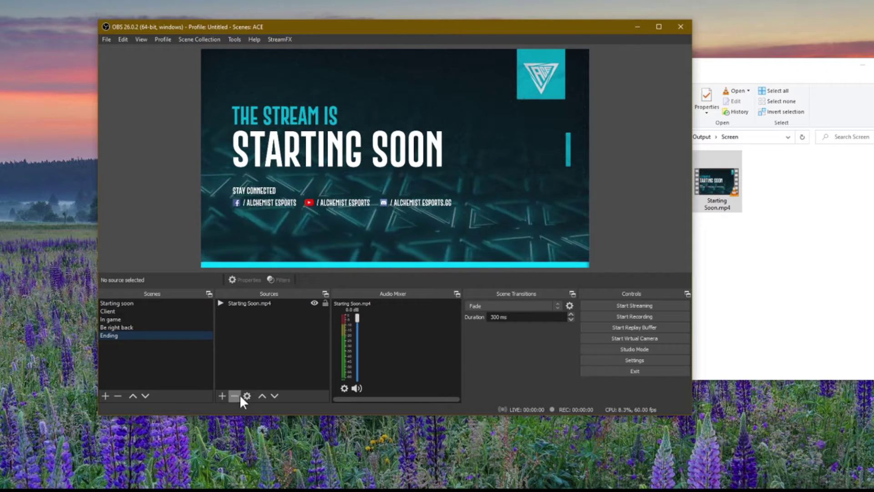
pyautogui.click(248, 303)
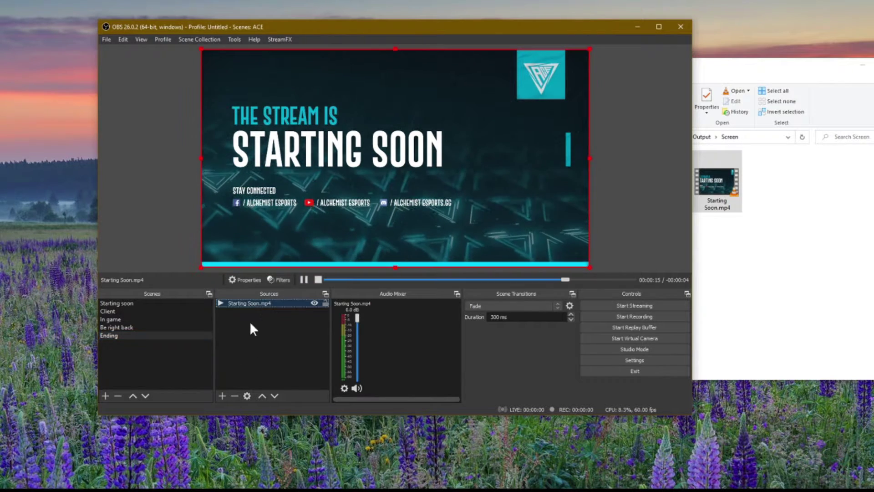
pyautogui.click(235, 395)
pyautogui.click(428, 235)
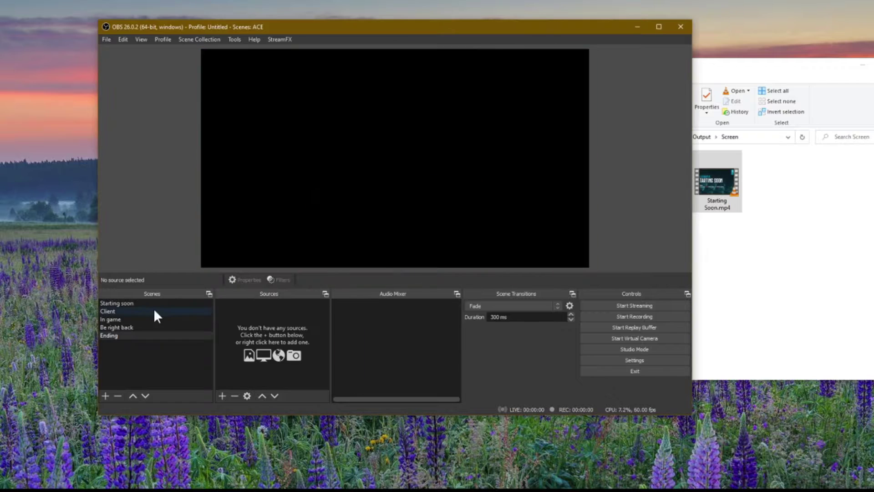
# Step: Add the Starting Soon.mp4 video from the Screen folder as a source in the Starting soon scene
pyautogui.click(153, 303)
pyautogui.click(786, 278)
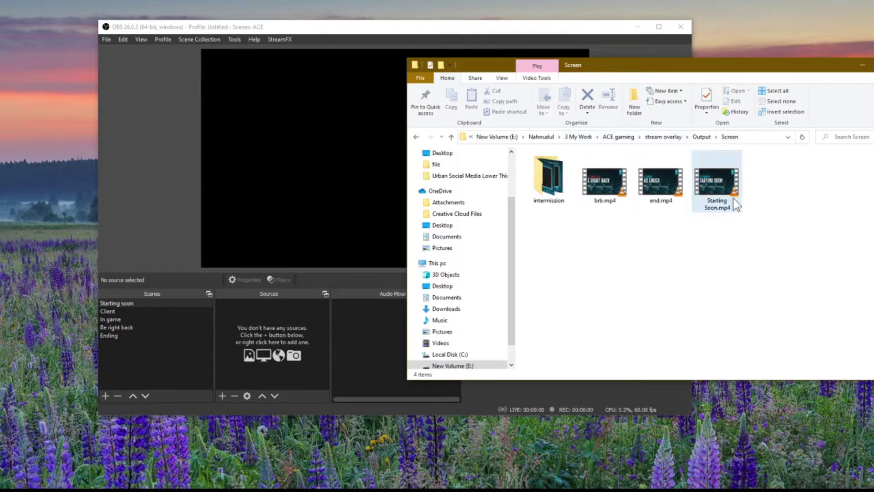
pyautogui.moveTo(725, 192); pyautogui.dragTo(294, 326)
pyautogui.click(259, 337)
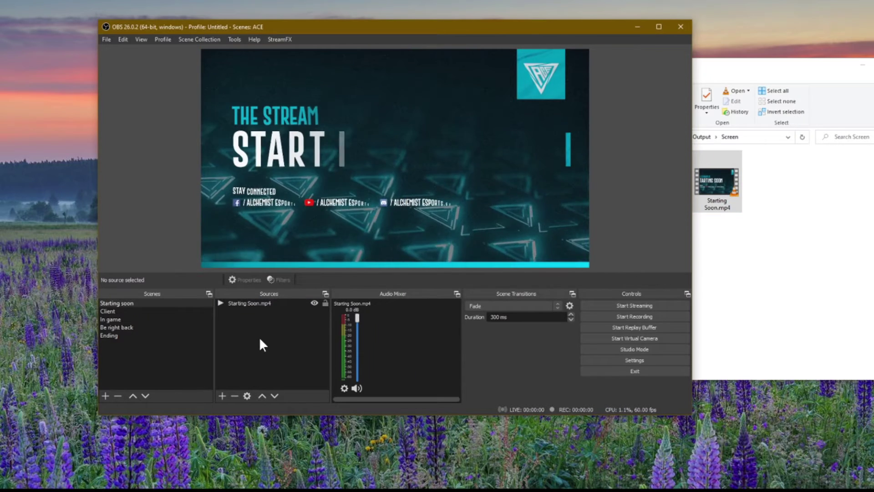
pyautogui.click(244, 300)
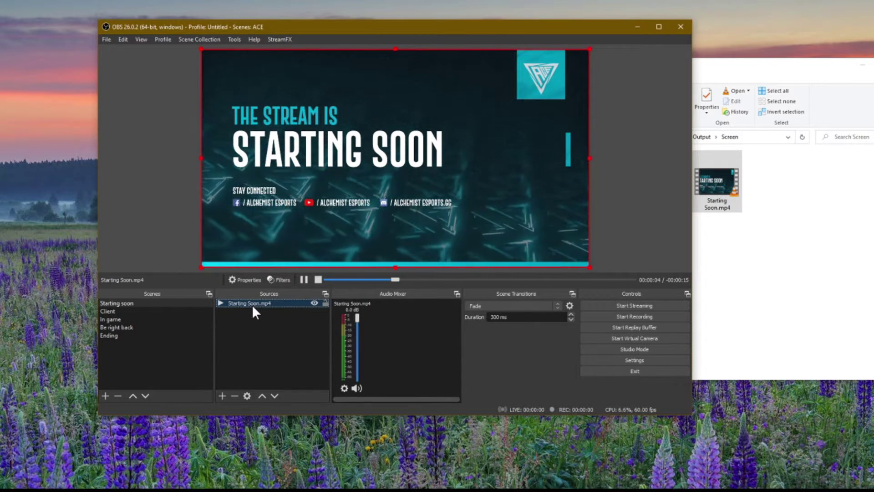
pyautogui.doubleClick(250, 300)
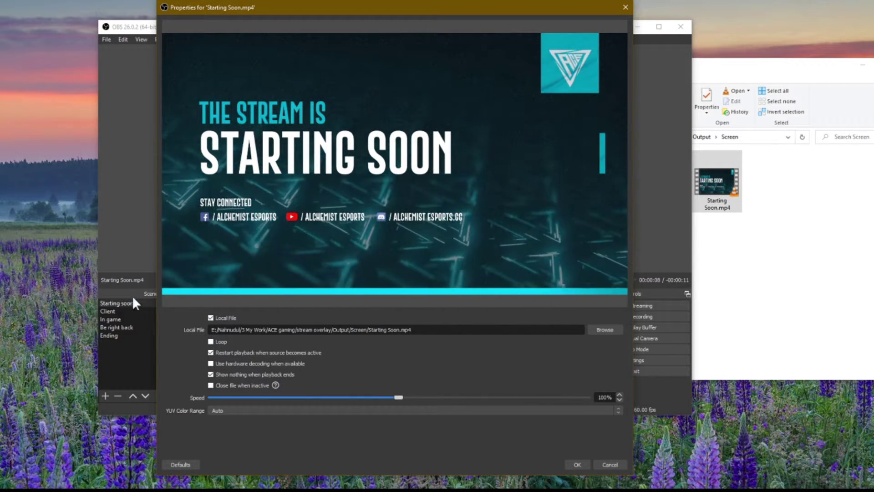
pyautogui.click(608, 464)
# Step: Enable the Loop option in the properties of the Starting Soon.mp4 source
pyautogui.rightClick(267, 302)
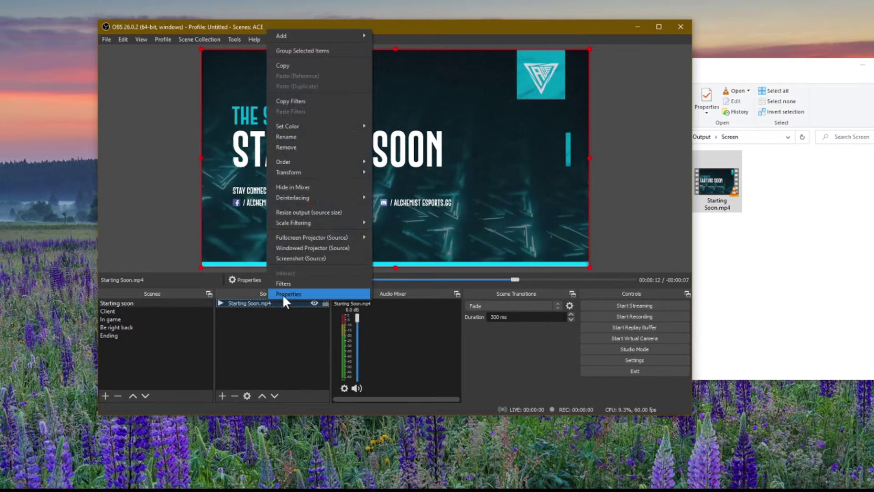
pyautogui.click(283, 294)
pyautogui.click(211, 342)
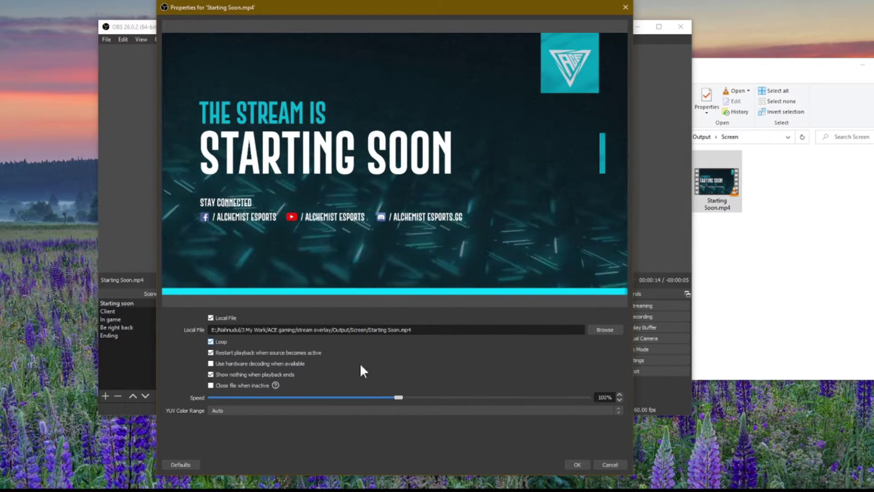
pyautogui.click(578, 464)
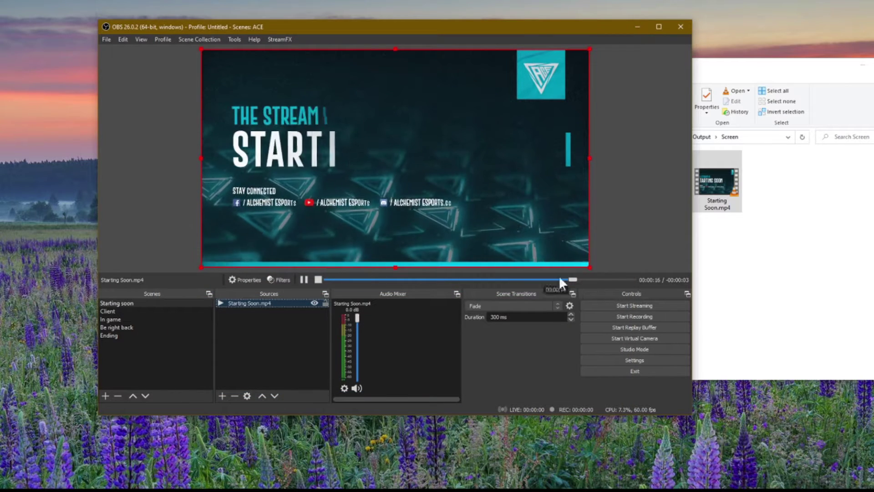
pyautogui.click(598, 231)
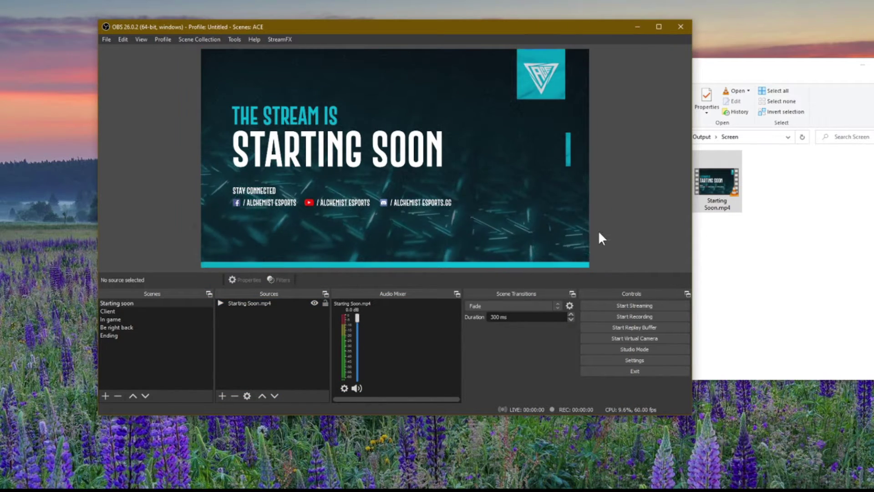
# Step: Turn off looping for the Starting Soon.mp4 source and skip its playback to near the end
pyautogui.rightClick(237, 303)
pyautogui.click(259, 294)
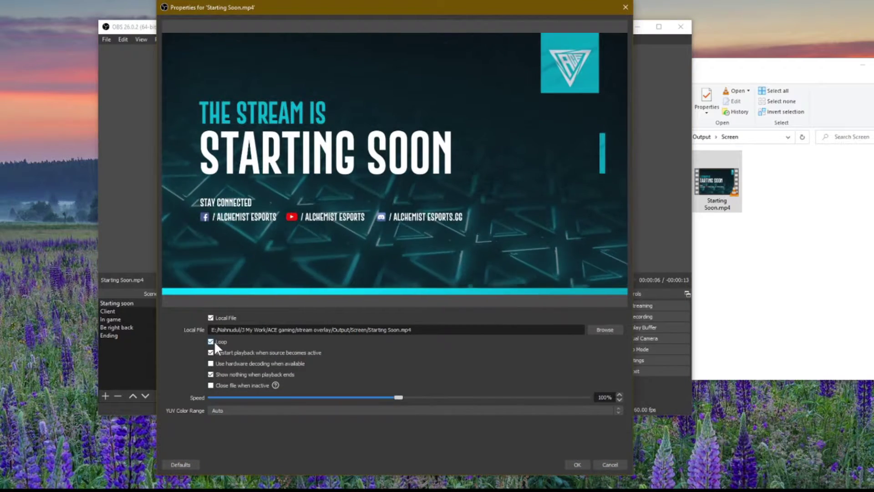
pyautogui.click(576, 464)
pyautogui.click(296, 353)
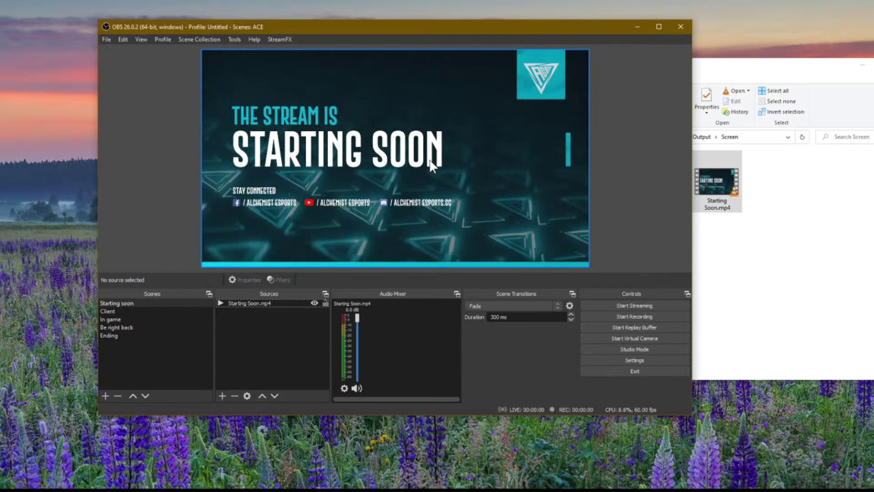
pyautogui.click(269, 302)
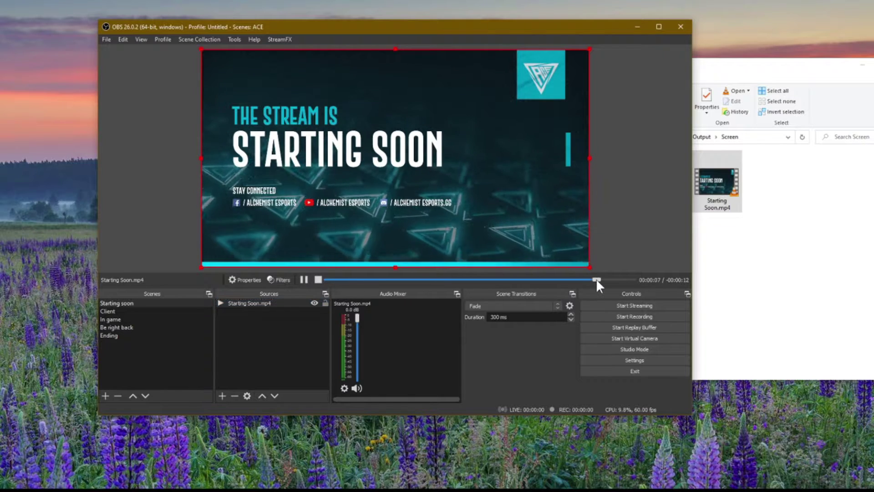
pyautogui.click(596, 278)
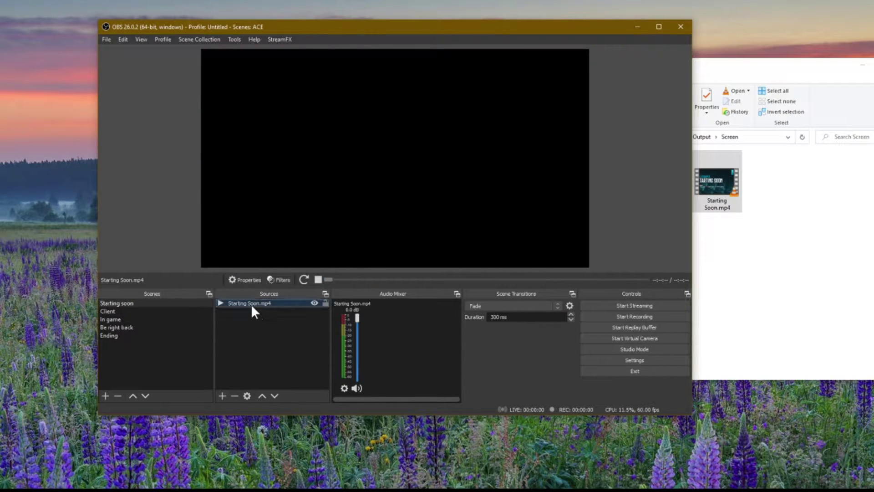
# Step: Turn looping back on for the Starting Soon.mp4 source in the Starting soon scene
pyautogui.rightClick(250, 304)
pyautogui.click(275, 297)
pyautogui.click(218, 341)
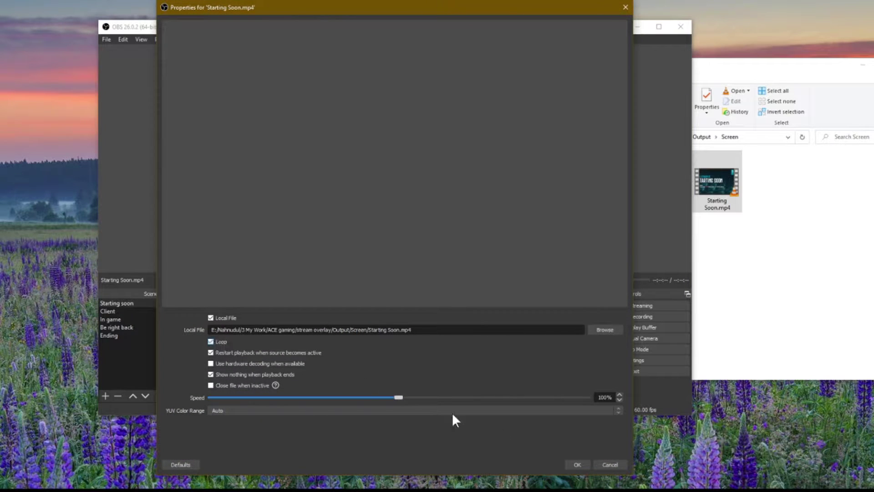
pyautogui.click(579, 464)
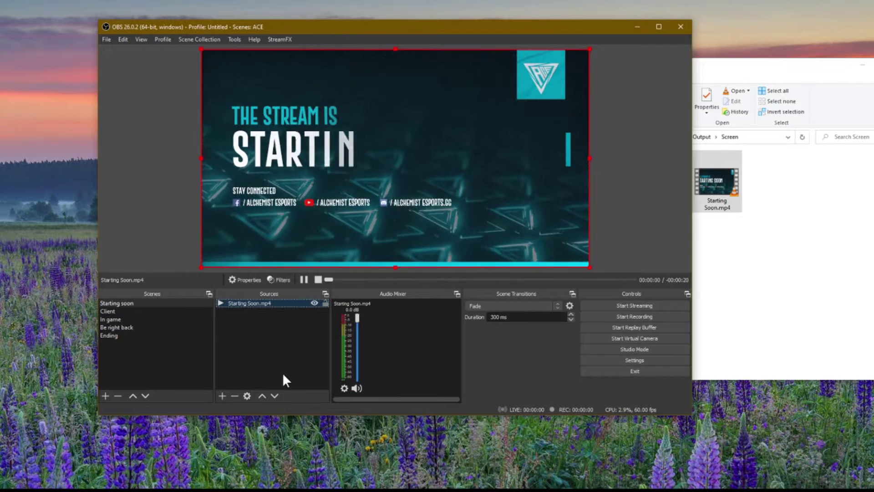
pyautogui.click(261, 372)
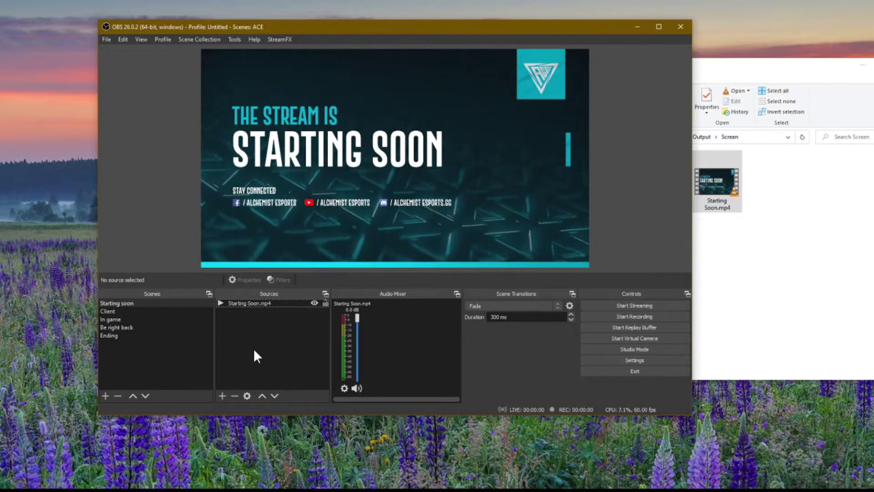
pyautogui.click(119, 358)
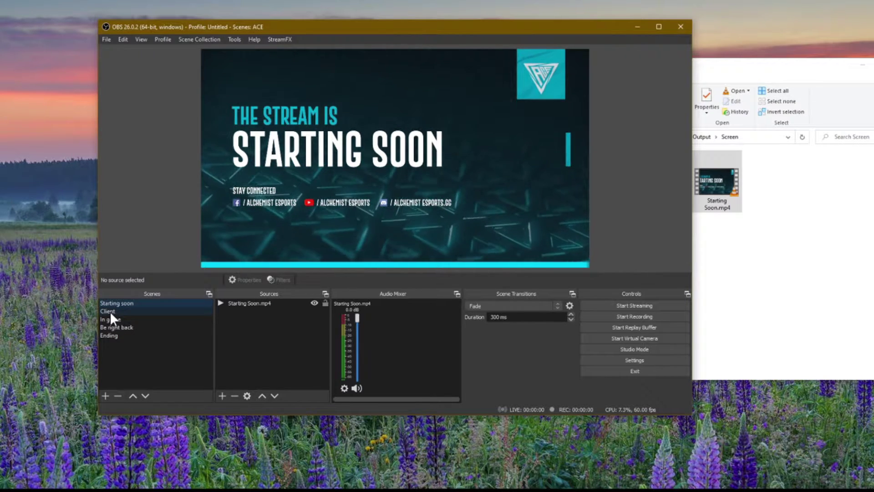
# Step: Add the finel.mp4 video from the intermission folder as a source in the Client scene
pyautogui.click(110, 311)
pyautogui.click(848, 268)
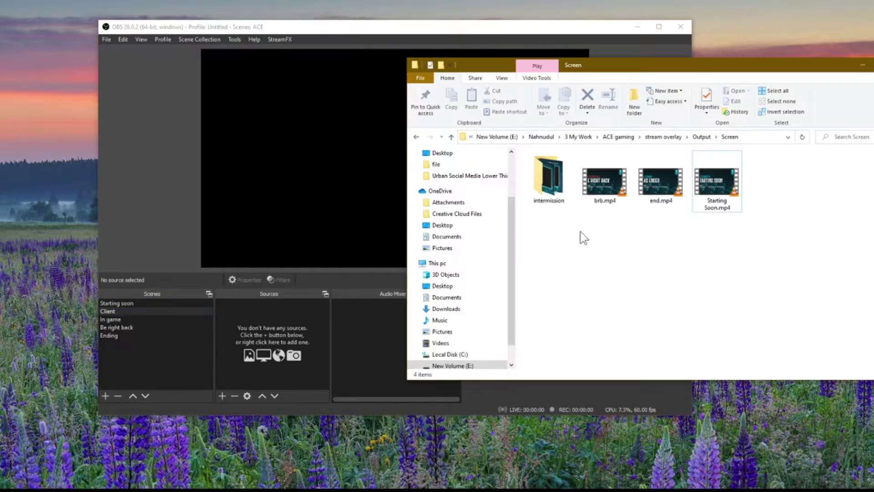
pyautogui.doubleClick(548, 199)
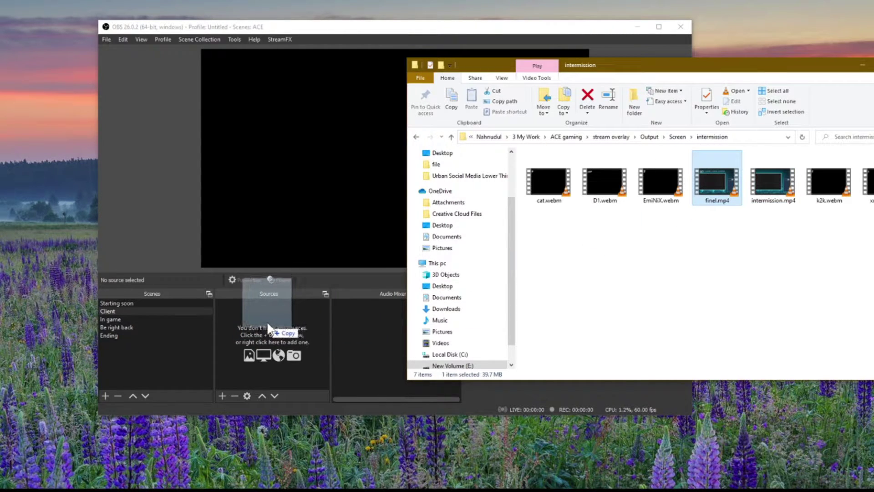
pyautogui.moveTo(266, 324); pyautogui.dragTo(265, 324)
# Step: Remove the finel.mp4 source from the Client scene
pyautogui.rightClick(229, 303)
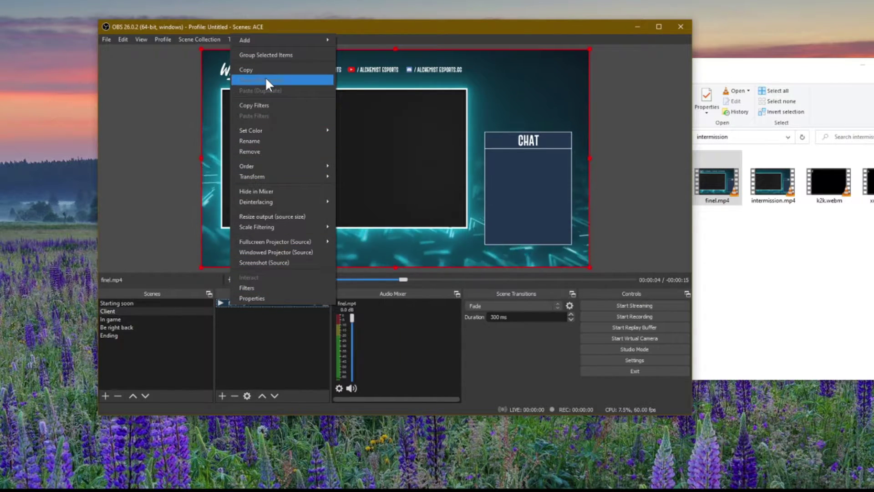
pyautogui.press('Escape')
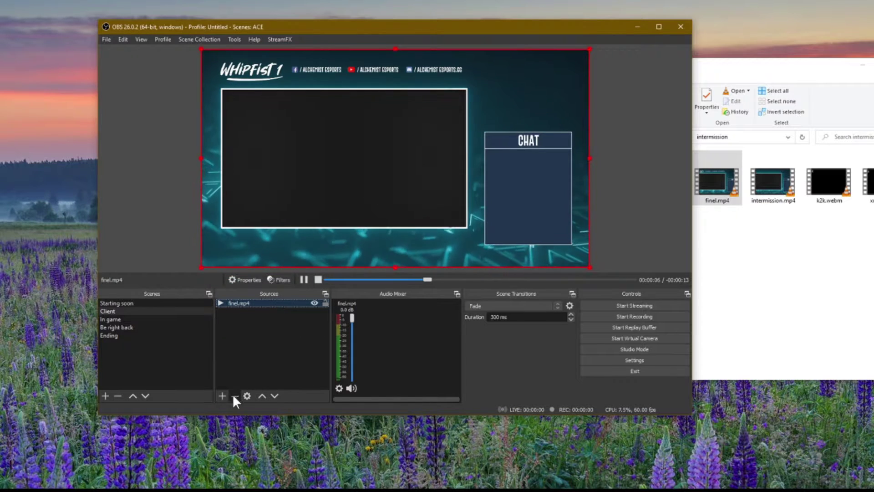
pyautogui.click(234, 395)
pyautogui.click(420, 237)
# Step: Rename the finel.mp4 file in the intermission folder to final.mp4 and add it as a source in the Client scene
pyautogui.click(782, 255)
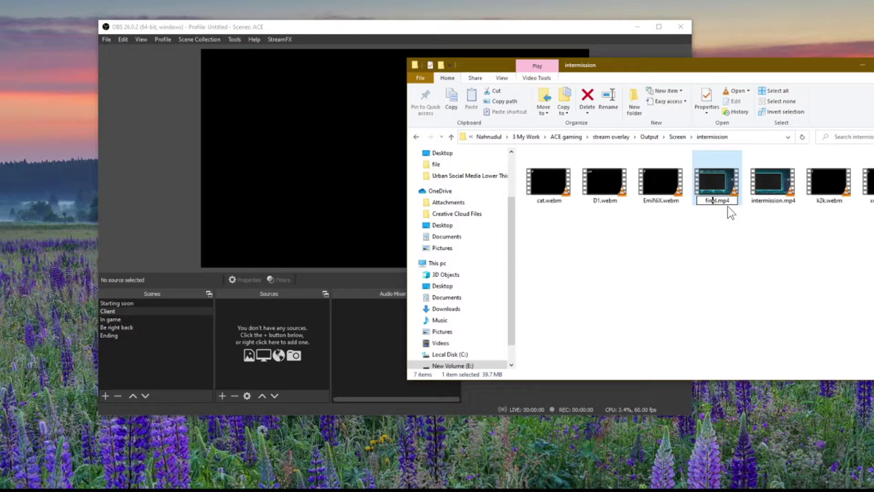
pyautogui.press('Return')
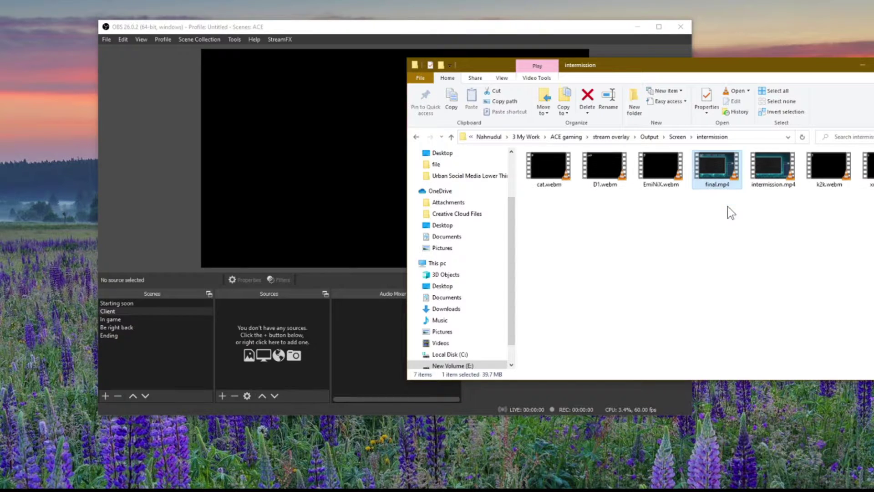
pyautogui.moveTo(266, 347); pyautogui.dragTo(269, 352)
pyautogui.click(157, 355)
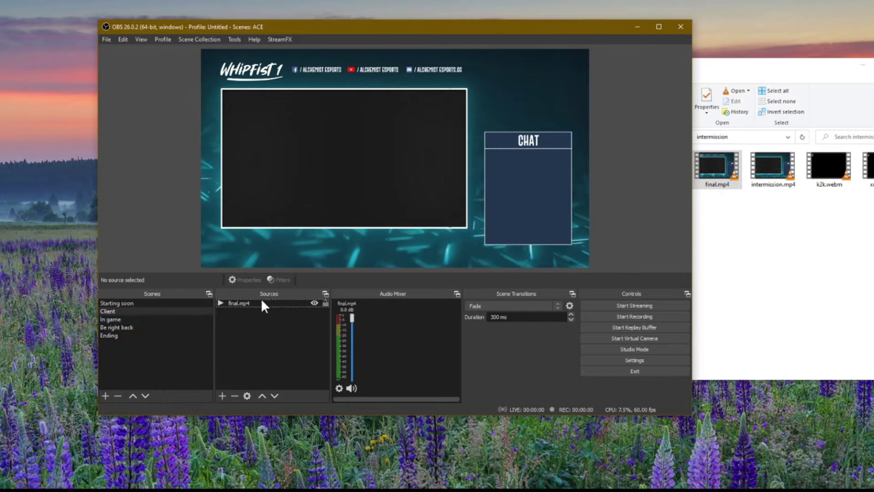
# Step: Enable the Loop option in the properties of the final.mp4 source
pyautogui.doubleClick(238, 304)
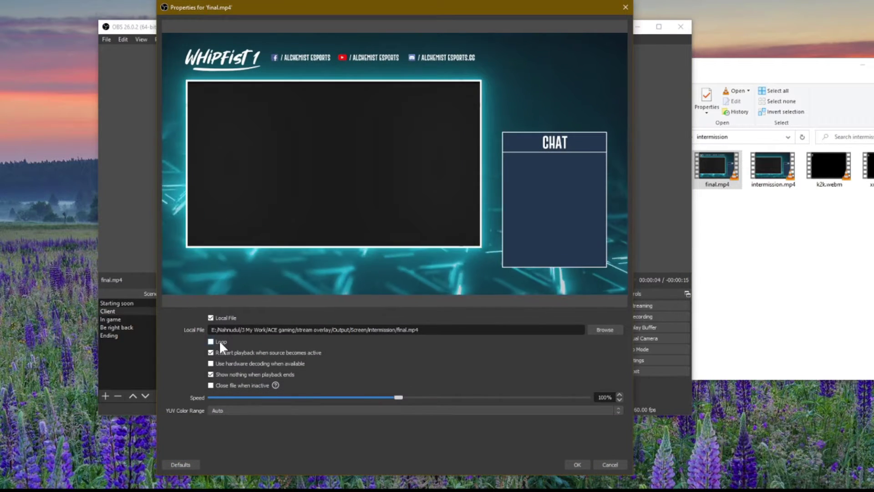
pyautogui.click(220, 341)
pyautogui.click(576, 463)
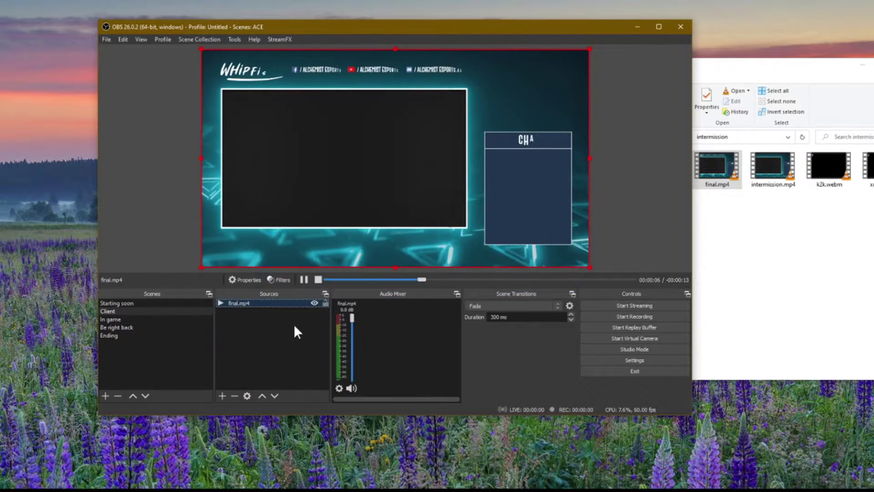
pyautogui.click(651, 196)
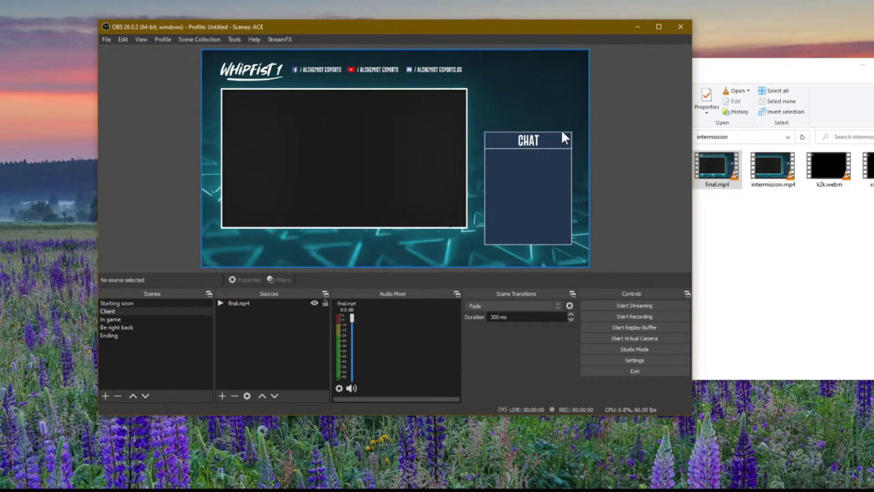
# Step: Add the brb.mp4 video from the Screen folder as a source in the Be right back scene
pyautogui.click(132, 327)
pyautogui.click(807, 238)
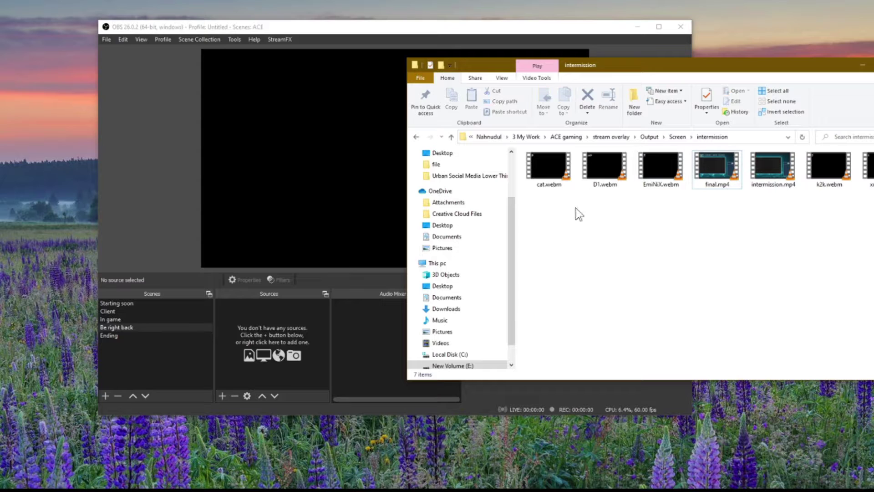
pyautogui.press('BackSpace')
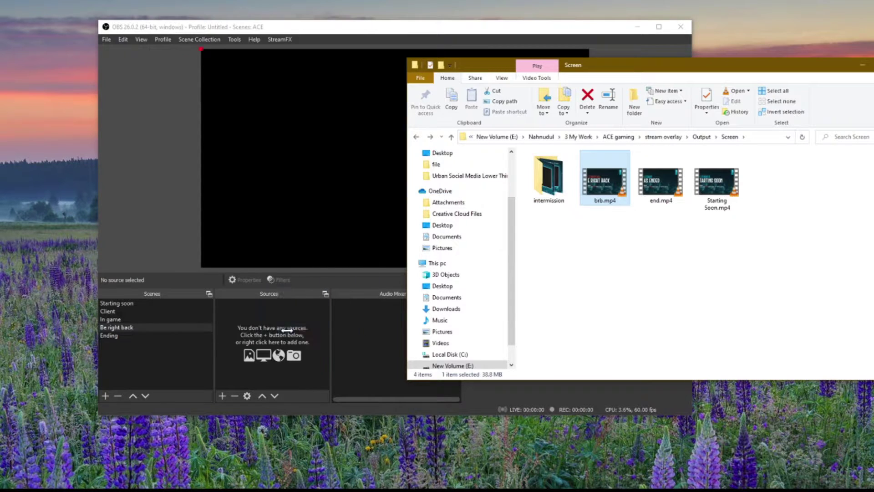
pyautogui.moveTo(286, 329); pyautogui.dragTo(287, 329)
# Step: Enable the Loop option in the properties of the brb.mp4 source
pyautogui.click(243, 300)
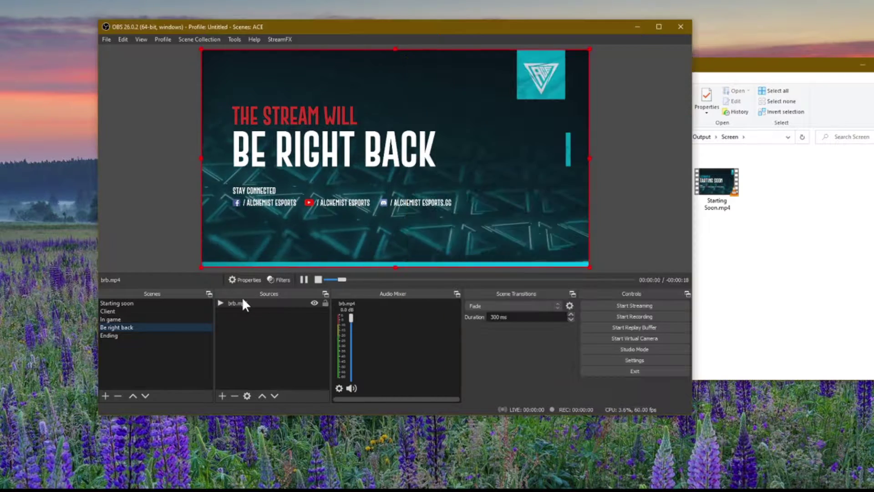
pyautogui.doubleClick(239, 303)
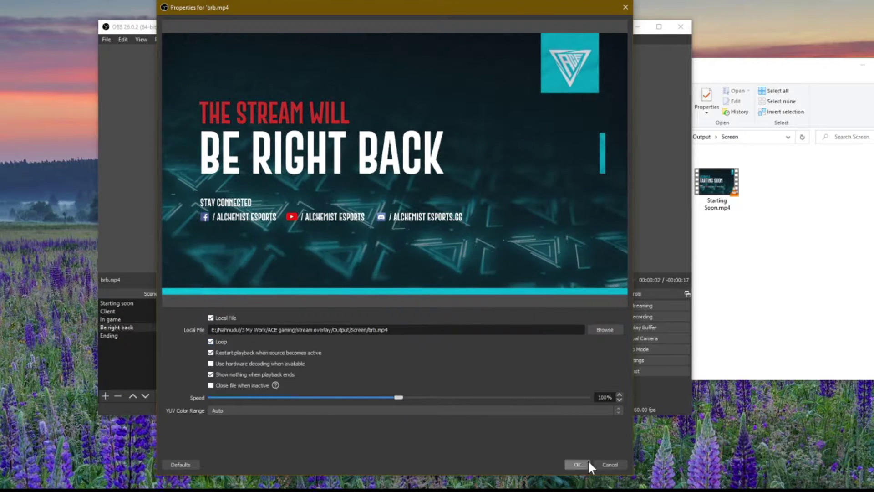
pyautogui.click(587, 463)
# Step: Add the Starting Soon.mp4 video from the Screen folder as a source in the Ending scene
pyautogui.click(791, 251)
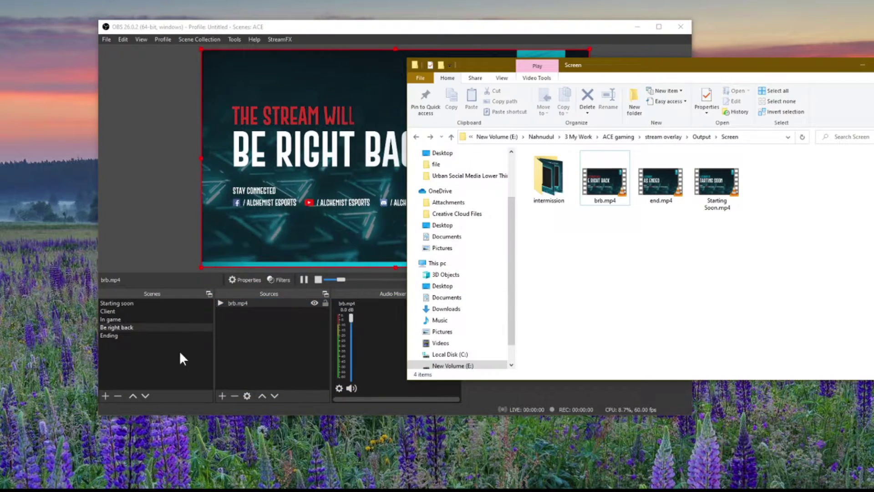
pyautogui.click(116, 338)
pyautogui.moveTo(725, 190); pyautogui.dragTo(379, 328)
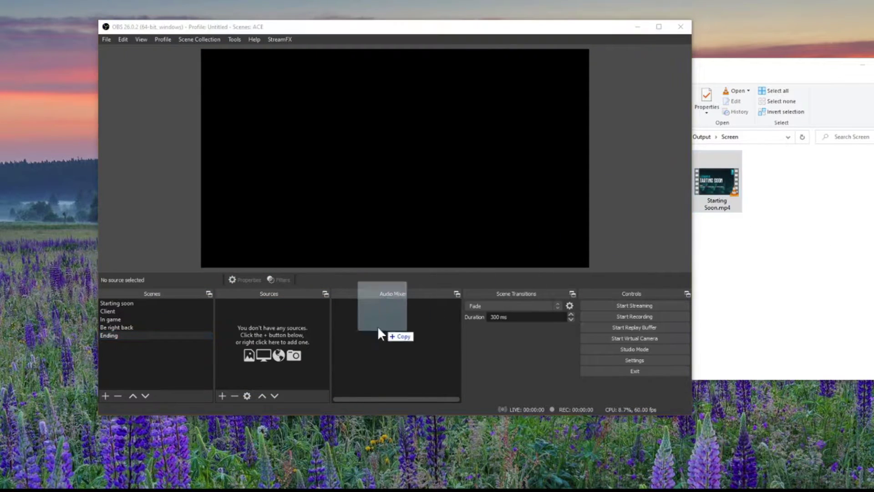
pyautogui.moveTo(292, 340); pyautogui.dragTo(287, 335)
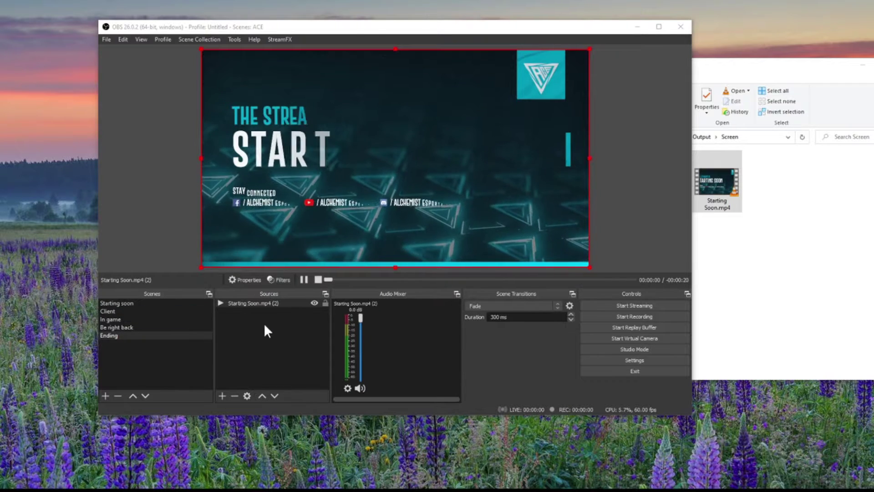
# Step: Remove the Starting Soon.mp4 (2) source from the Ending scene
pyautogui.click(242, 301)
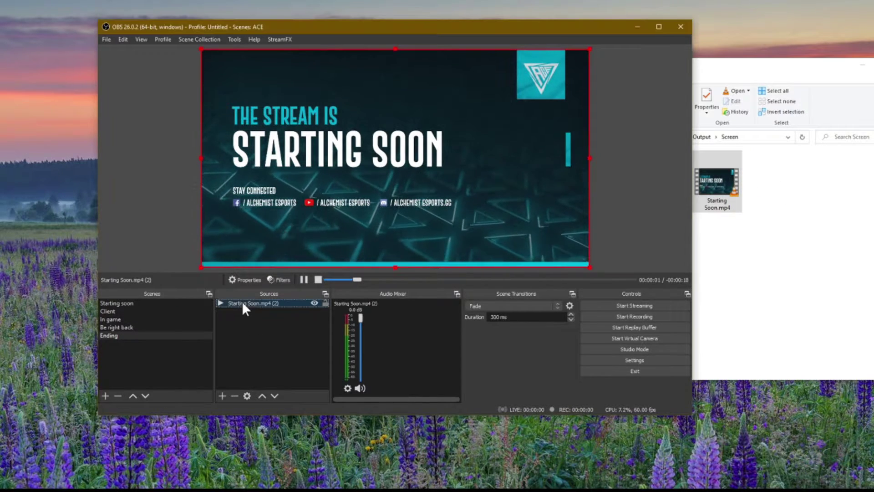
pyautogui.click(235, 396)
pyautogui.click(437, 236)
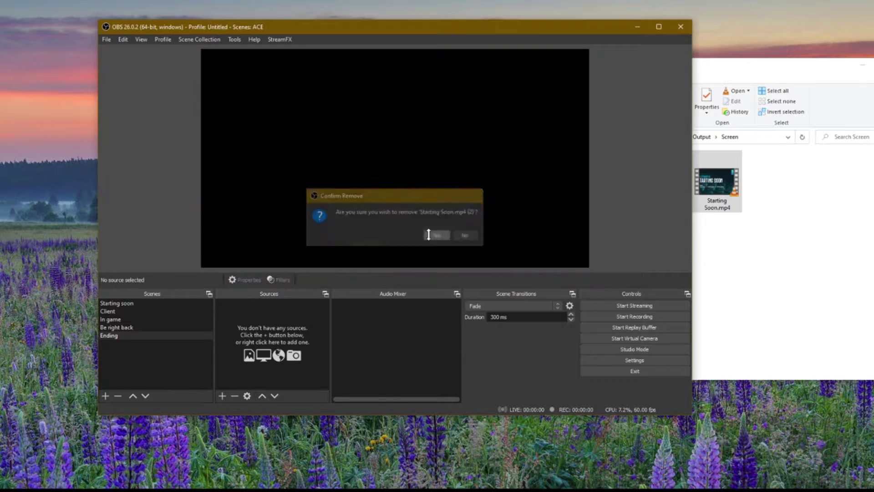
# Step: Add the brb.mp4 video as a source in the Ending scene and remove it again
pyautogui.moveTo(244, 325); pyautogui.dragTo(245, 338)
pyautogui.click(244, 338)
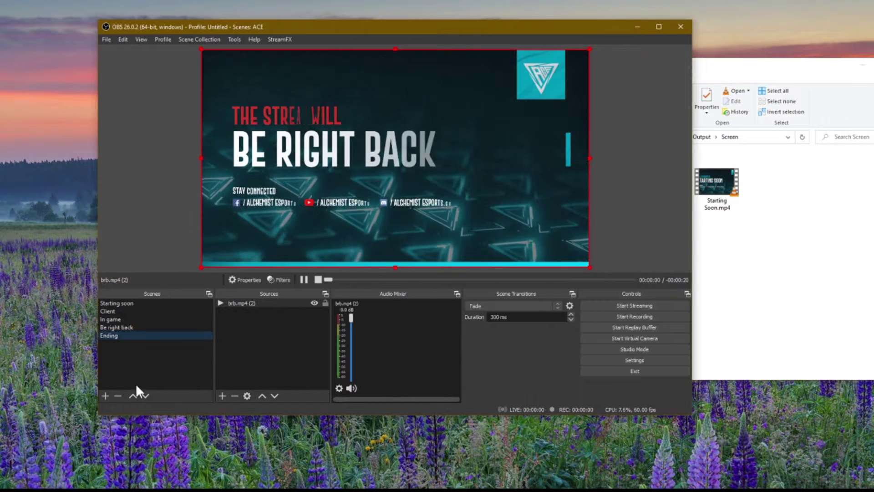
pyautogui.click(689, 236)
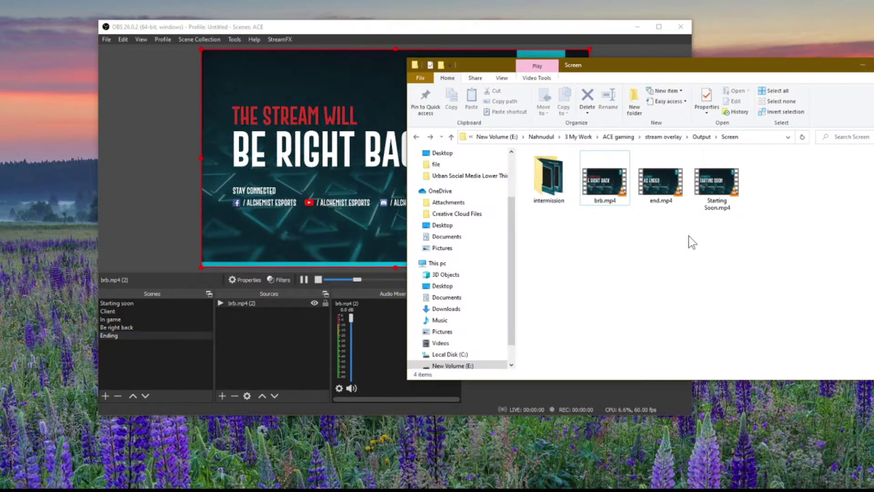
pyautogui.click(242, 302)
pyautogui.click(235, 396)
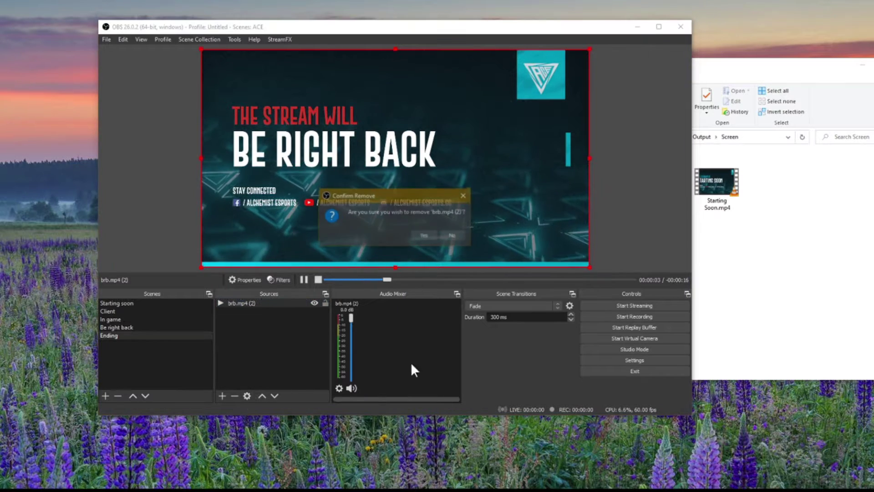
pyautogui.press('Return')
# Step: Add the end.mp4 video from the Screen folder as a source in the Ending scene
pyautogui.hotkey('alt', 'Tab')
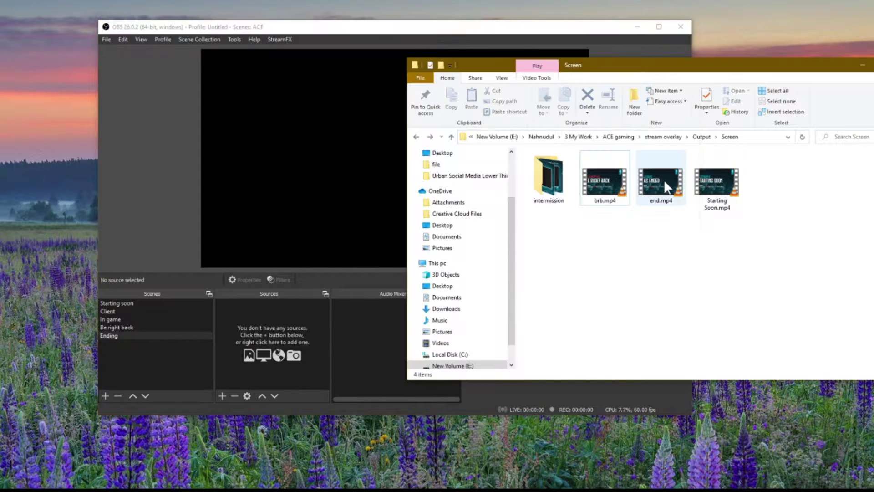
pyautogui.moveTo(278, 326); pyautogui.dragTo(216, 363)
pyautogui.click(146, 367)
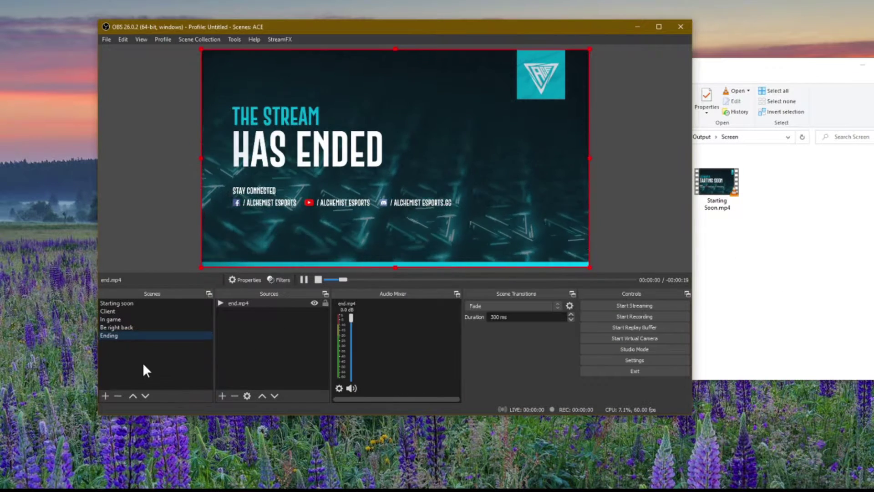
# Step: Enable the Loop option in the properties of the end.mp4 source
pyautogui.doubleClick(223, 304)
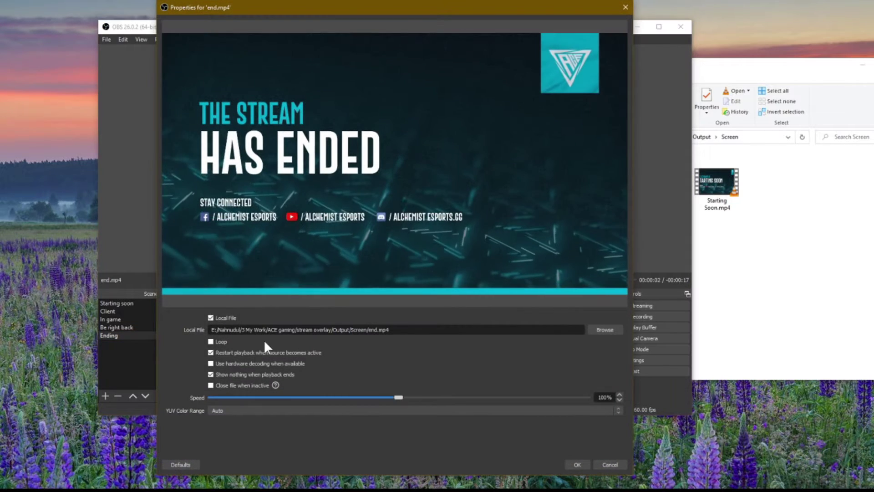
pyautogui.click(210, 341)
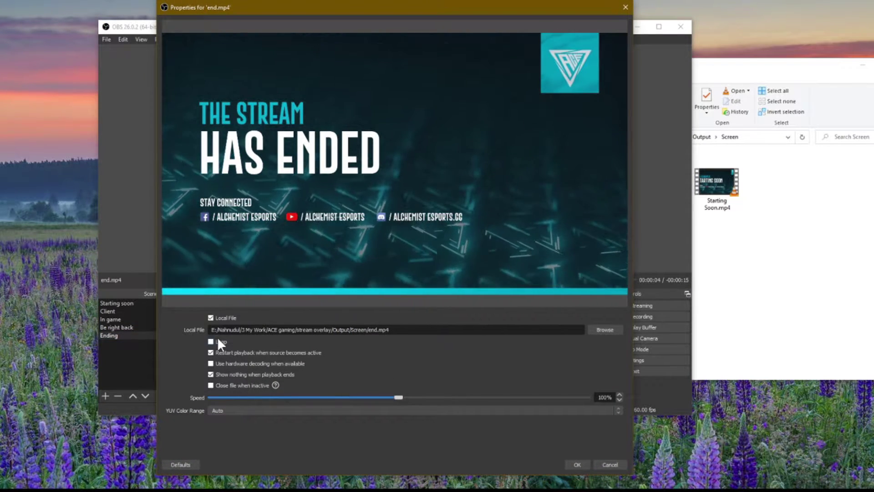
pyautogui.click(575, 464)
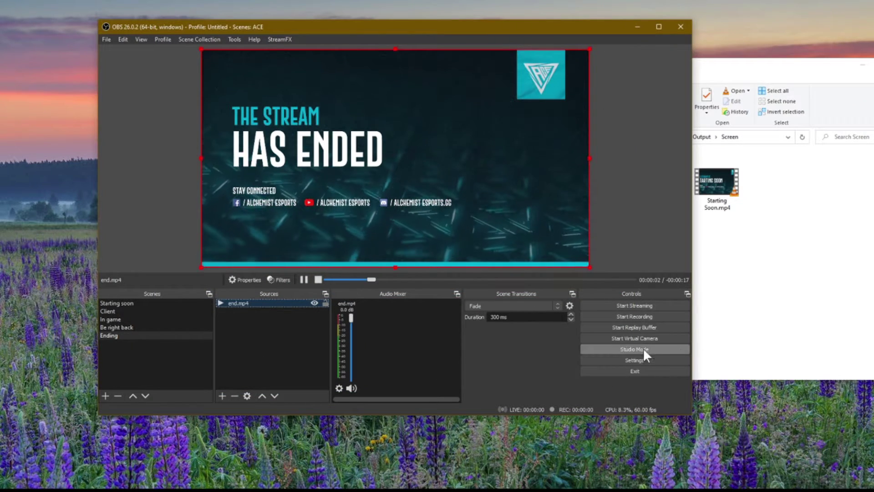
# Step: Examine the global audio devices in the audio settings and close the settings
pyautogui.click(626, 364)
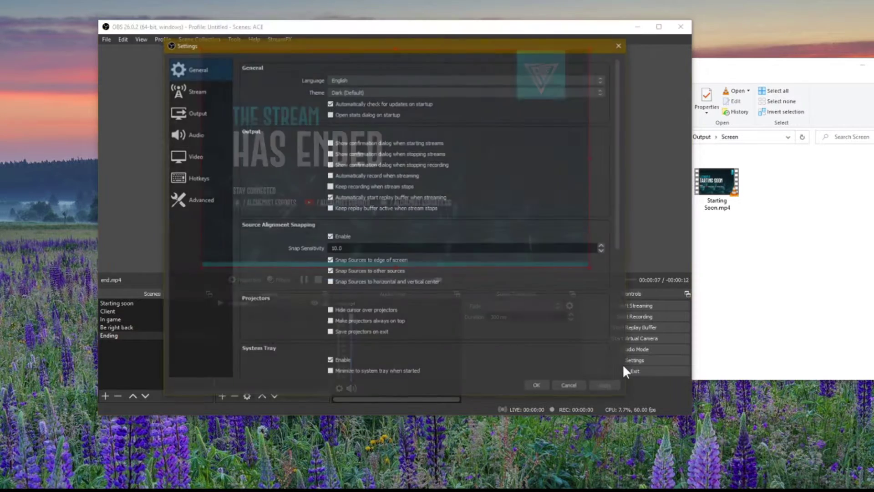
pyautogui.click(209, 139)
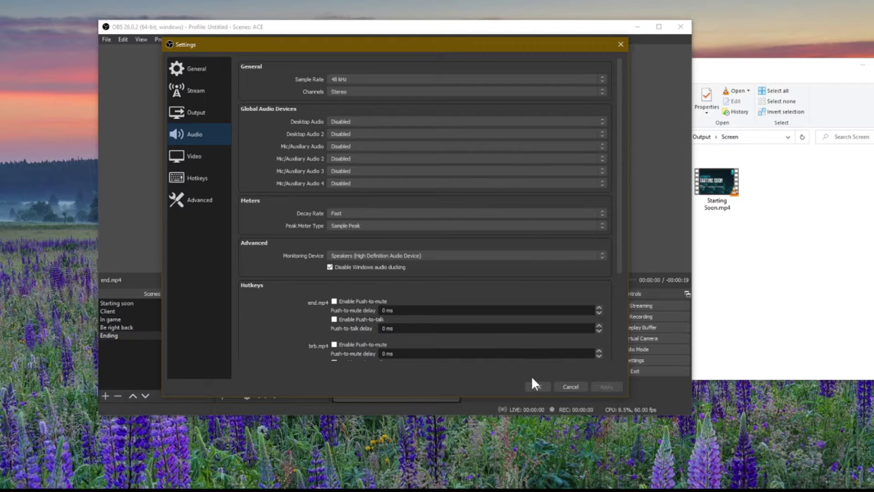
pyautogui.click(537, 386)
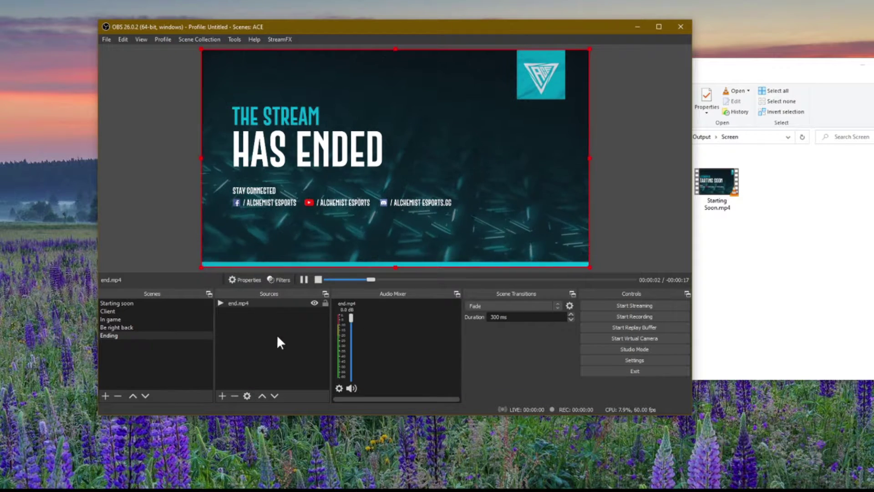
# Step: Switch to the Starting soon scene
pyautogui.click(119, 304)
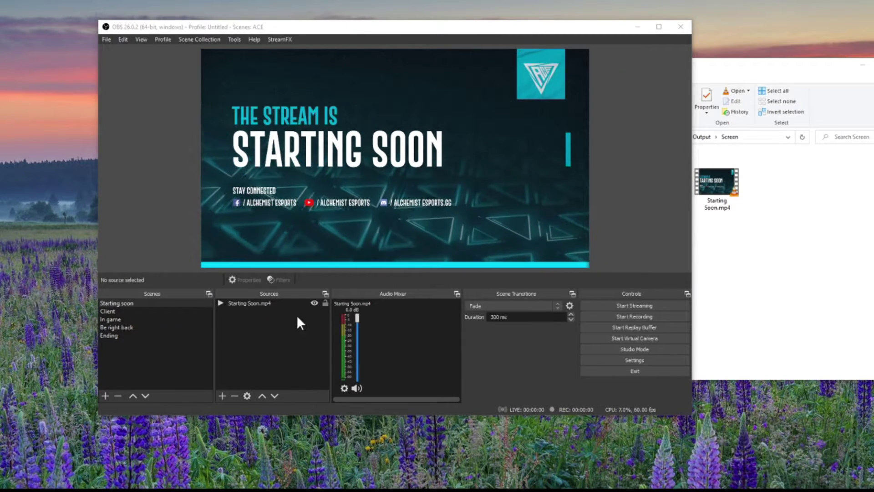
# Step: Add an audio input capture named Mic to the Starting soon scene, using Microphone (NVIDIA RTX Voice) as its device
pyautogui.click(243, 331)
pyautogui.rightClick(245, 332)
pyautogui.moveTo(248, 340)
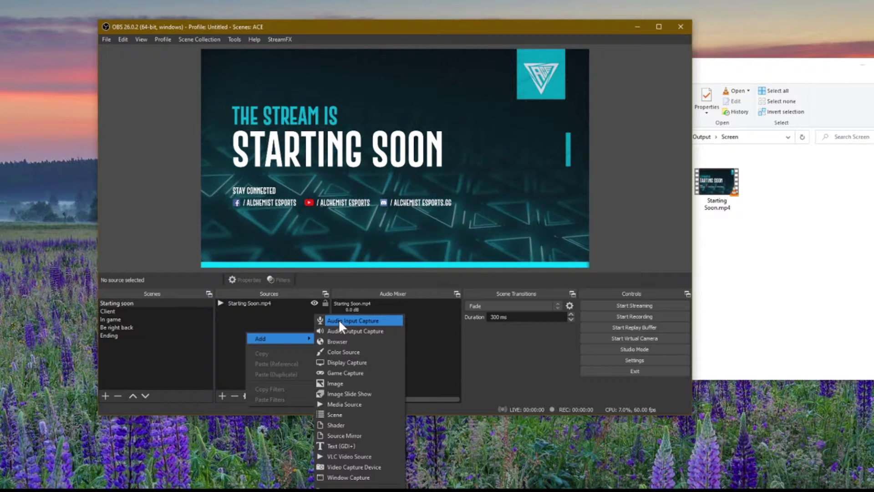
pyautogui.click(360, 320)
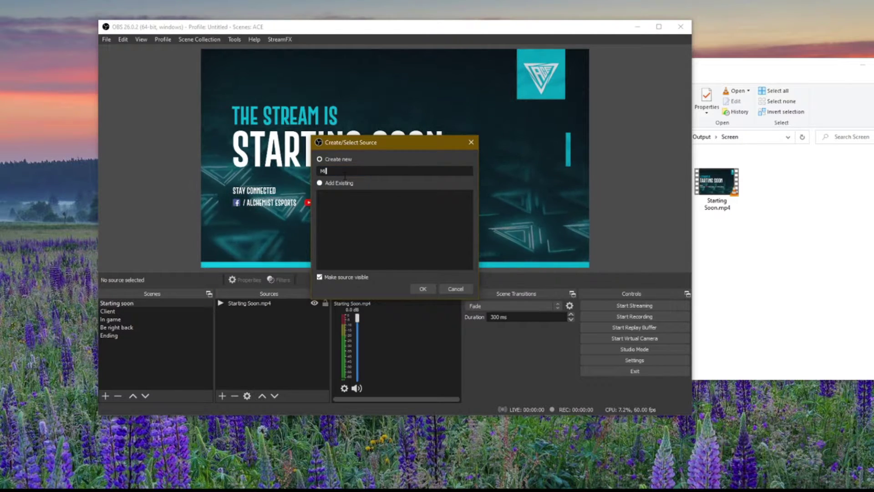
pyautogui.write('Mic')
pyautogui.press('Return')
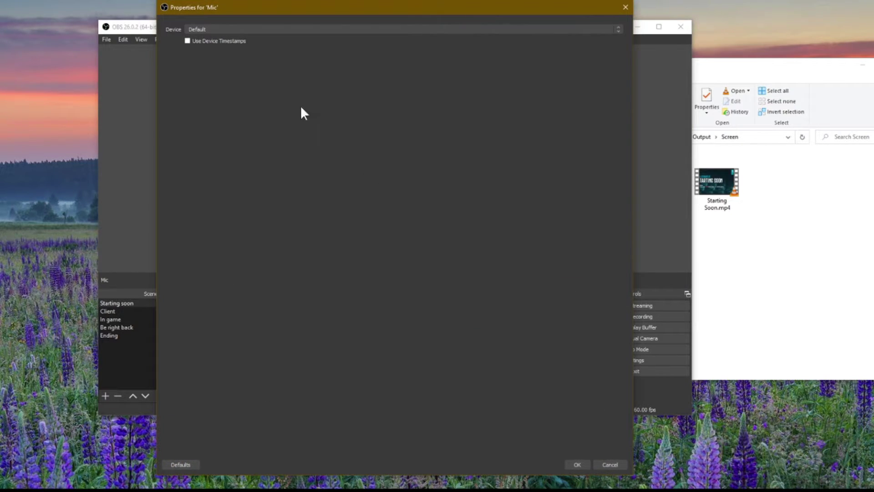
pyautogui.click(253, 30)
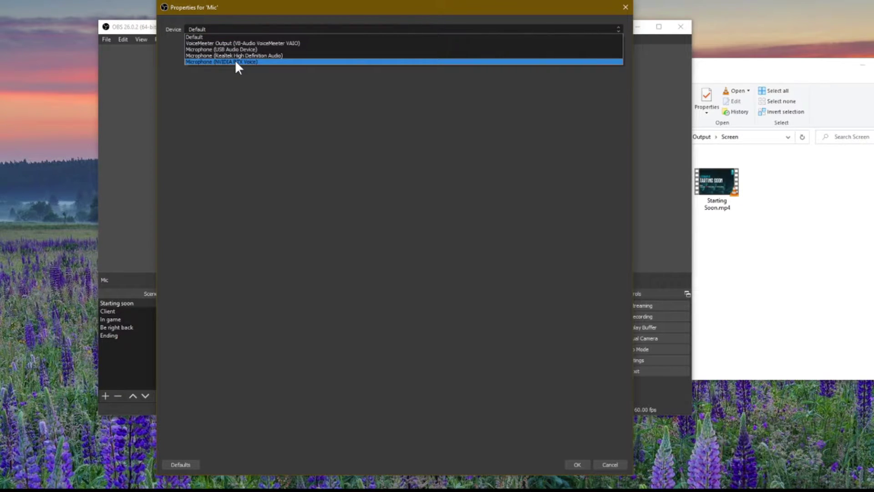
pyautogui.click(237, 62)
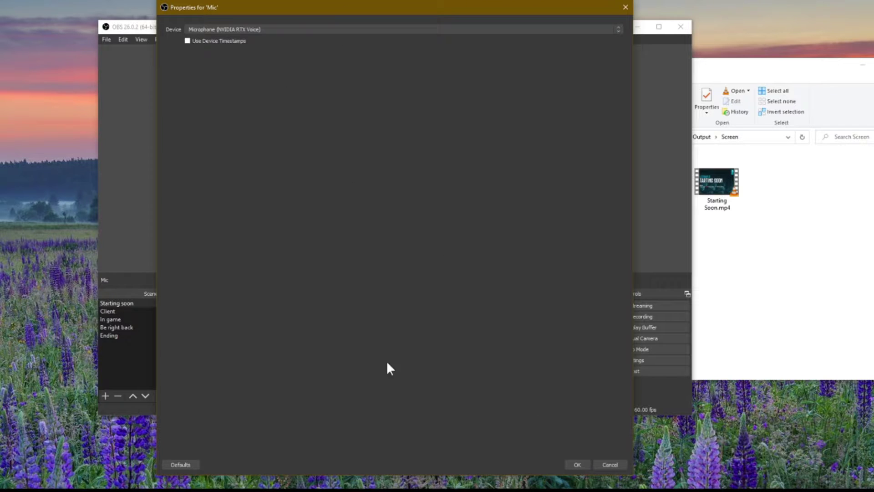
pyautogui.click(578, 465)
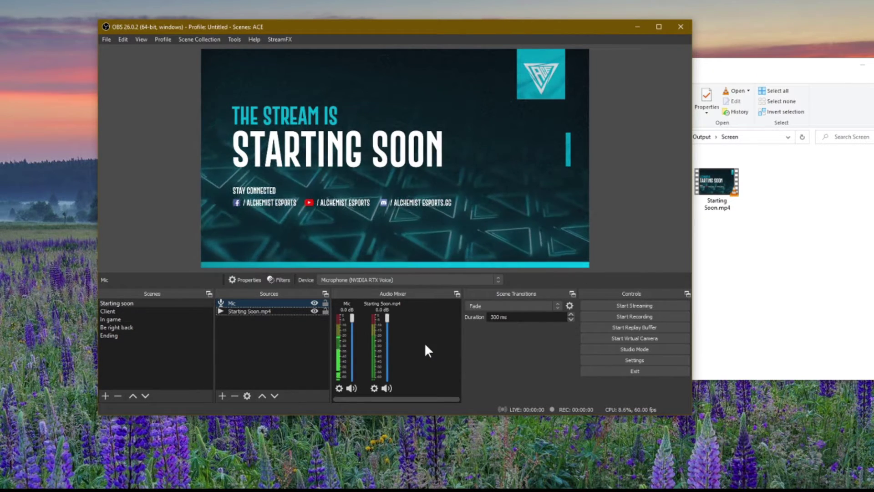
pyautogui.click(246, 322)
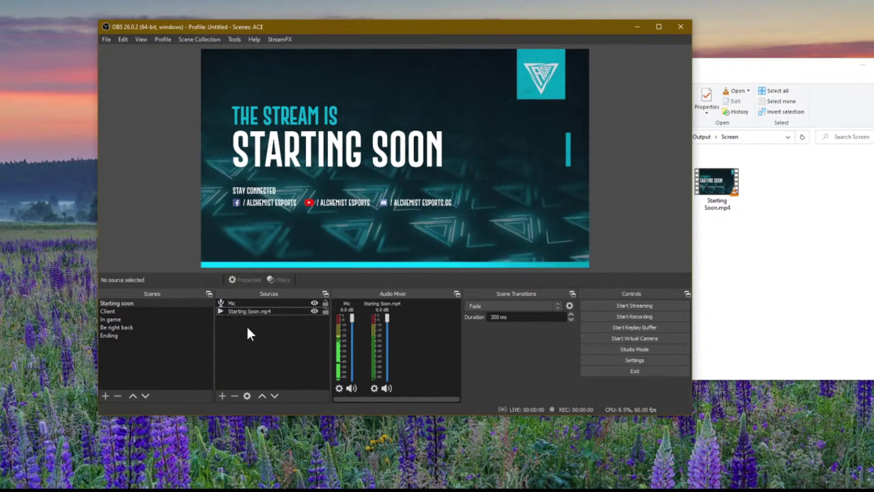
# Step: Remove the Mic source from the Starting soon scene
pyautogui.click(228, 303)
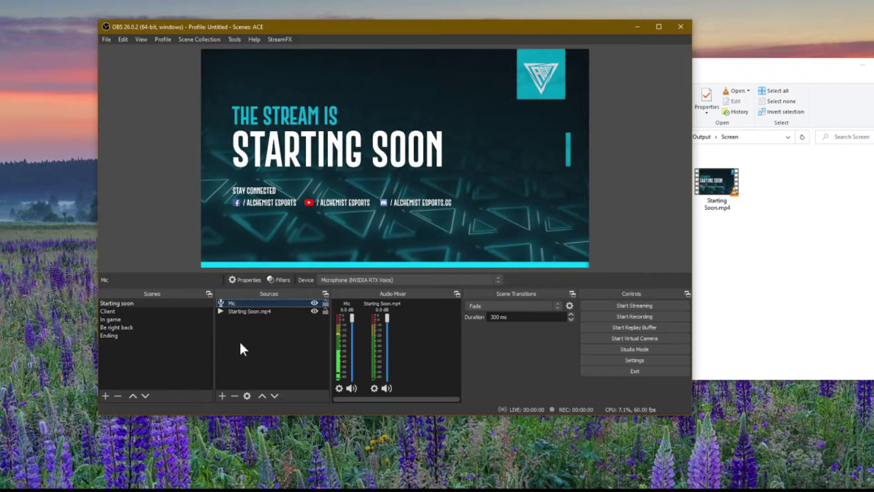
pyautogui.click(234, 395)
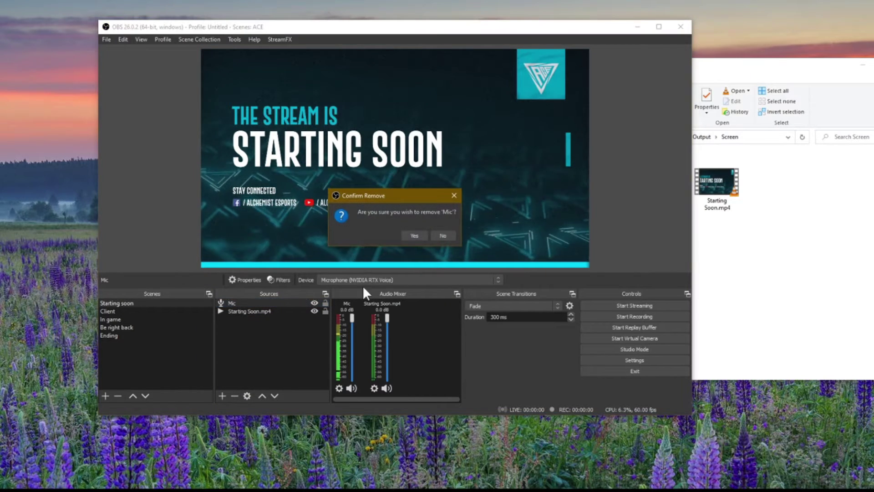
pyautogui.click(413, 234)
# Step: Add an audio output capture named Audio to the Starting soon scene, using 7.1 Headphone (USB Audio Device) as its device
pyautogui.rightClick(273, 351)
pyautogui.moveTo(310, 360)
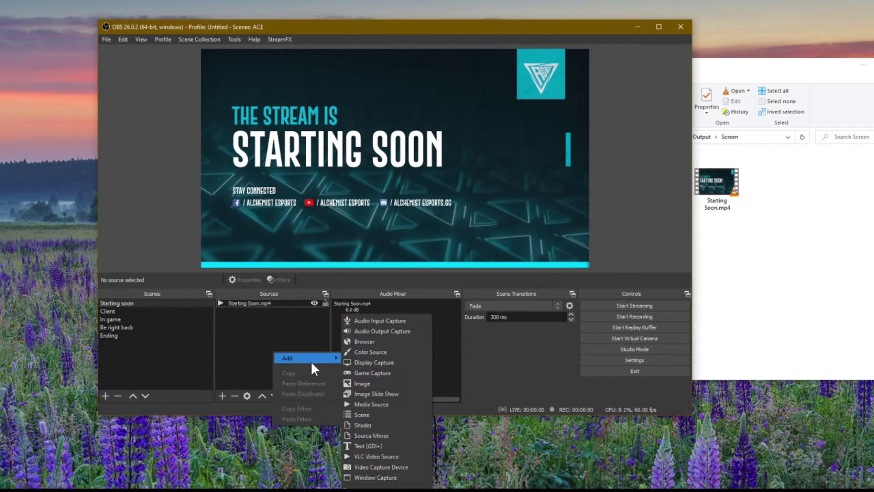
pyautogui.click(381, 332)
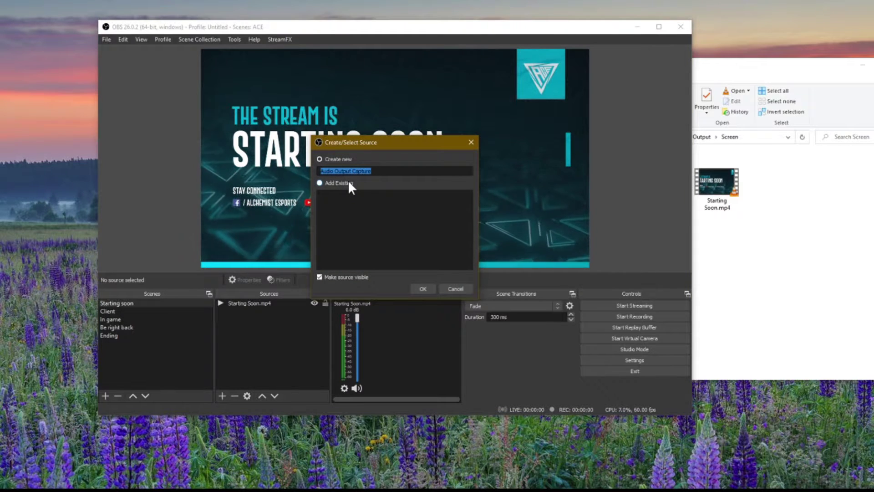
pyautogui.write('Audio')
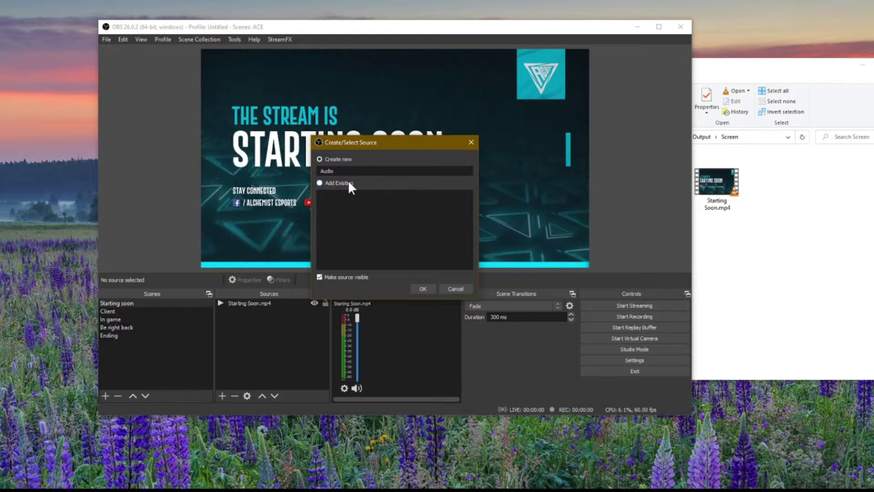
pyautogui.press('Return')
pyautogui.click(237, 31)
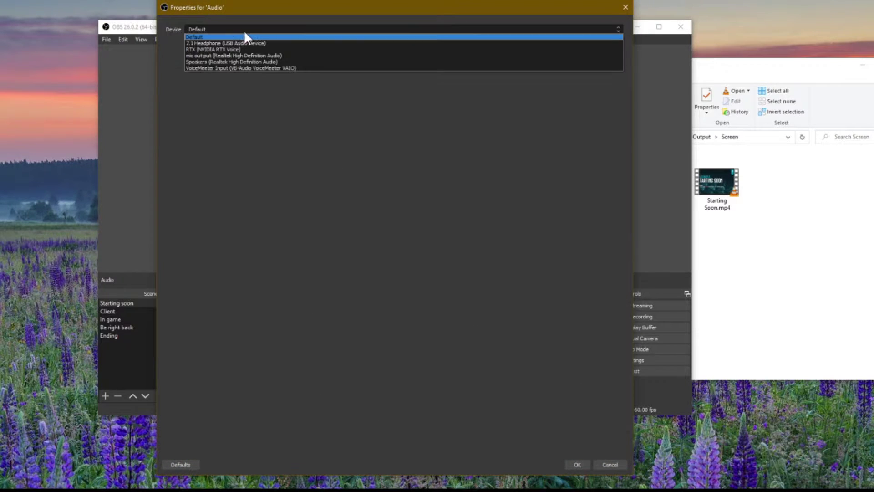
pyautogui.click(253, 40)
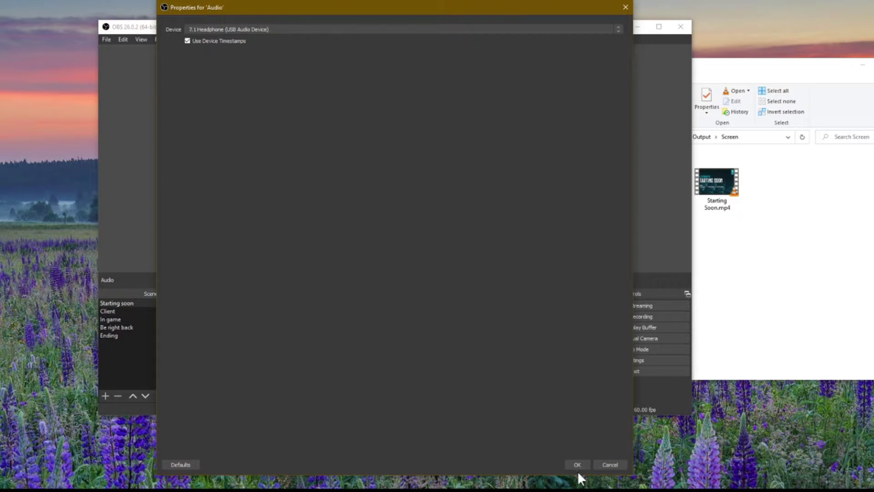
pyautogui.click(294, 28)
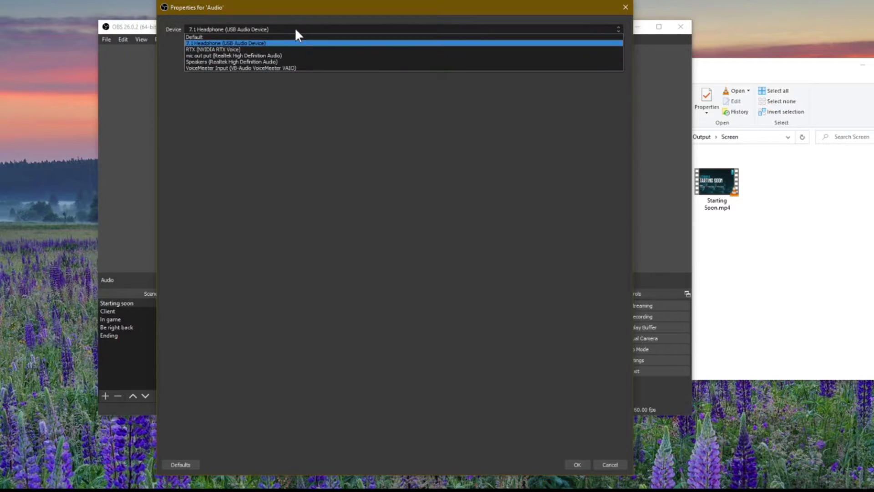
pyautogui.click(220, 44)
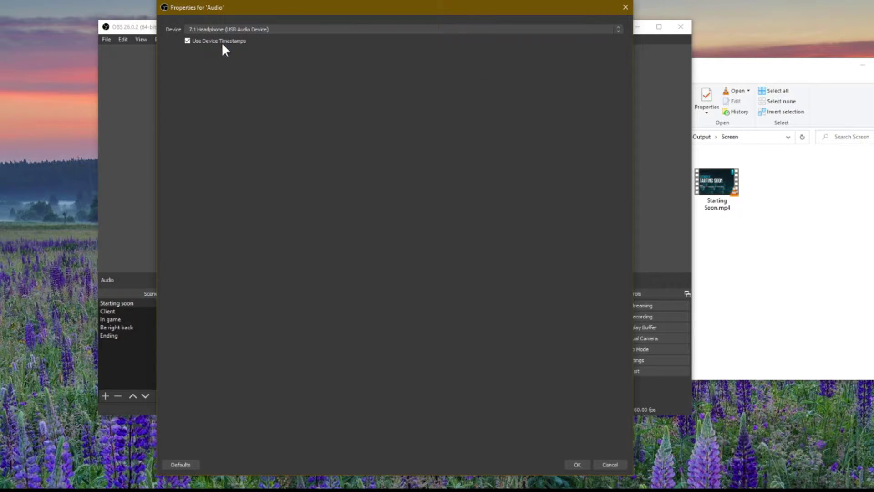
pyautogui.click(576, 464)
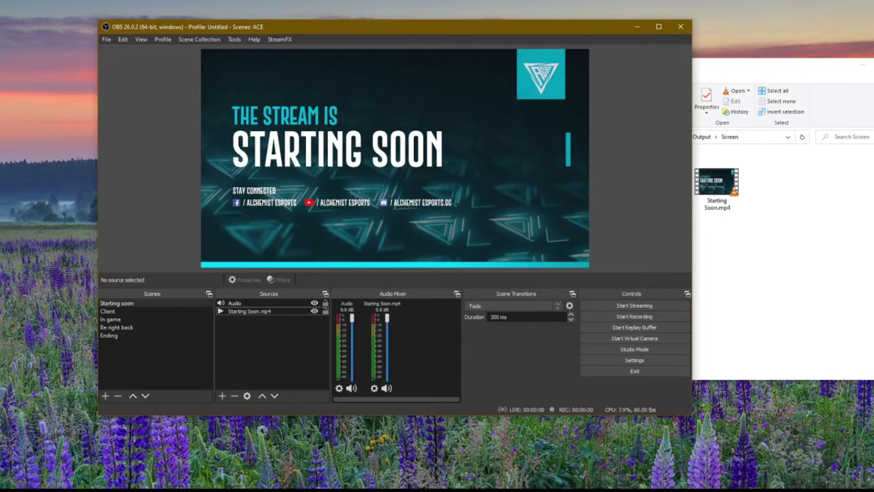
pyautogui.hotkey('alt', 'Tab')
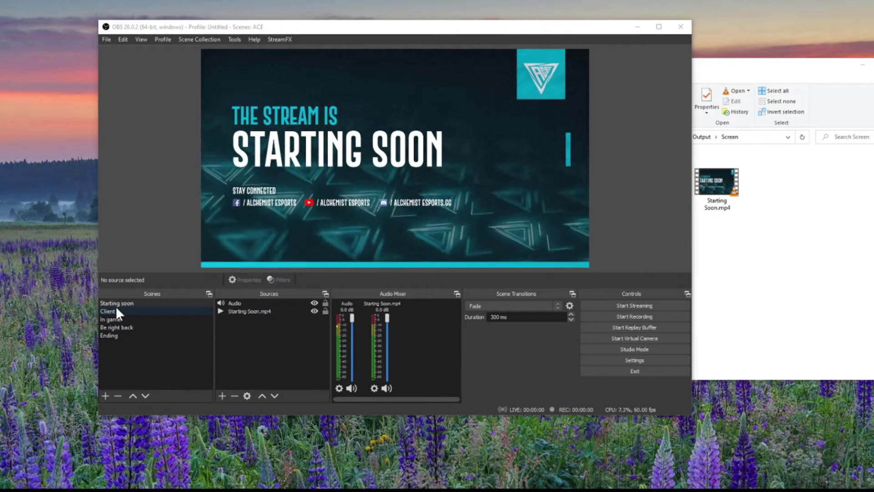
pyautogui.click(283, 361)
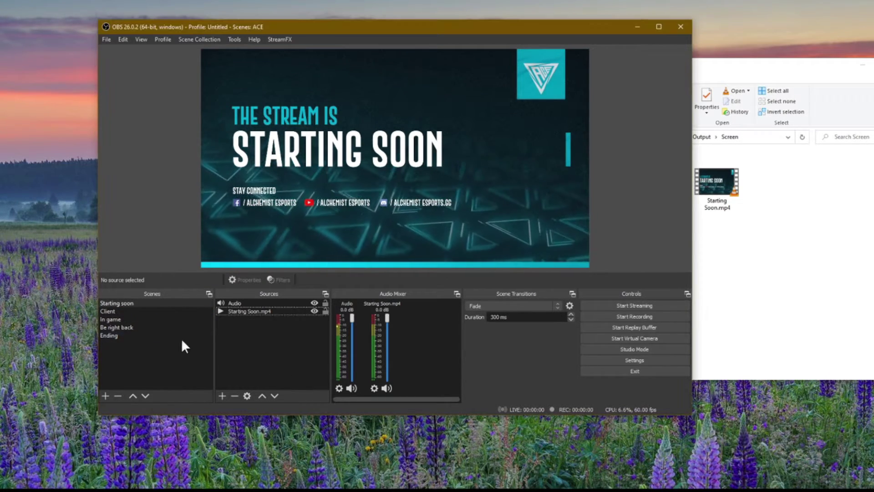
pyautogui.click(126, 326)
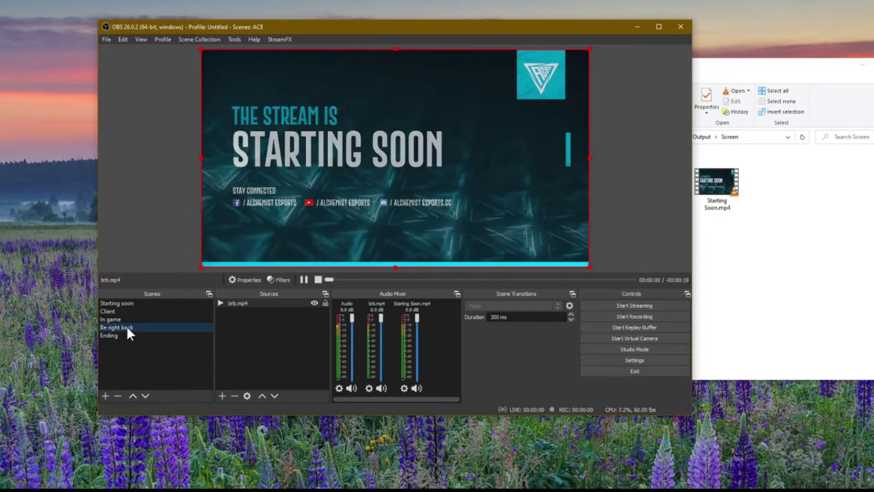
pyautogui.rightClick(245, 324)
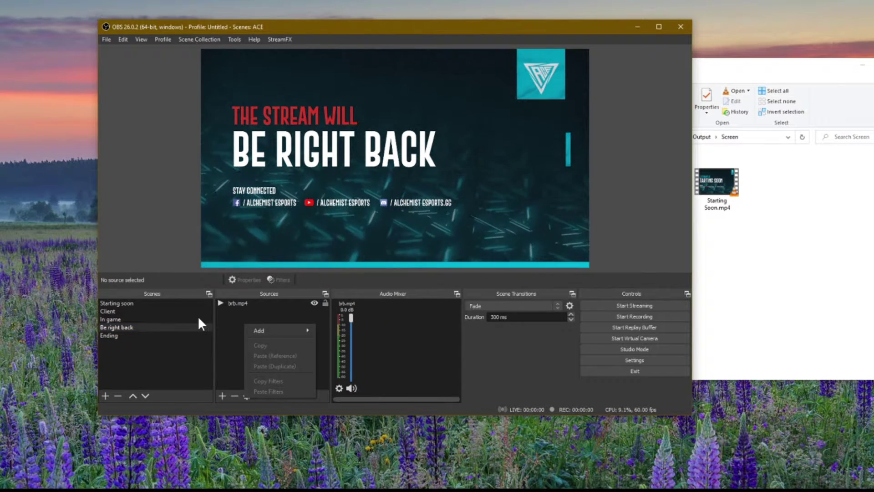
# Step: Copy the Audio source from the Starting soon scene and paste it as a reference into the Be right back scene
pyautogui.click(117, 303)
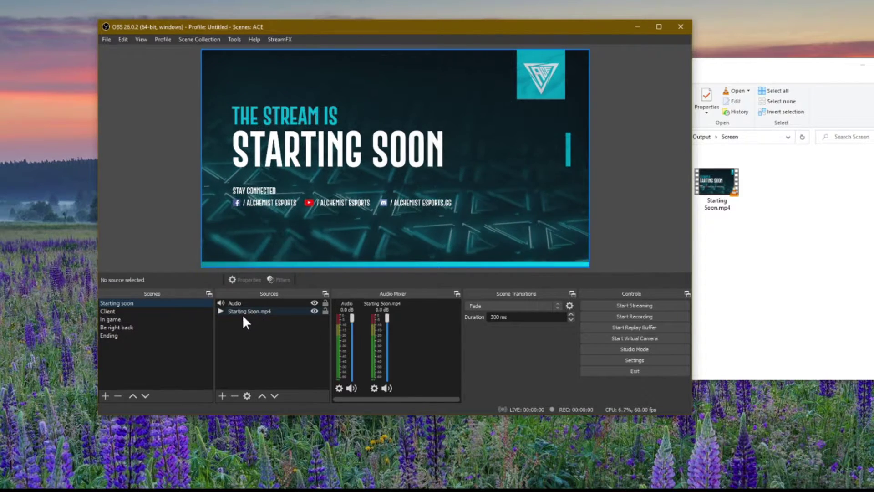
pyautogui.click(227, 300)
pyautogui.rightClick(227, 301)
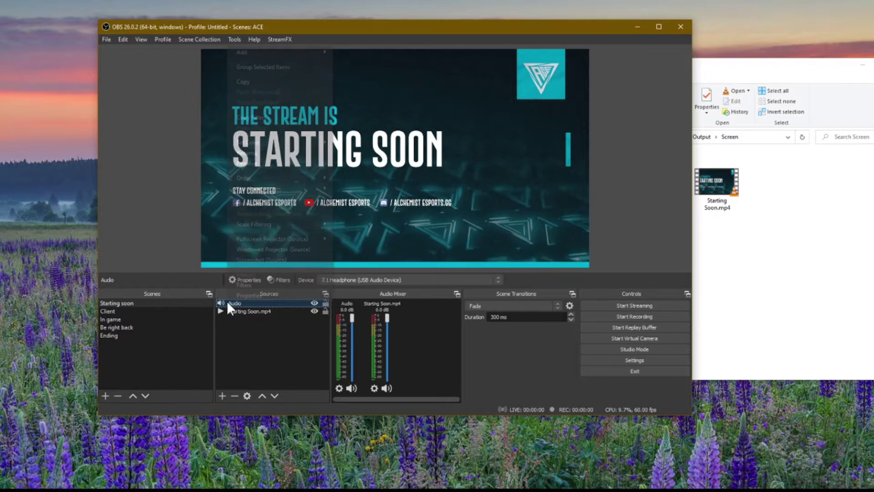
pyautogui.click(261, 81)
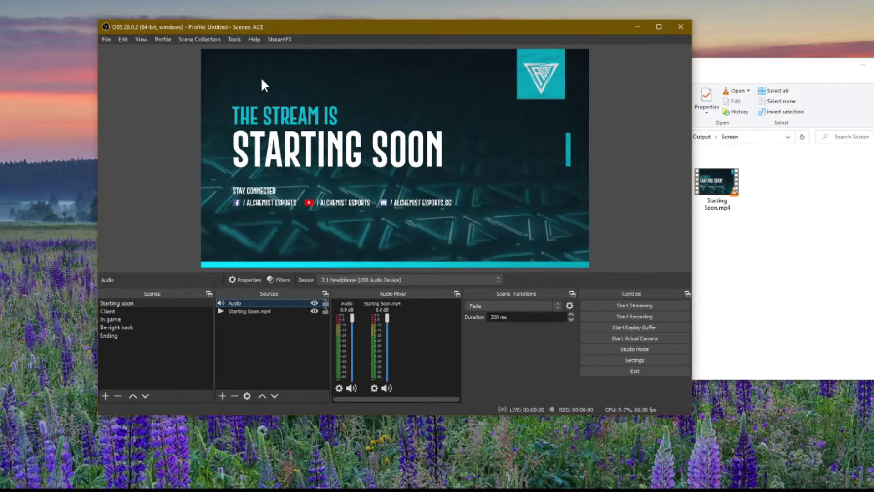
pyautogui.click(116, 326)
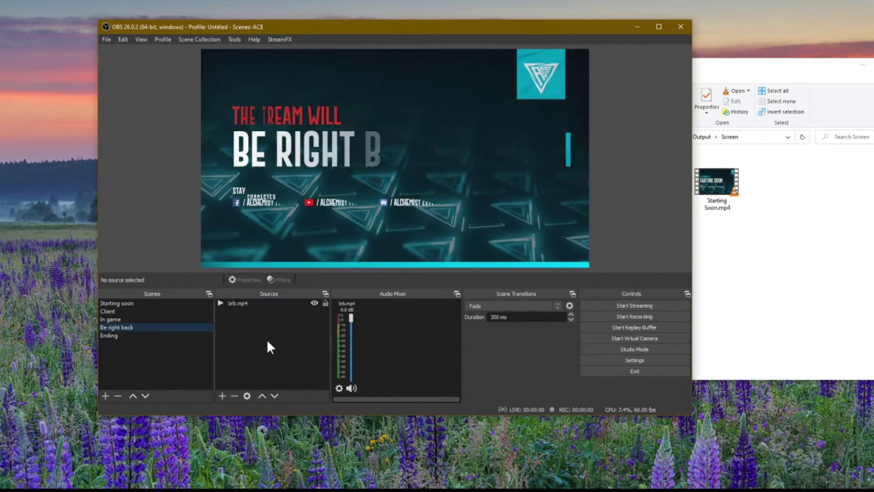
pyautogui.rightClick(269, 342)
pyautogui.click(291, 372)
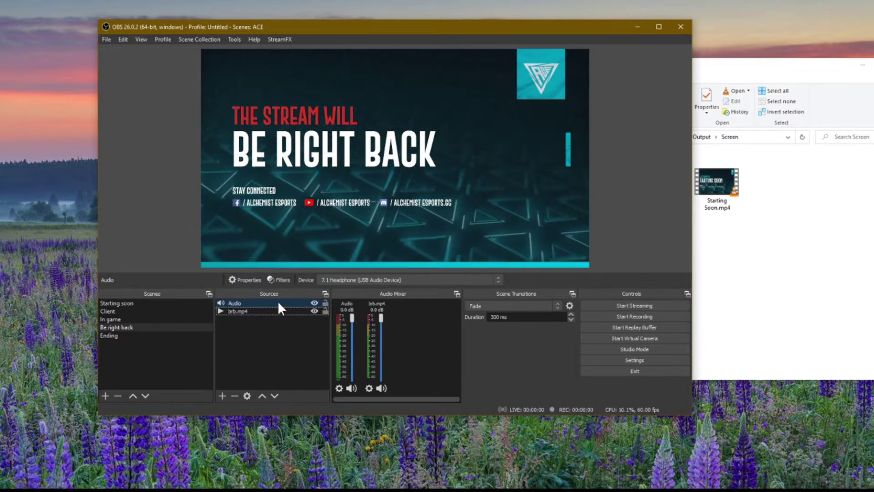
pyautogui.click(266, 359)
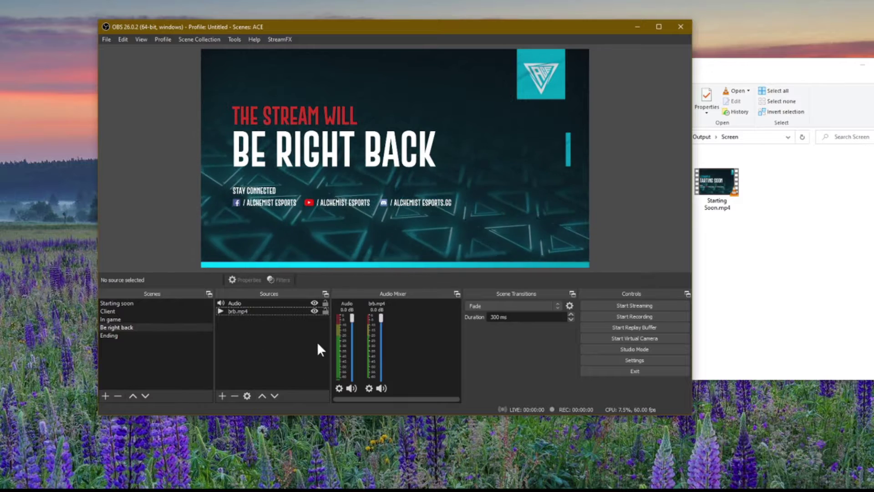
pyautogui.click(369, 388)
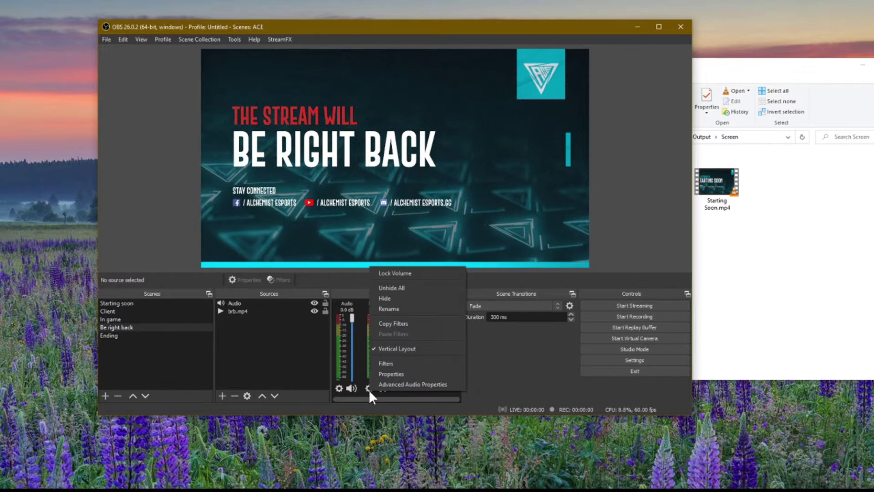
pyautogui.click(407, 399)
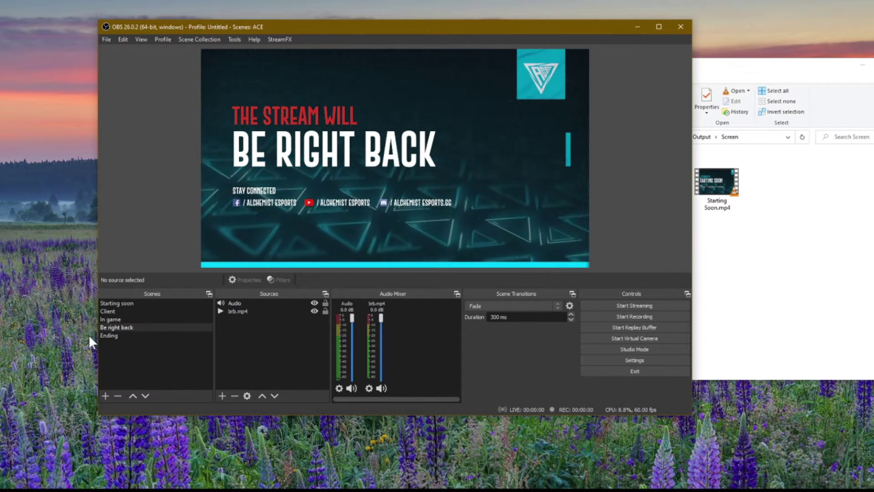
# Step: Paste the copied Audio source as a reference into the Ending scene
pyautogui.click(108, 334)
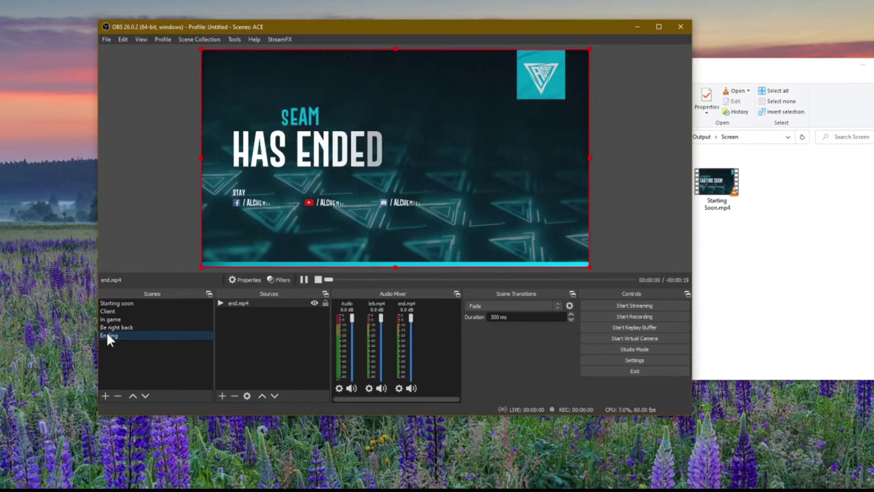
pyautogui.rightClick(251, 330)
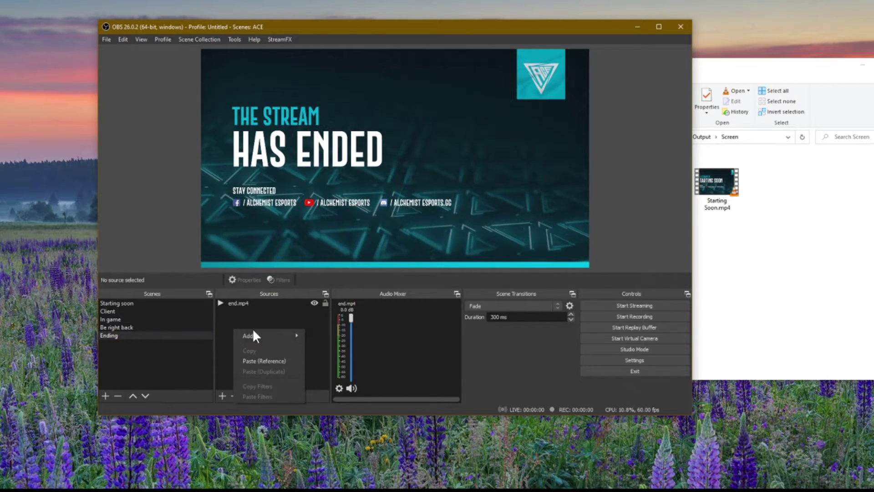
pyautogui.click(268, 359)
pyautogui.click(239, 347)
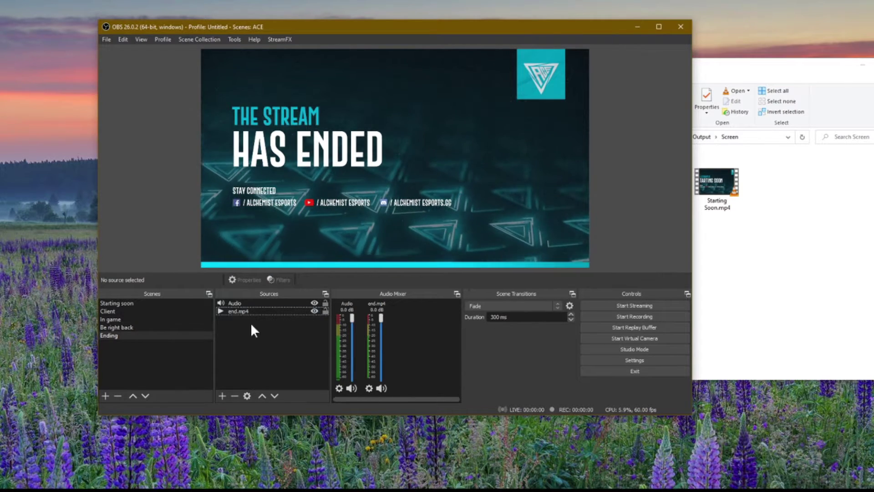
# Step: Return to the Starting soon scene briefly and switch to the Client scene
pyautogui.click(128, 303)
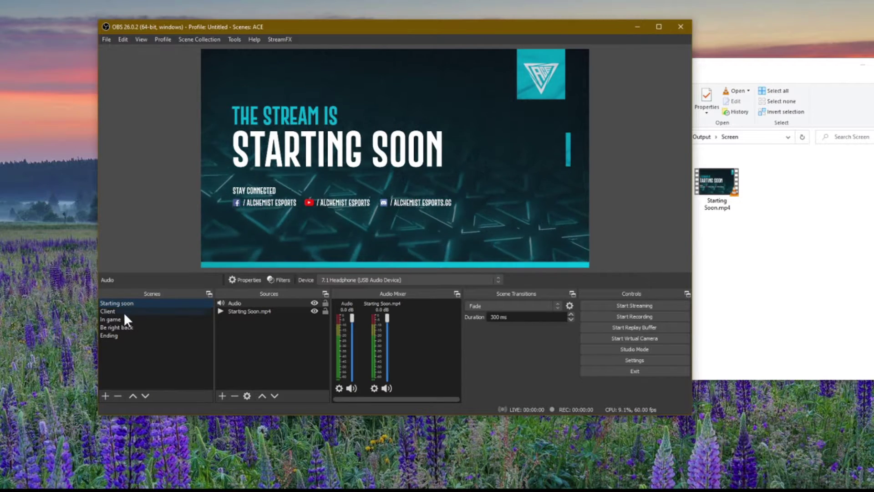
pyautogui.click(114, 312)
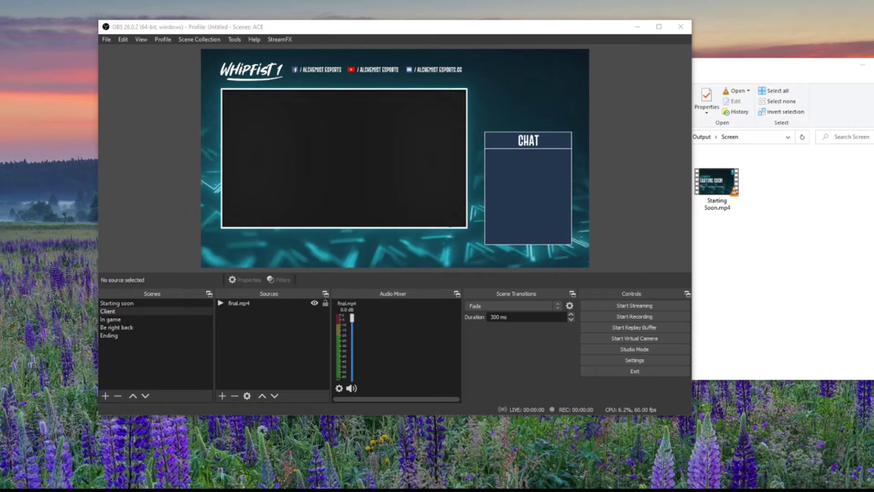
pyautogui.hotkey('alt', 'Tab')
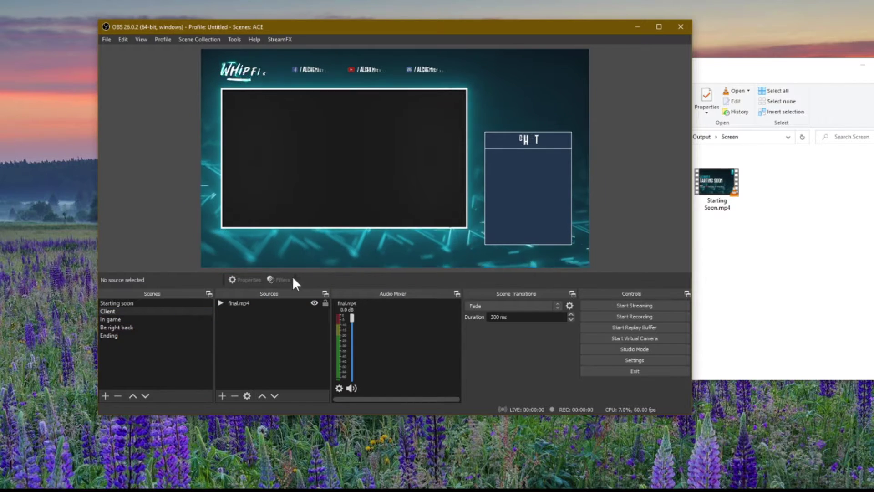
# Step: Paste the copied Audio source as a reference into the Client scene
pyautogui.rightClick(254, 336)
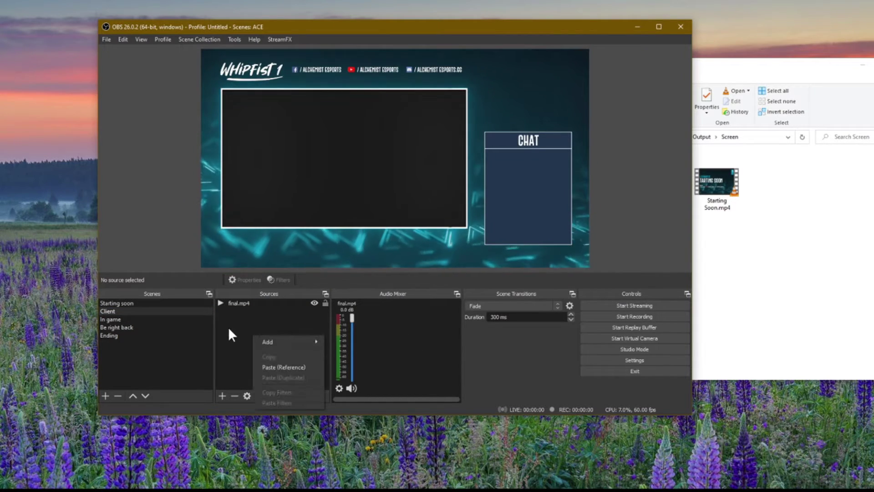
pyautogui.click(279, 368)
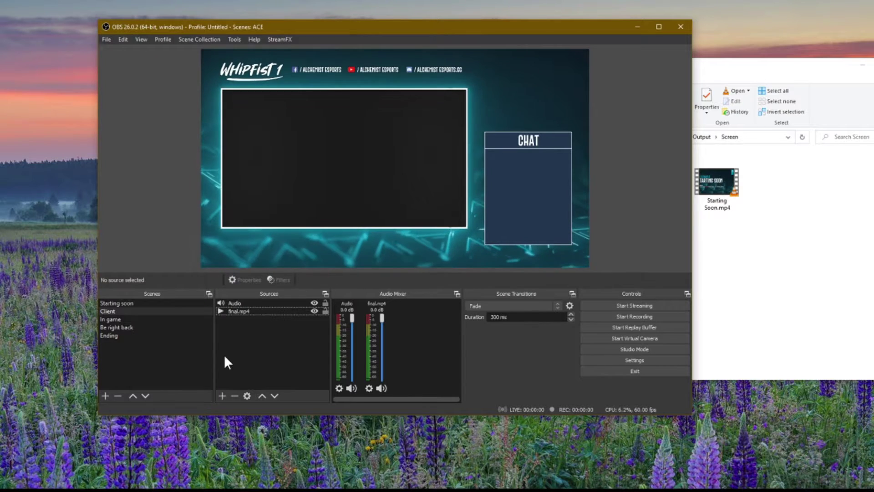
# Step: Add an audio input capture named Mic to the Client scene, using Microphone (NVIDIA RTX Voice) as its device
pyautogui.rightClick(255, 342)
pyautogui.moveTo(268, 348)
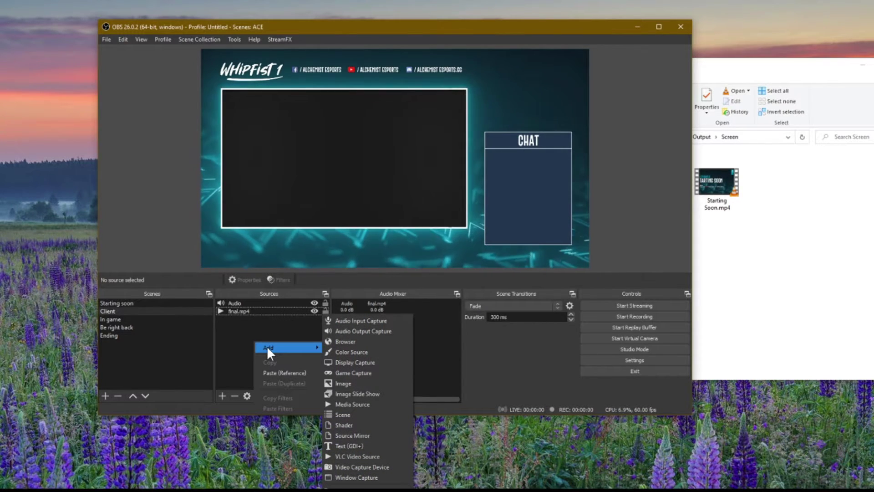
pyautogui.click(354, 320)
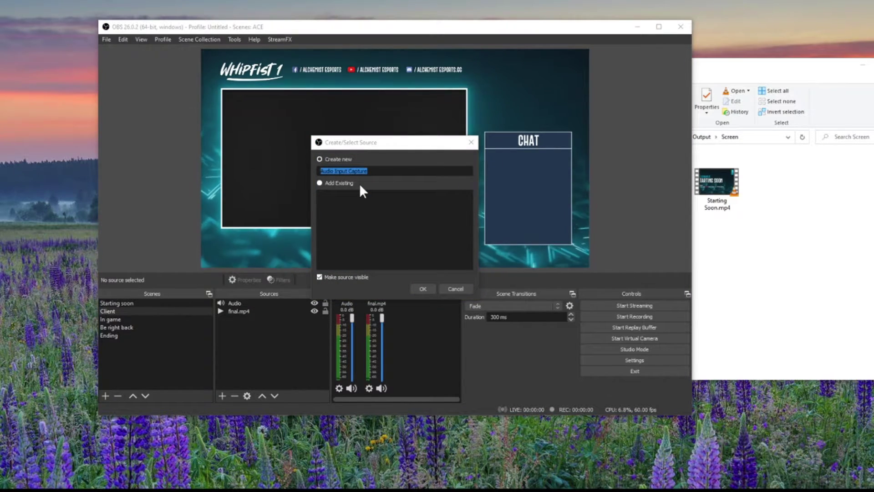
pyautogui.click(384, 171)
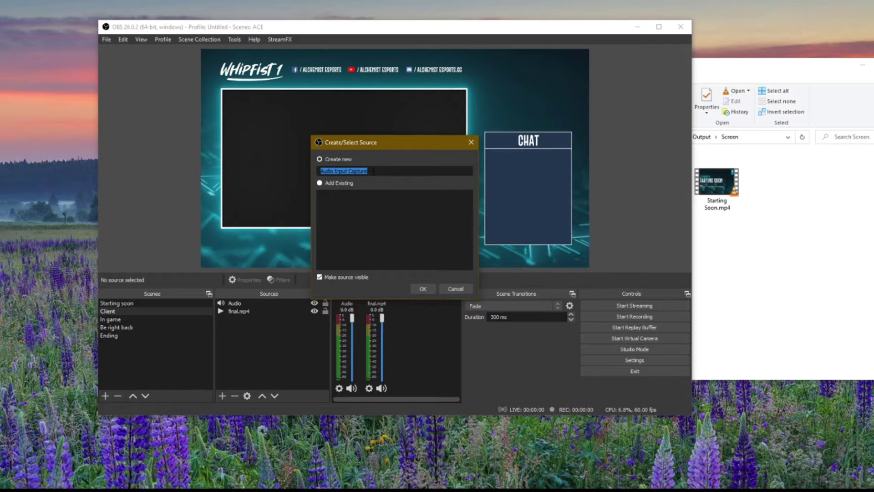
pyautogui.write('Mic')
pyautogui.click(420, 288)
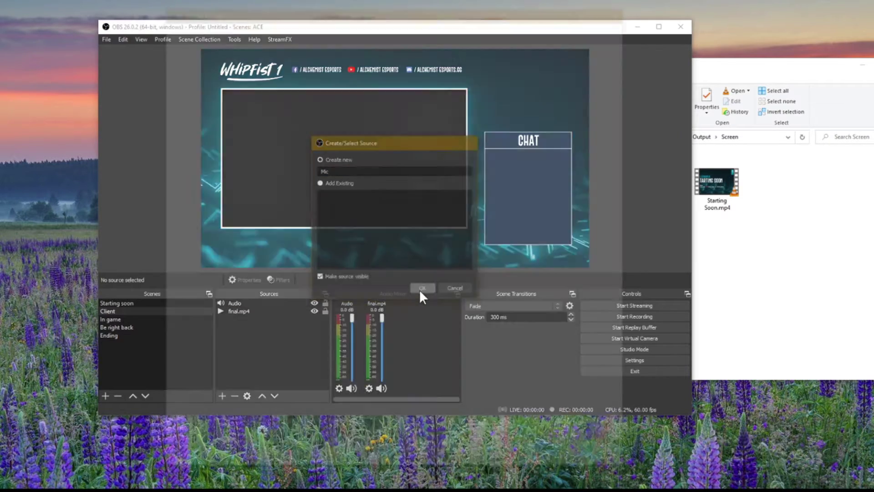
pyautogui.click(266, 30)
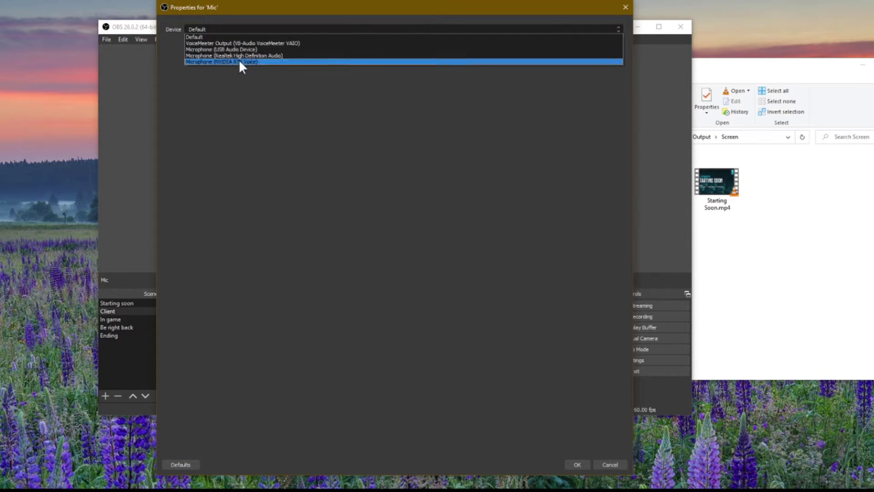
pyautogui.click(239, 59)
pyautogui.click(577, 464)
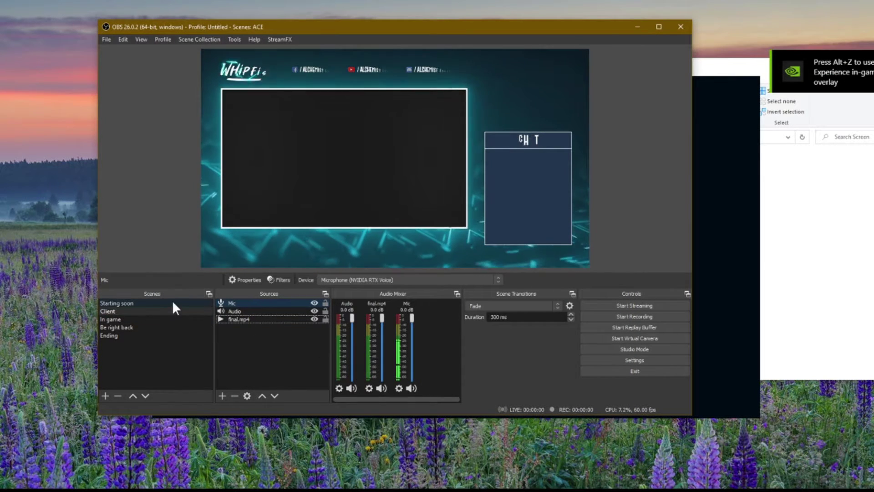
# Step: Paste the Audio source as a reference into the In game scene
pyautogui.click(119, 320)
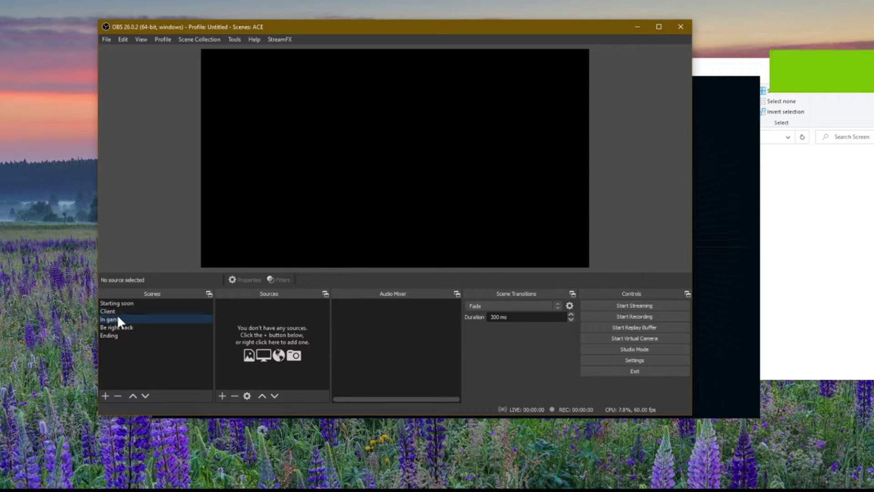
pyautogui.click(116, 311)
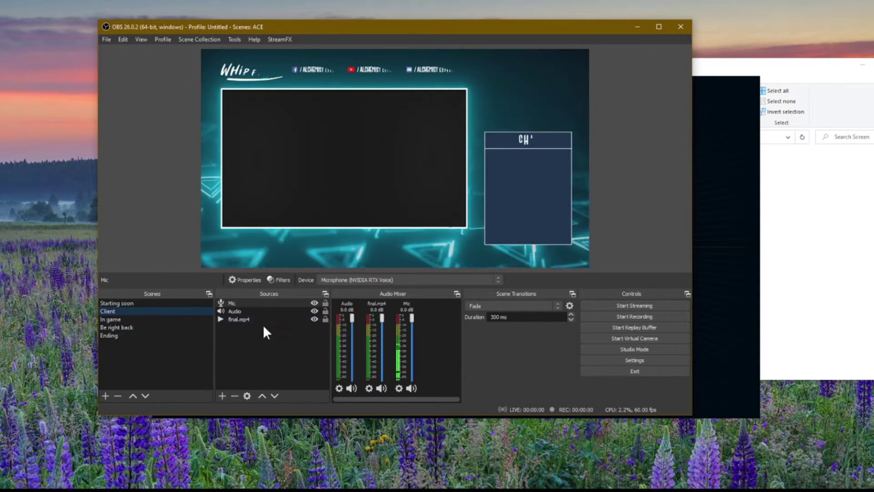
pyautogui.click(243, 311)
pyautogui.keyDown('ctrl'); pyautogui.click(242, 304); pyautogui.keyUp('ctrl')
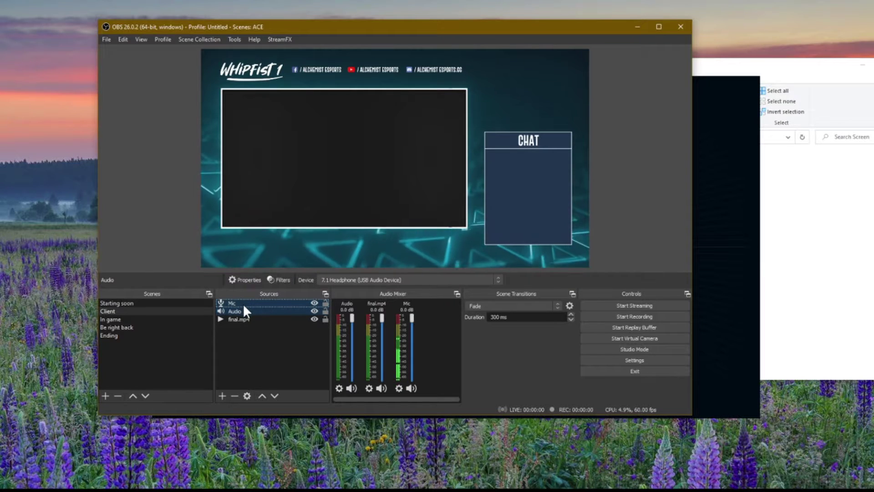
pyautogui.click(120, 319)
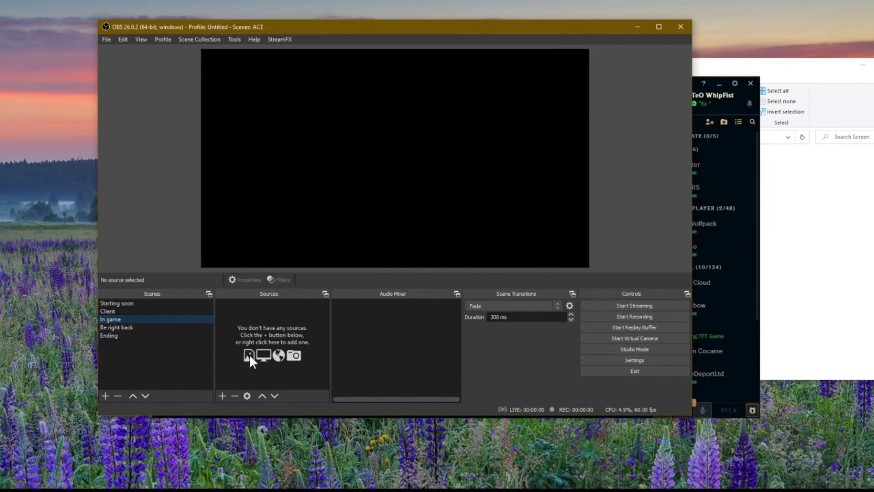
pyautogui.hotkey('ctrl', 'v')
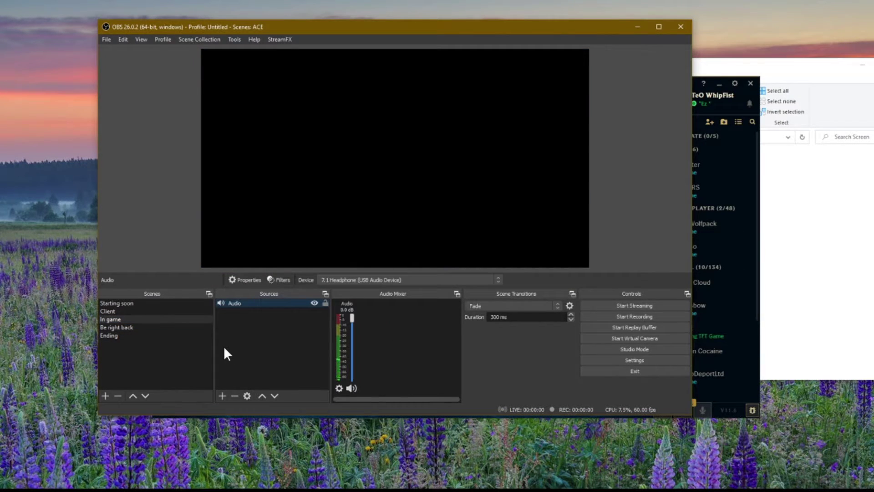
# Step: Copy the Mic source from the Client scene and paste it as a reference into the In game scene
pyautogui.click(105, 309)
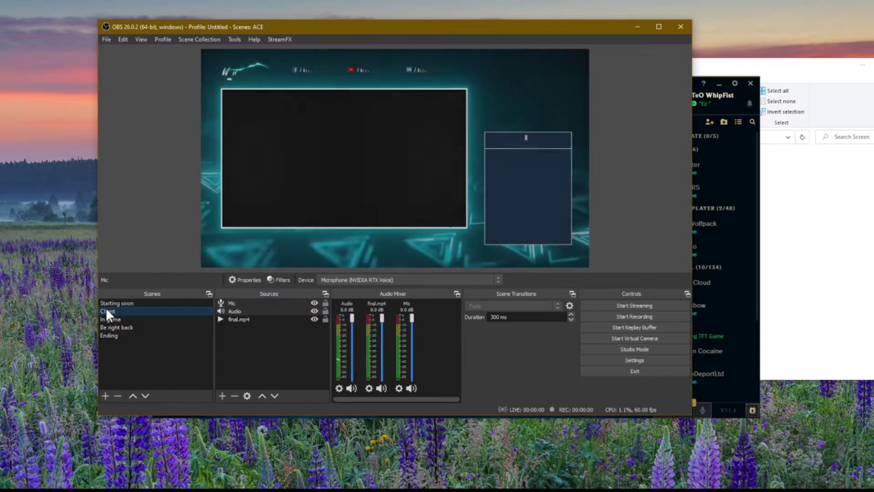
pyautogui.rightClick(233, 303)
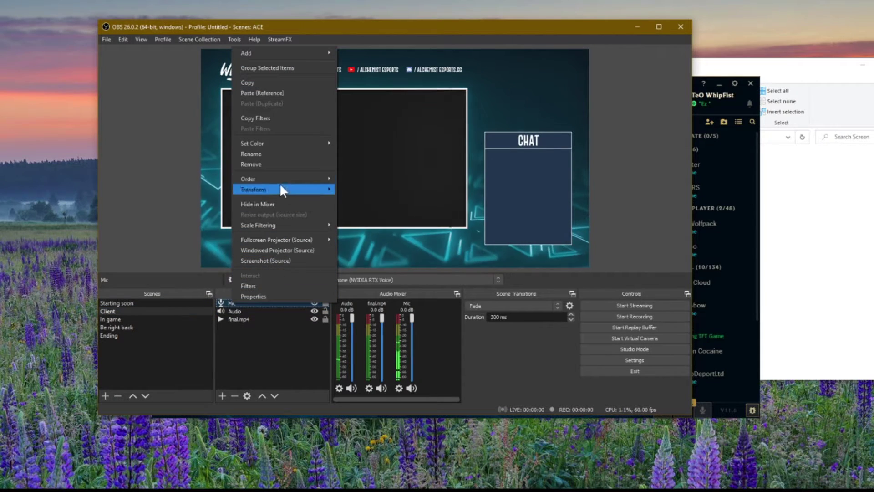
pyautogui.click(255, 82)
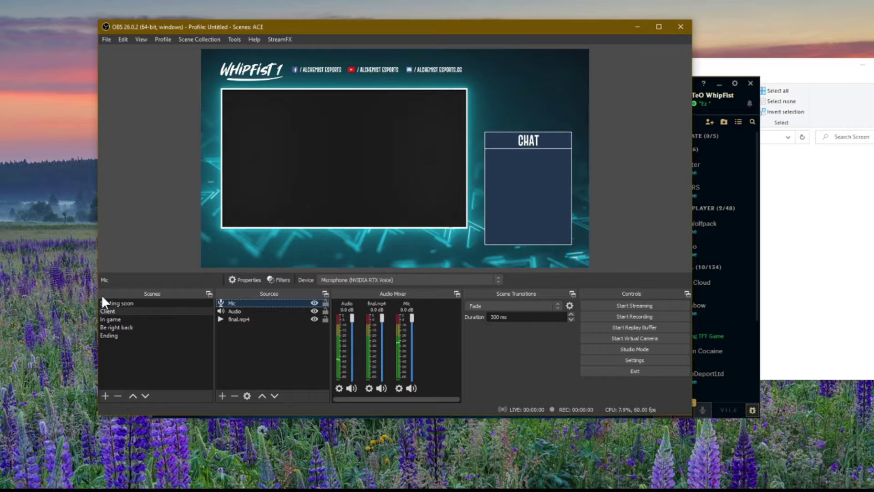
pyautogui.click(111, 319)
pyautogui.rightClick(268, 341)
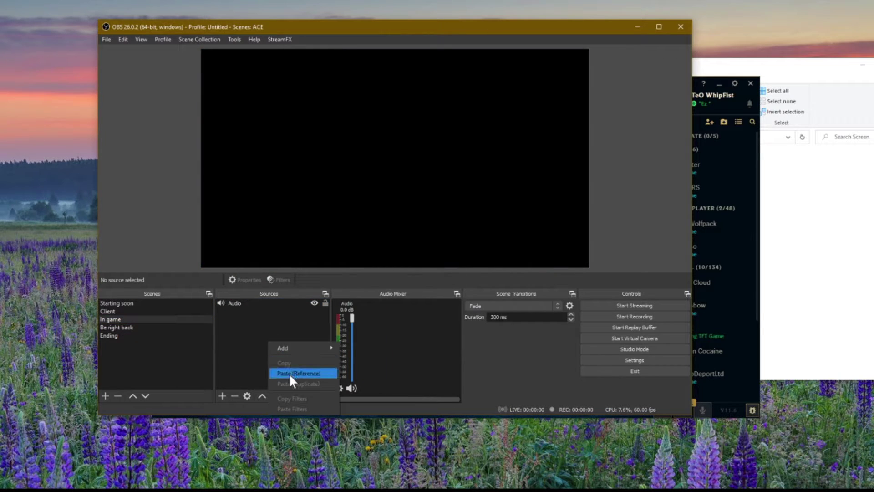
pyautogui.click(288, 373)
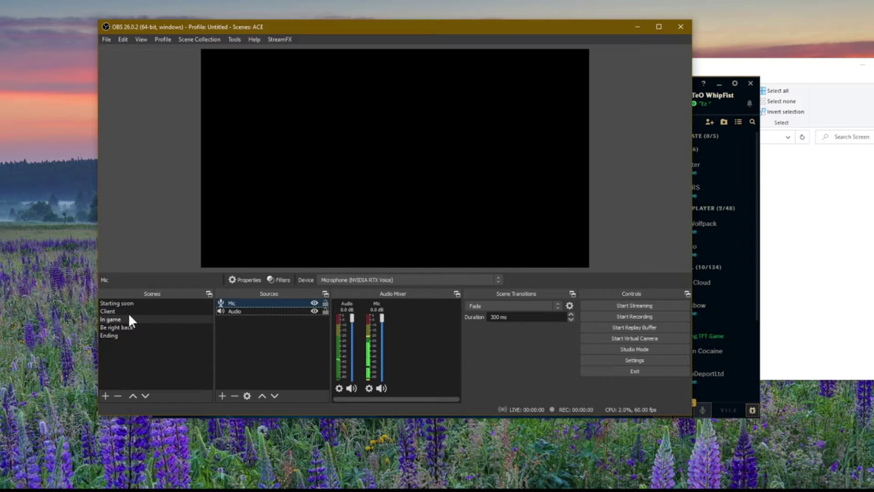
# Step: Add a window capture source named Game client to the Client scene
pyautogui.click(107, 316)
pyautogui.click(107, 312)
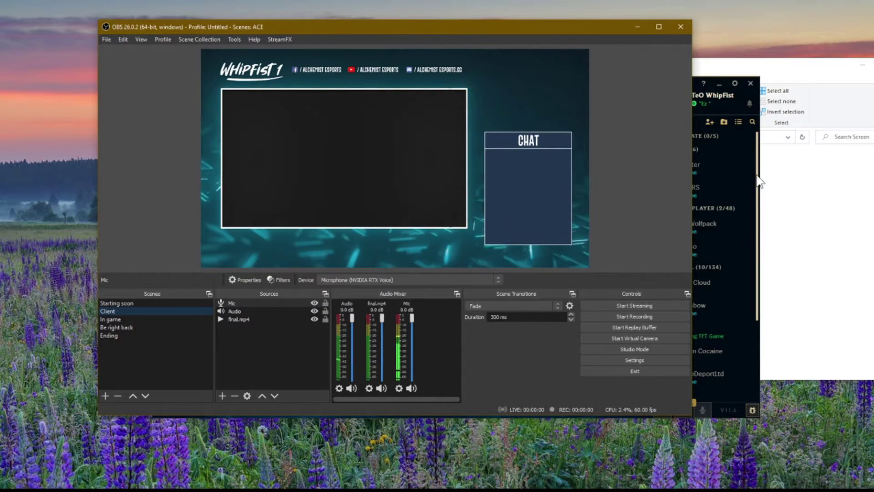
pyautogui.click(724, 205)
pyautogui.click(495, 73)
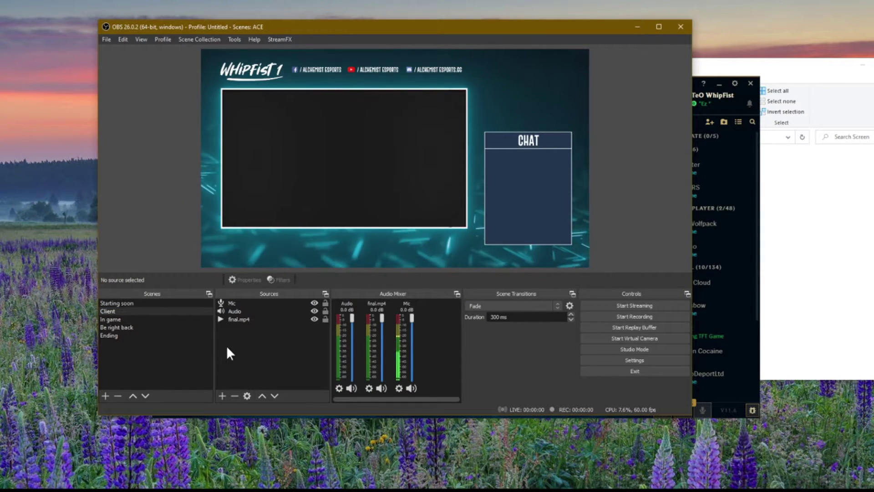
pyautogui.rightClick(250, 349)
pyautogui.moveTo(296, 355)
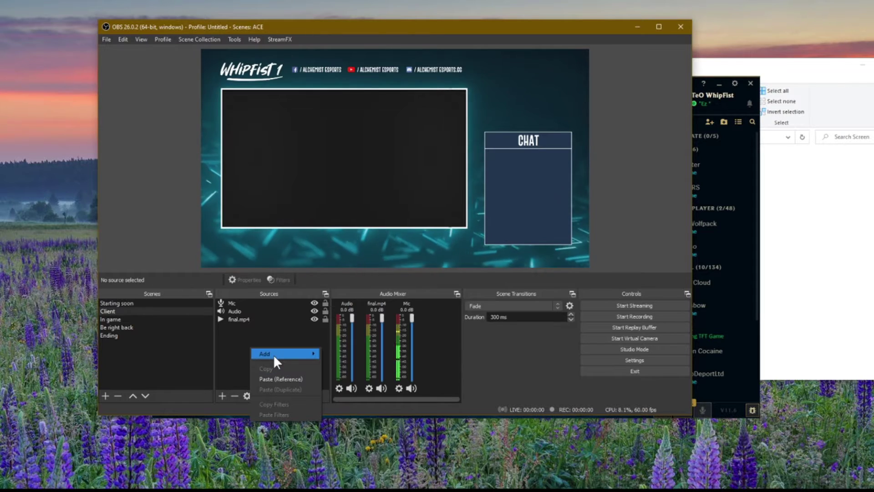
pyautogui.click(220, 392)
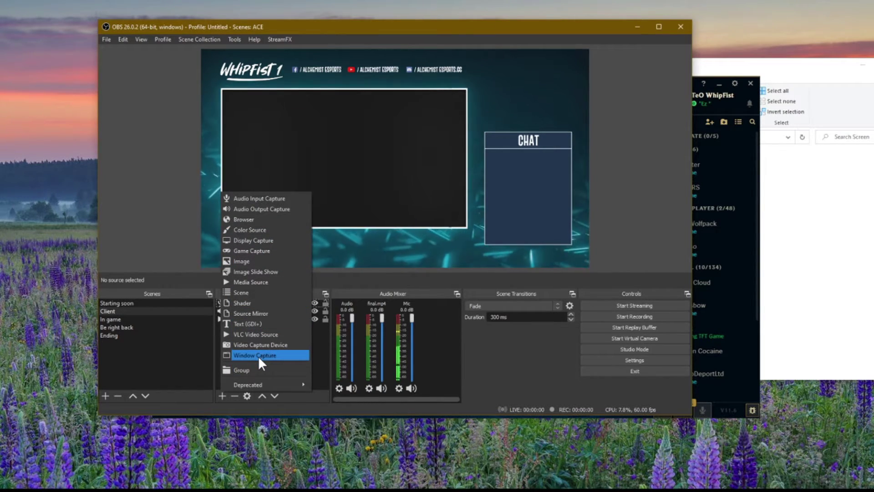
pyautogui.click(258, 356)
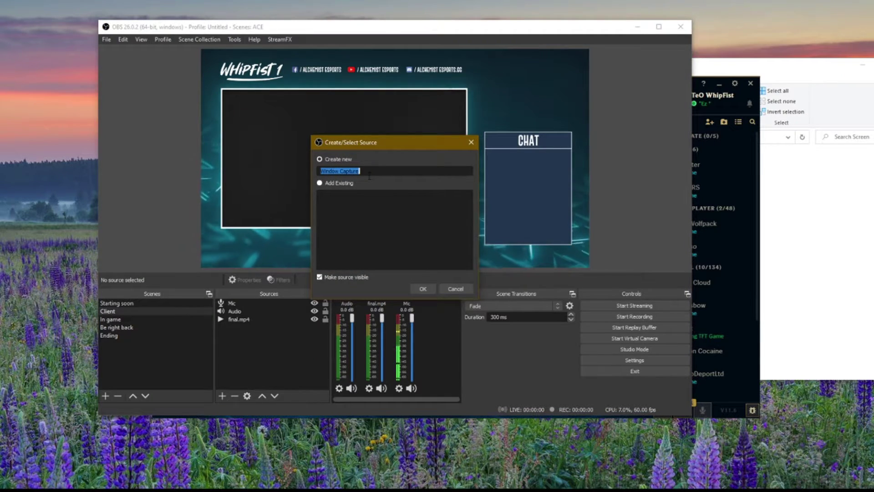
pyautogui.write('Cl')
pyautogui.press('BackSpace')
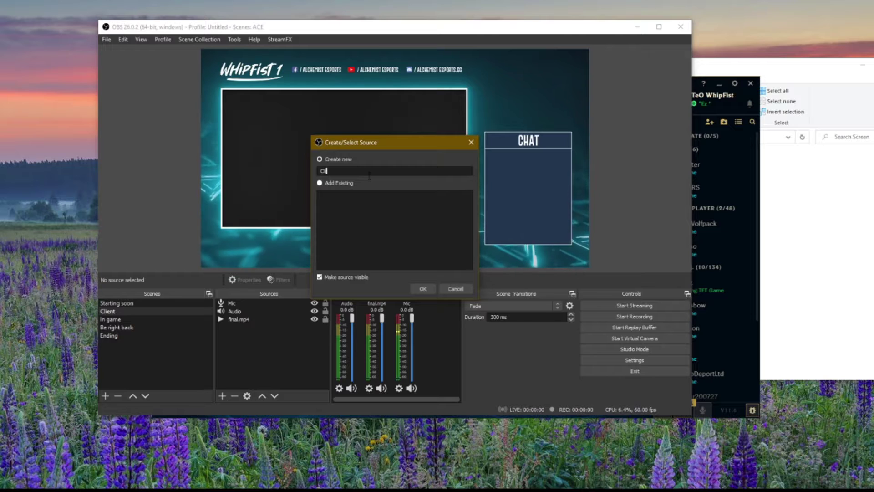
pyautogui.write('ame ')
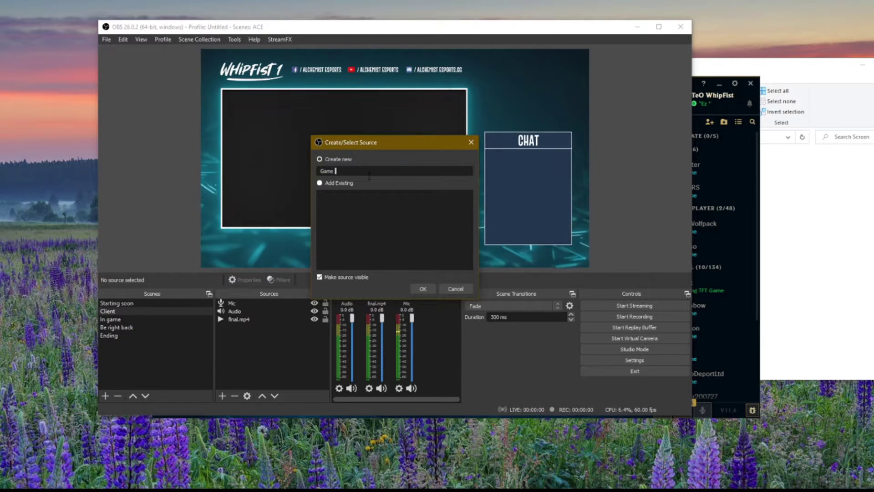
pyautogui.write('client')
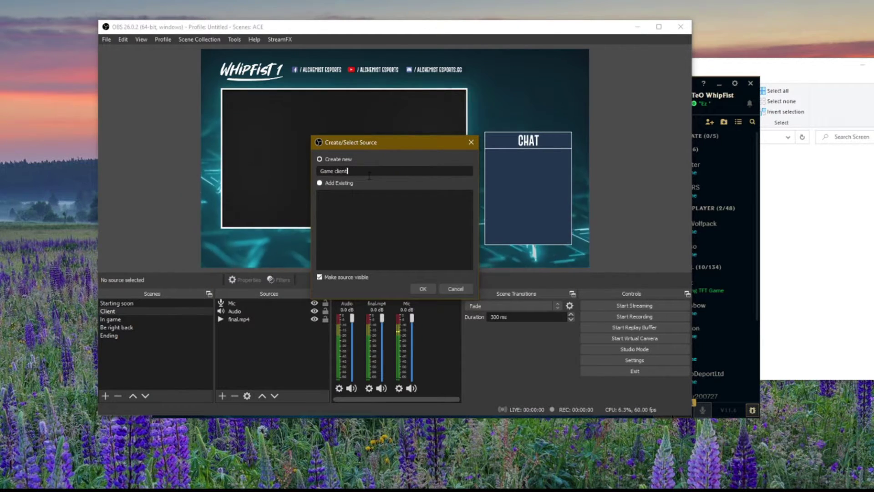
pyautogui.press('Return')
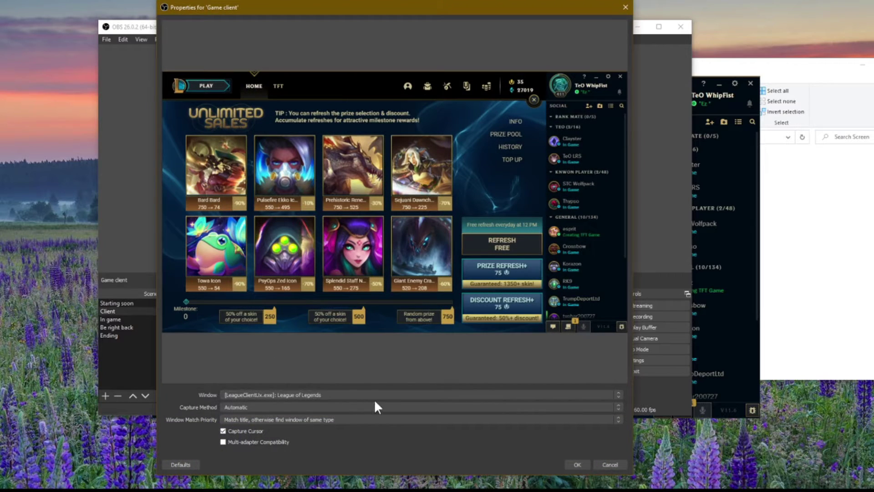
# Step: Set the Game client source to capture the [LeagueClientUx.exe]: League of Legends window and turn off cursor capture
pyautogui.click(289, 395)
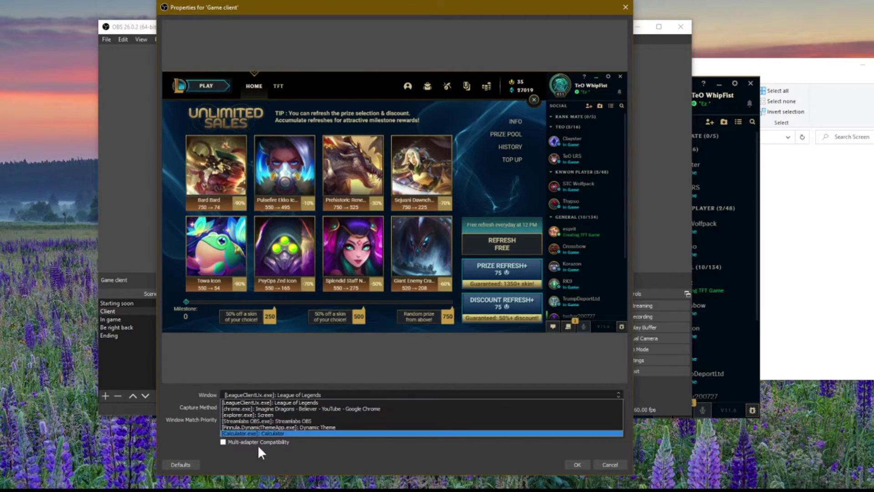
pyautogui.click(275, 402)
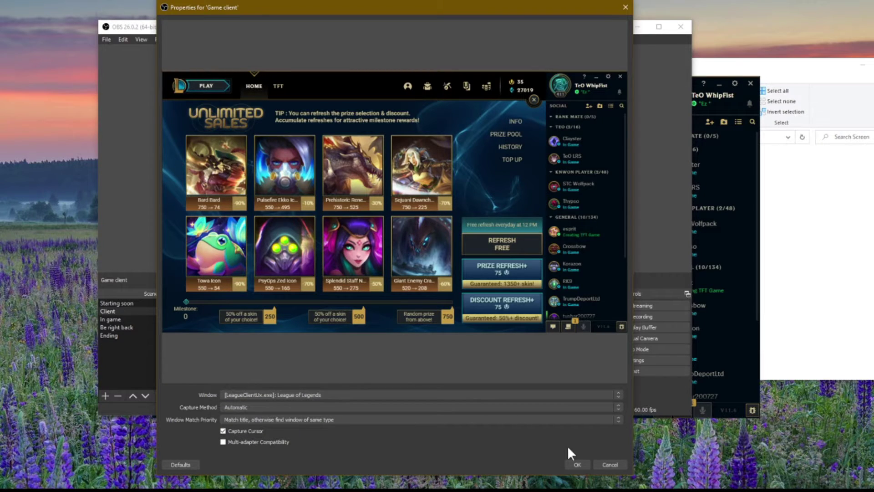
pyautogui.click(223, 431)
pyautogui.click(575, 462)
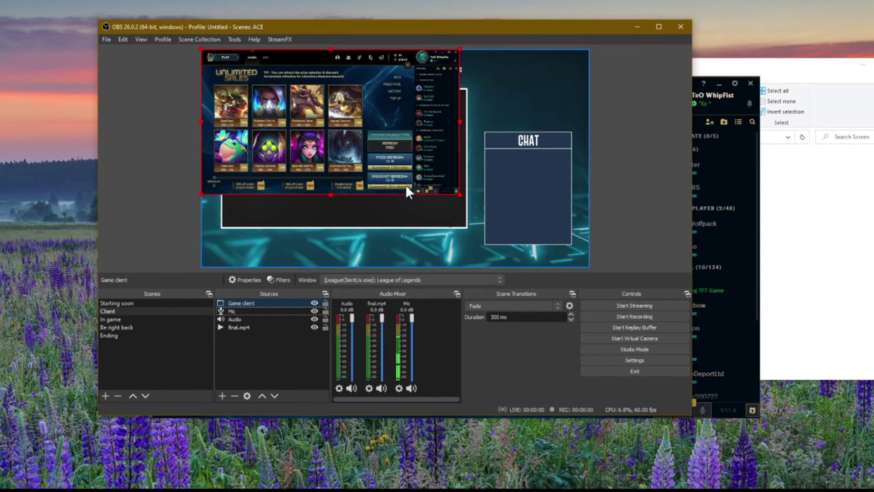
# Step: Maximize the OBS window, then move and scale the Game client capture to fill the white-bordered frame of the Client scene
pyautogui.moveTo(382, 174); pyautogui.dragTo(407, 217)
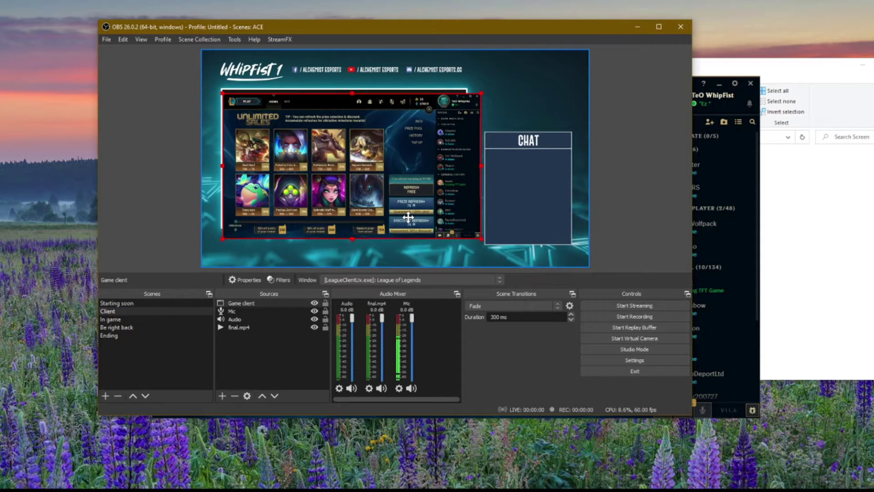
pyautogui.click(658, 27)
pyautogui.moveTo(304, 166); pyautogui.dragTo(303, 164)
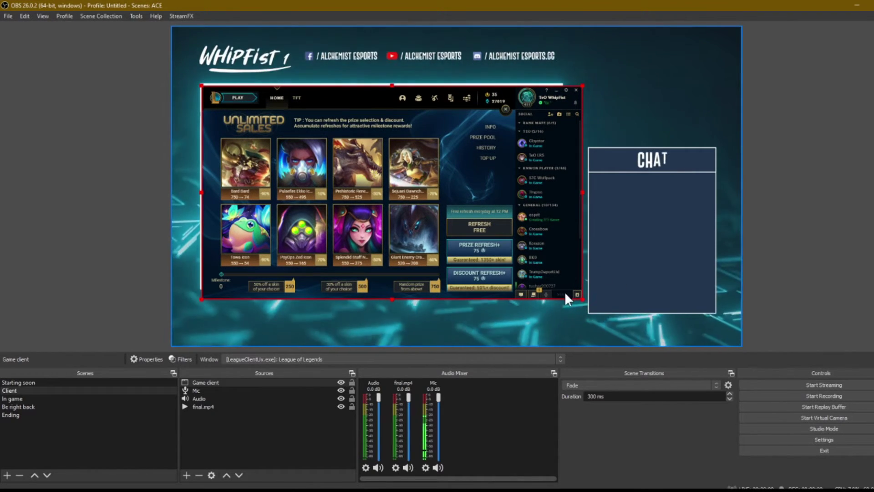
pyautogui.moveTo(580, 298); pyautogui.dragTo(561, 288)
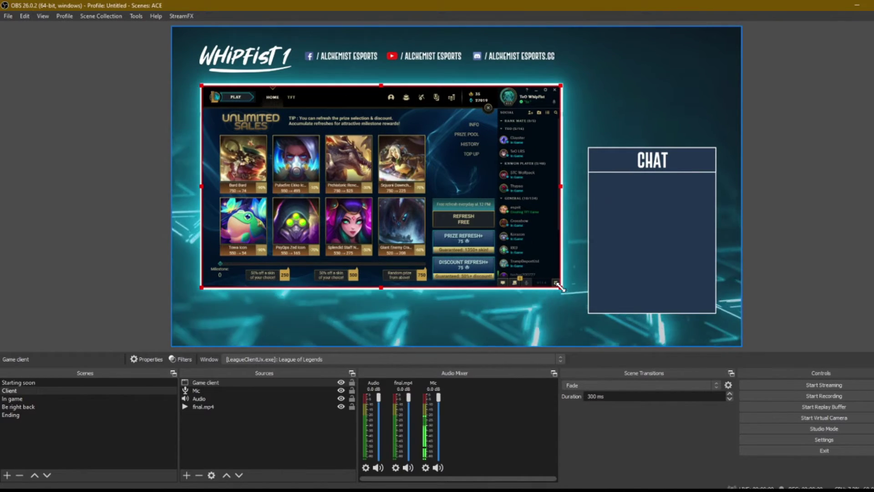
pyautogui.click(789, 192)
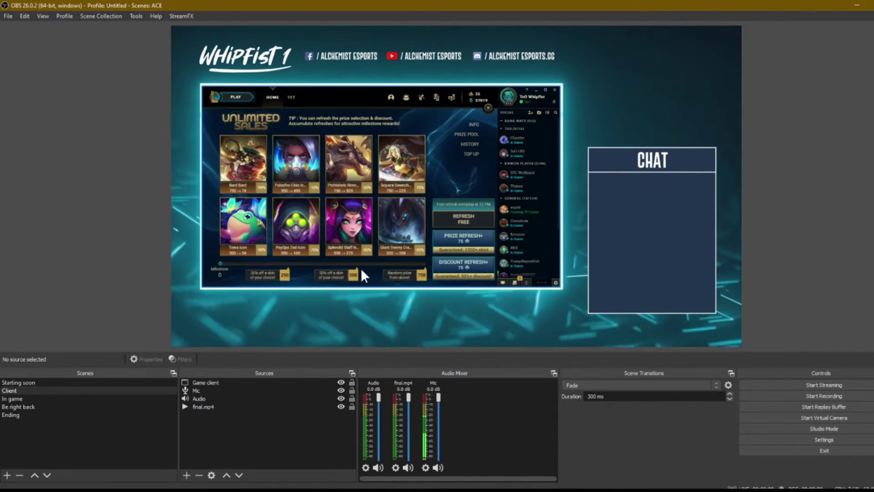
# Step: Switch to the League of Legends client, restore the OBS window to a smaller size, and create a Practice Tool training lobby
pyautogui.click(16, 399)
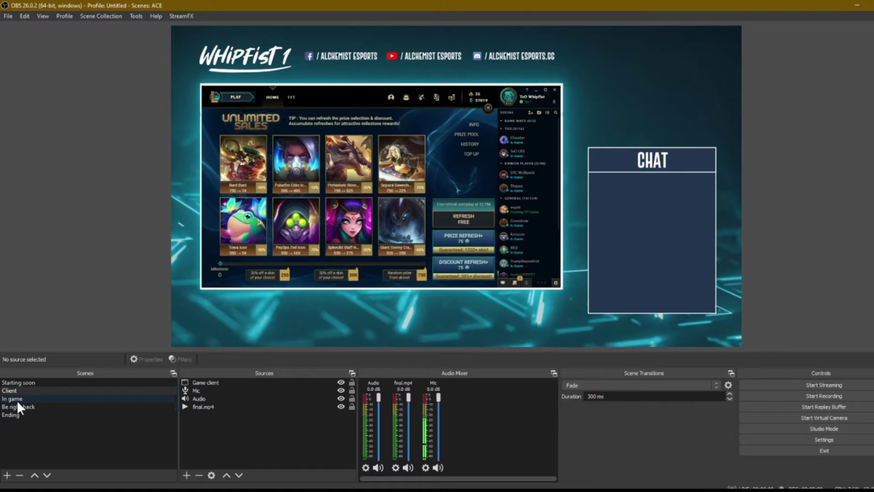
pyautogui.click(14, 391)
pyautogui.hotkey('alt', 'Tab')
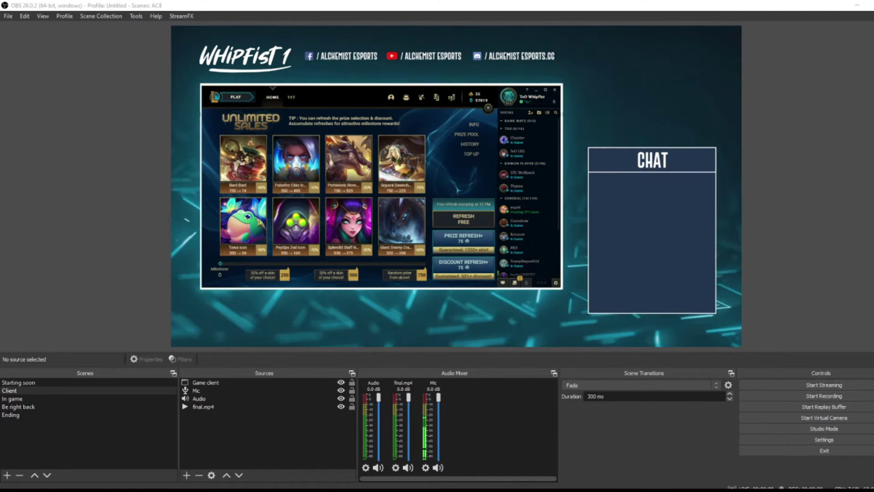
pyautogui.click(201, 96)
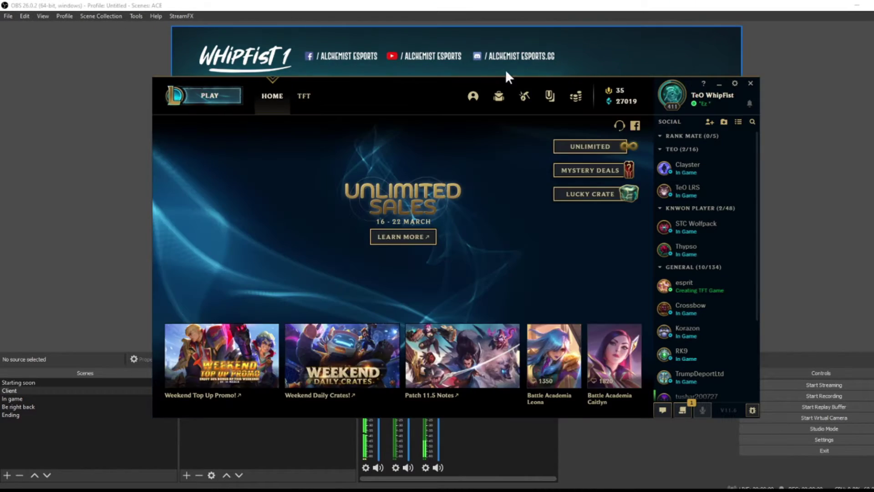
pyautogui.moveTo(860, 12); pyautogui.dragTo(733, 13)
pyautogui.click(240, 156)
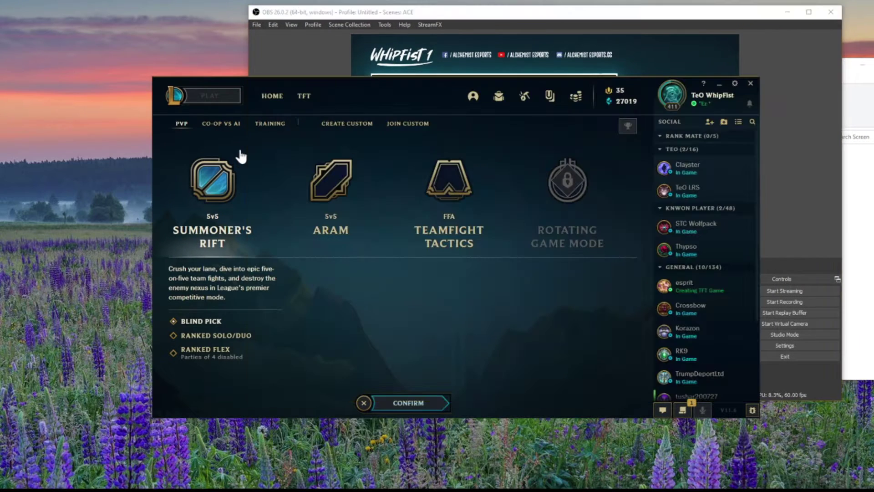
pyautogui.click(346, 124)
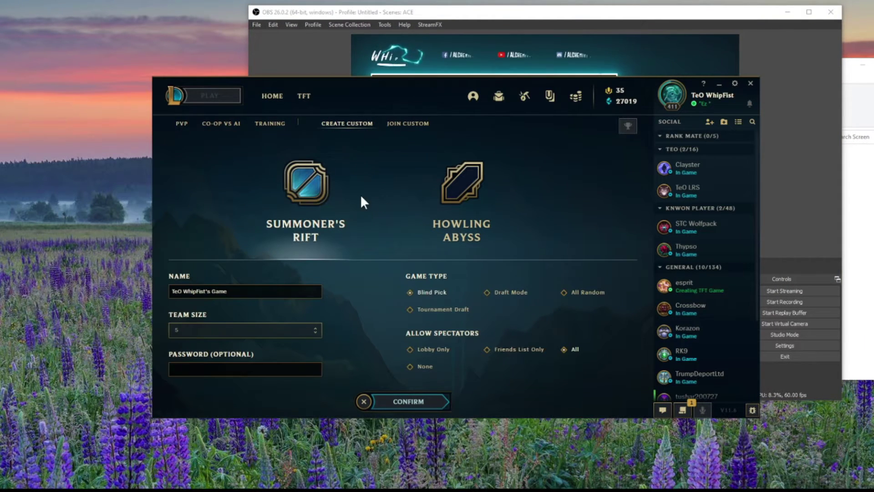
pyautogui.click(270, 123)
pyautogui.click(452, 187)
pyautogui.click(400, 403)
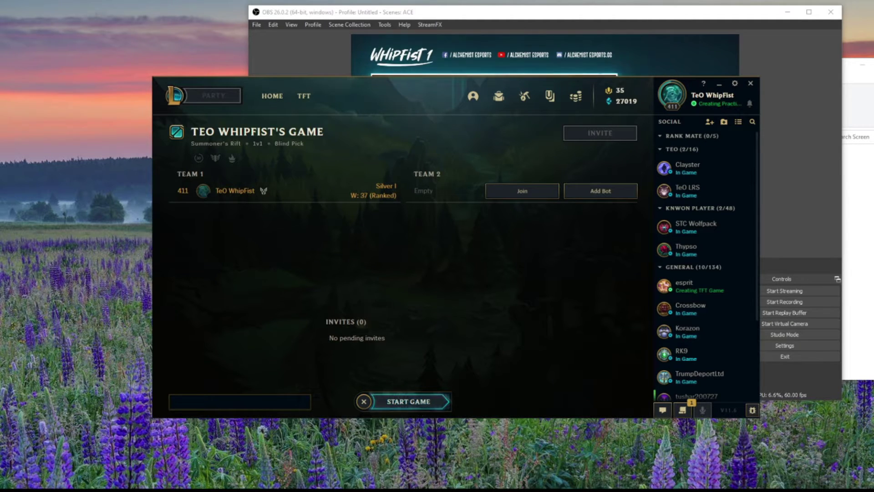
# Step: Start the practice game and lock in Aatrox as the champion
pyautogui.click(419, 402)
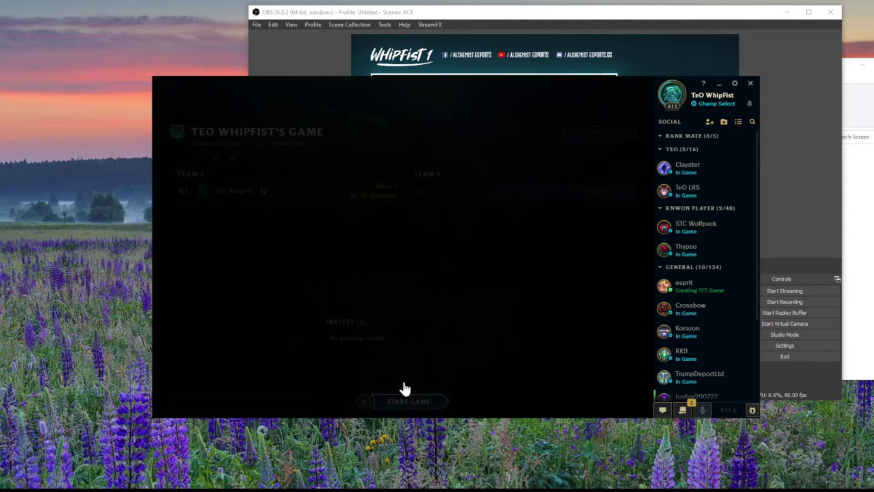
pyautogui.click(381, 157)
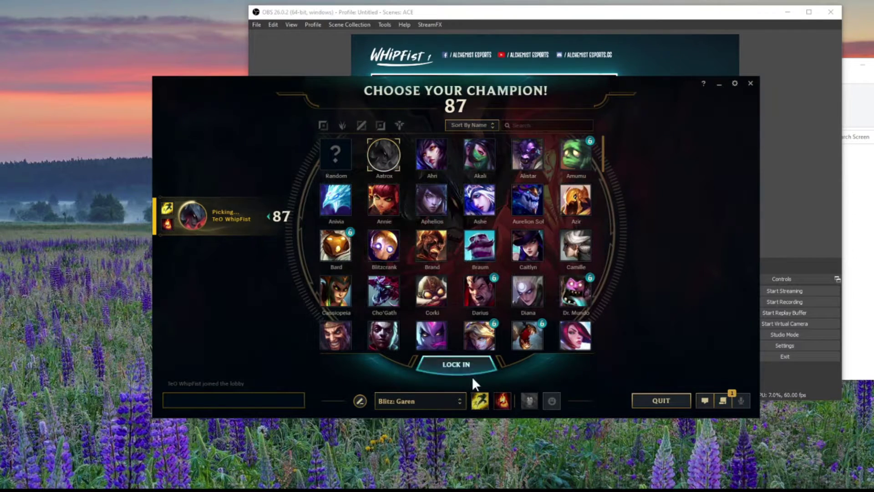
pyautogui.click(456, 366)
# Step: Select the In game scene in OBS, then bring its window back over the loading game and center it
pyautogui.click(550, 10)
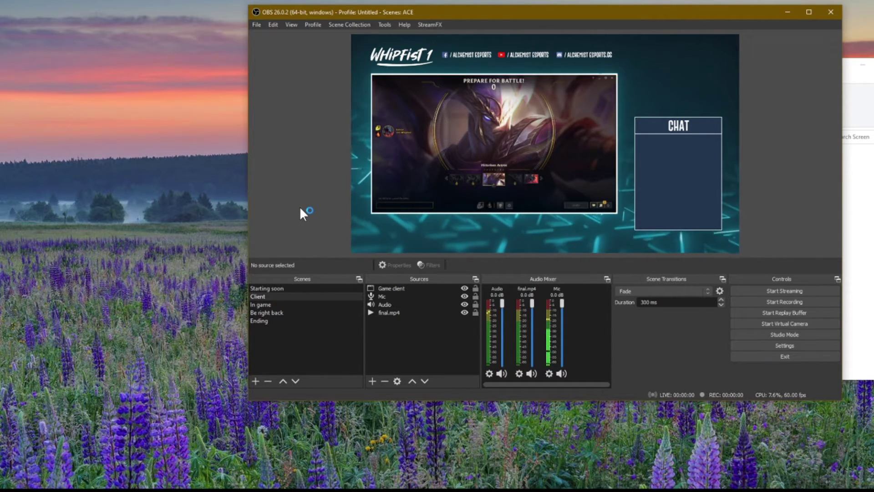
pyautogui.click(260, 304)
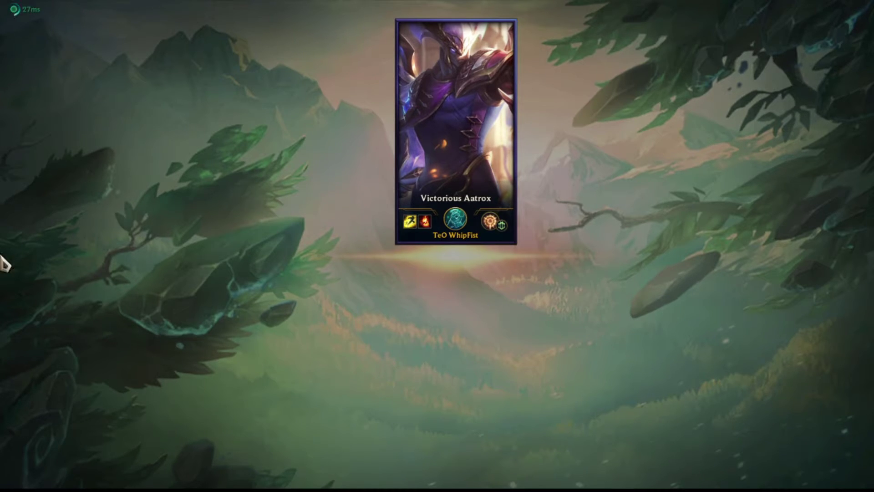
pyautogui.hotkey('alt', 'Tab')
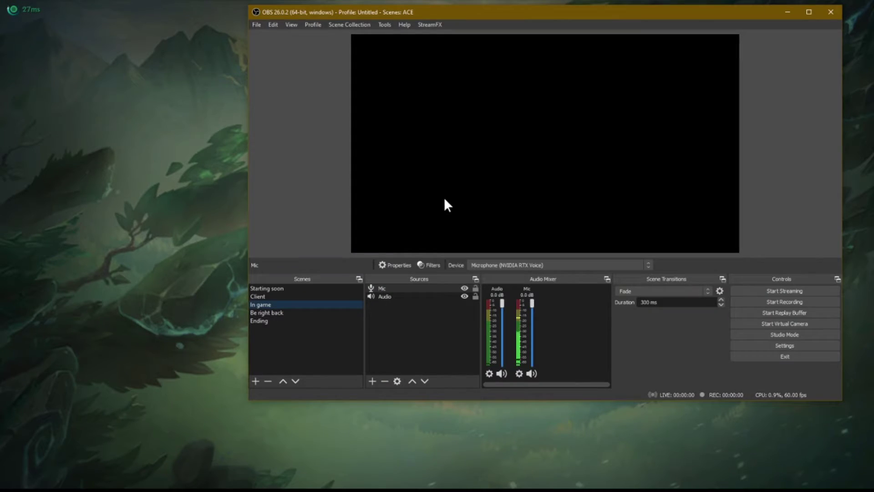
pyautogui.moveTo(445, 8); pyautogui.dragTo(400, 57)
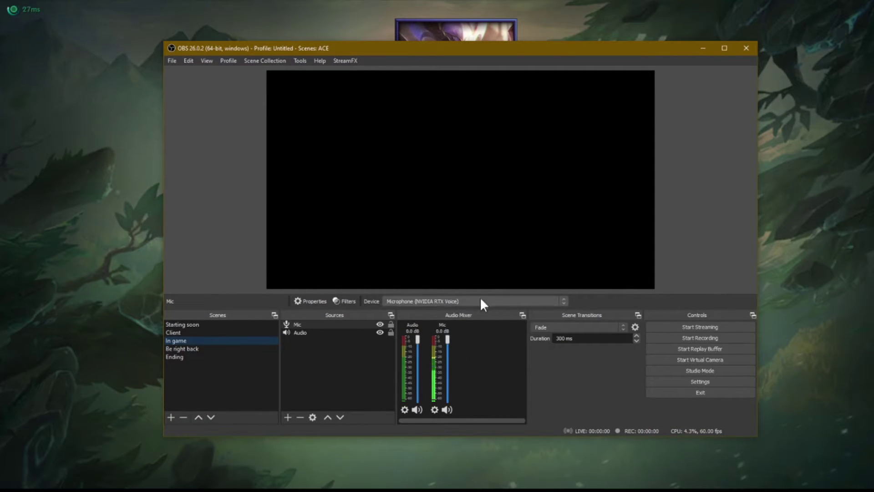
# Step: Add a window capture source named Game to the In game scene, capturing [League of Legends.exe]: League of Legends (TM) Client
pyautogui.click(299, 361)
pyautogui.rightClick(299, 361)
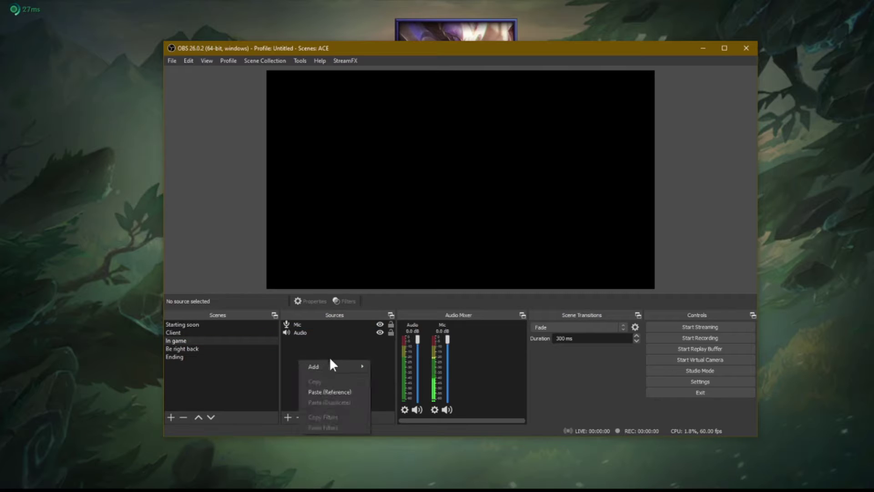
pyautogui.moveTo(325, 367)
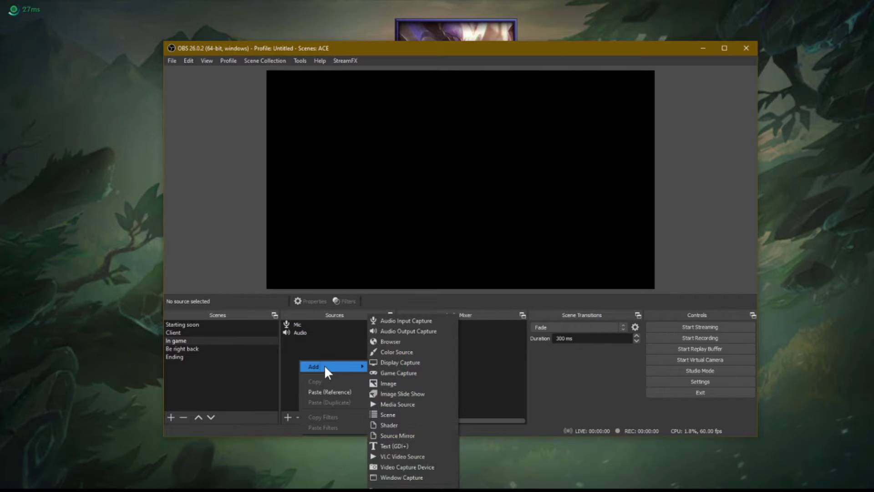
pyautogui.click(401, 477)
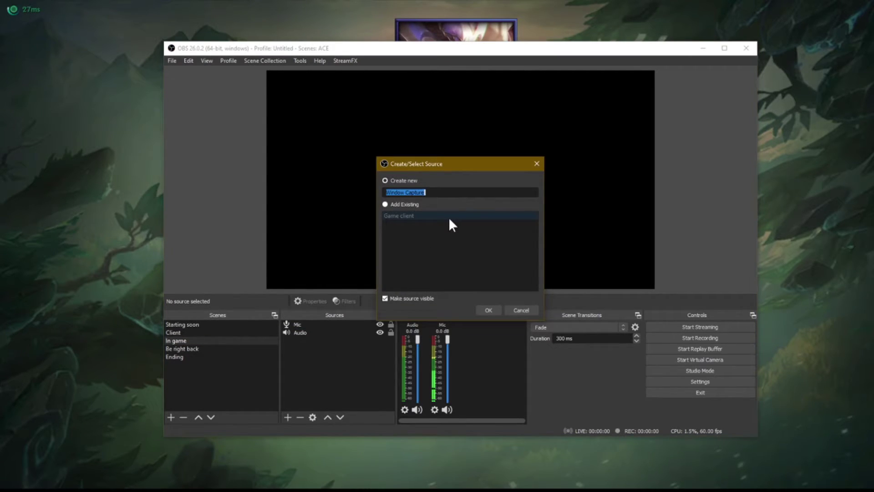
pyautogui.write('Game')
pyautogui.press('Return')
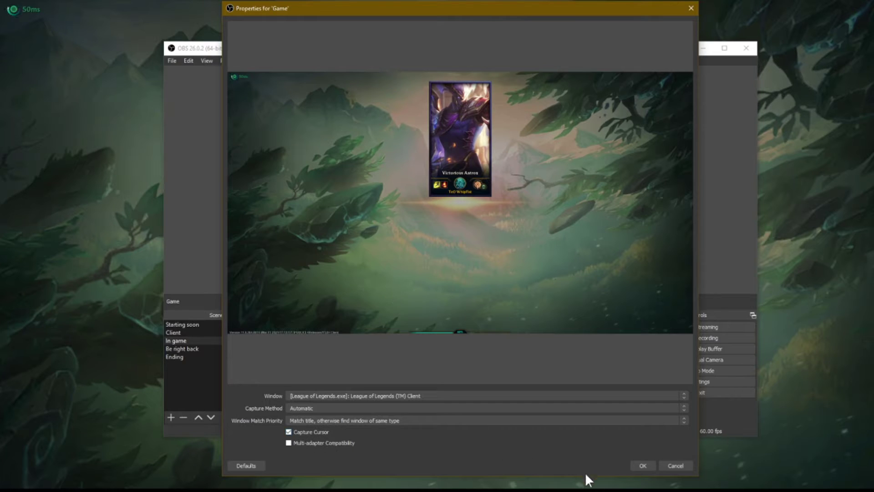
pyautogui.click(637, 464)
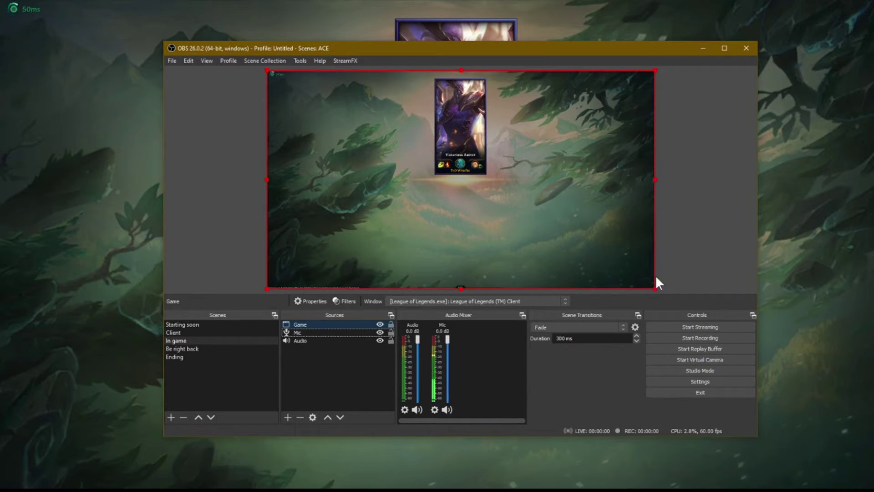
pyautogui.click(665, 266)
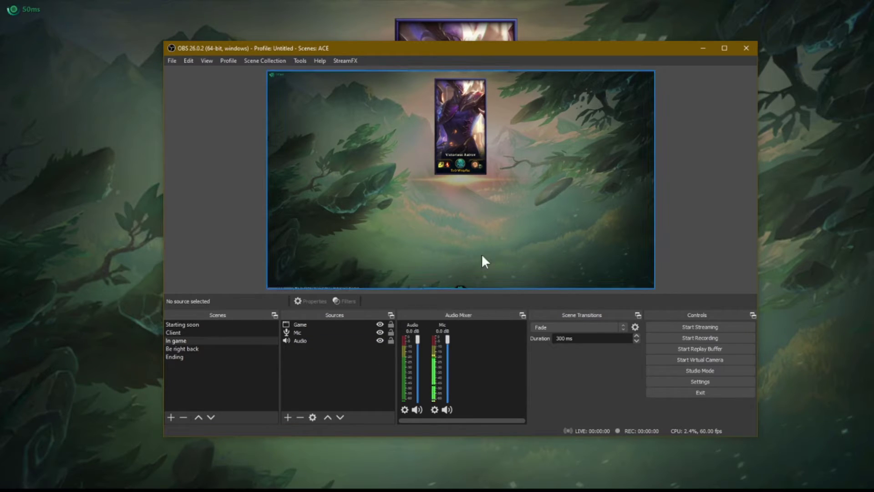
# Step: Switch to File Explorer, open the Webcam folder inside Output, and move the window clear of the OBS sources list
pyautogui.hotkey('alt', 'Tab')
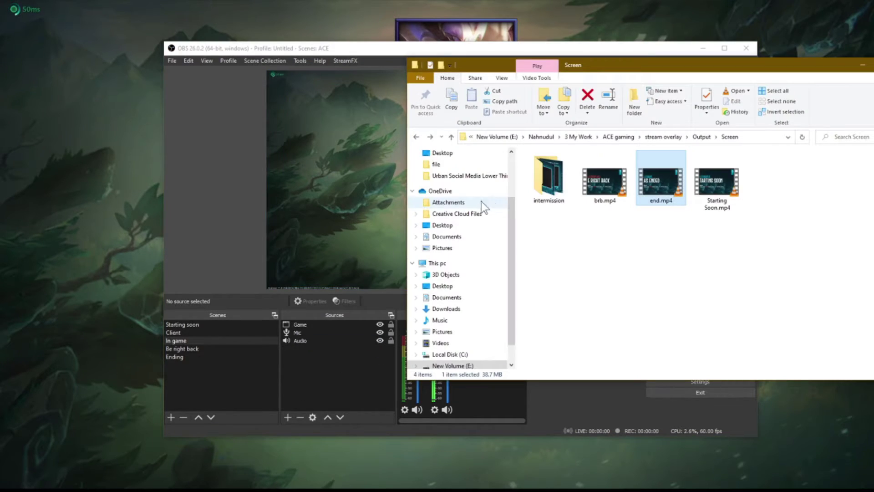
pyautogui.moveTo(679, 75); pyautogui.dragTo(565, 86)
pyautogui.hotkey('alt', 'Up')
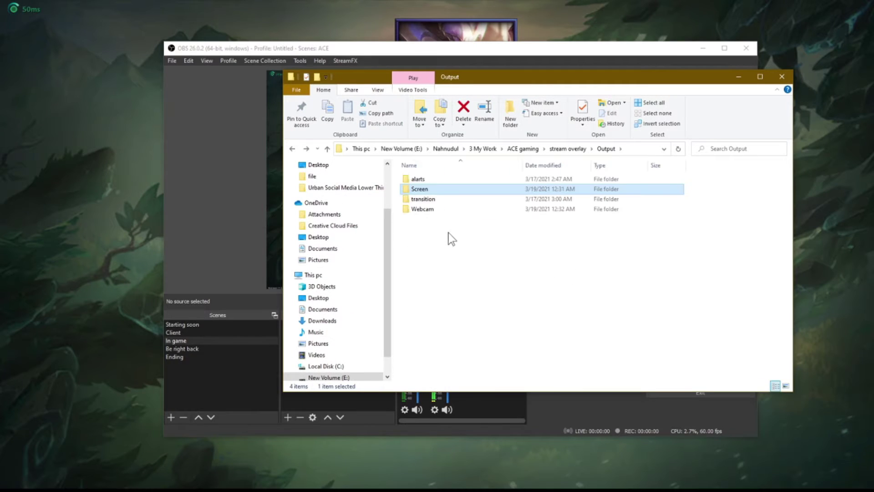
pyautogui.click(432, 214)
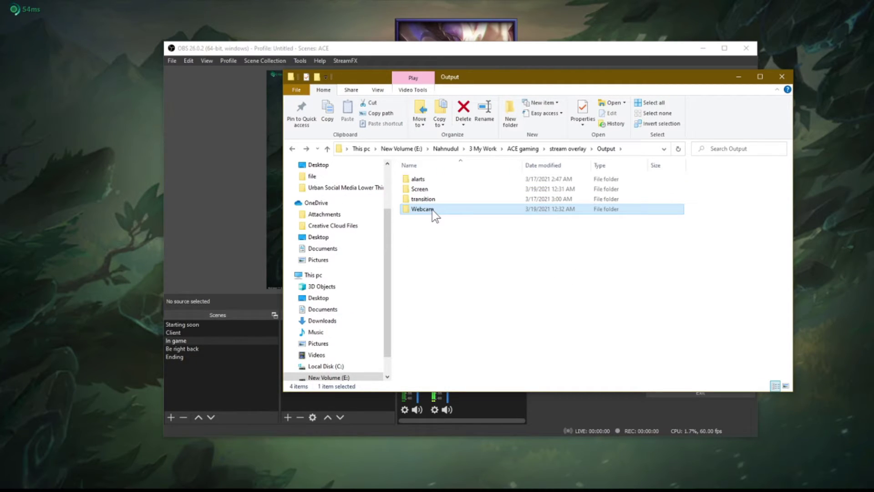
pyautogui.doubleClick(433, 211)
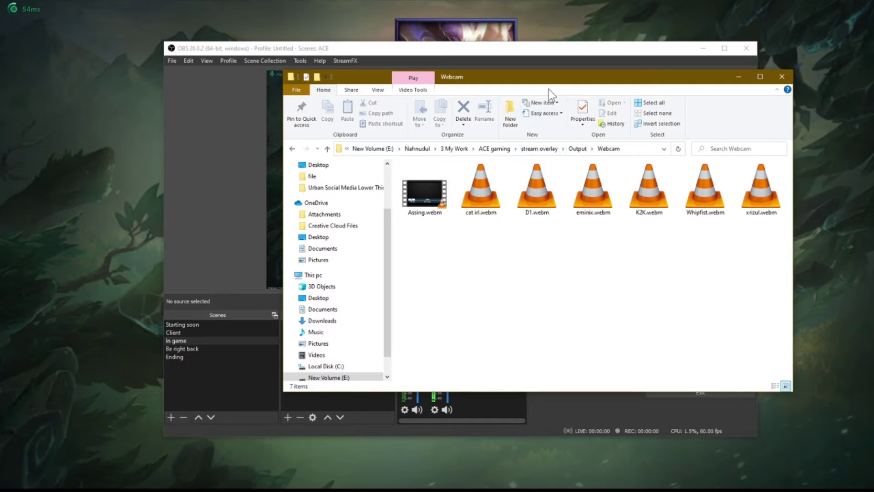
pyautogui.moveTo(548, 90); pyautogui.dragTo(556, 127)
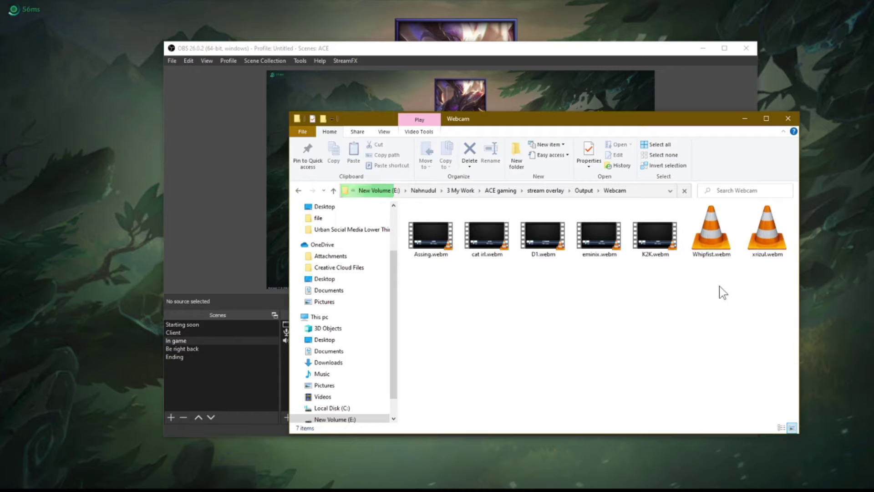
pyautogui.moveTo(633, 117); pyautogui.dragTo(747, 62)
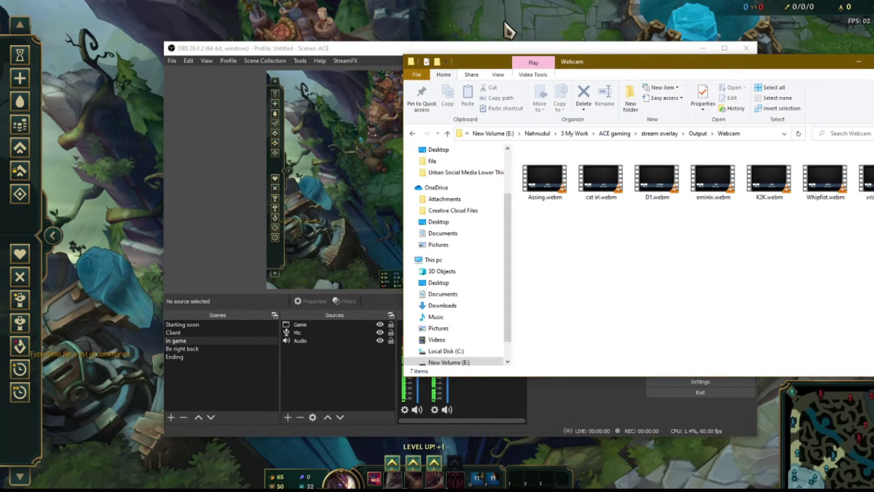
# Step: Switch to the running game and check the resolution and Borderless window mode in its video options
pyautogui.click(595, 14)
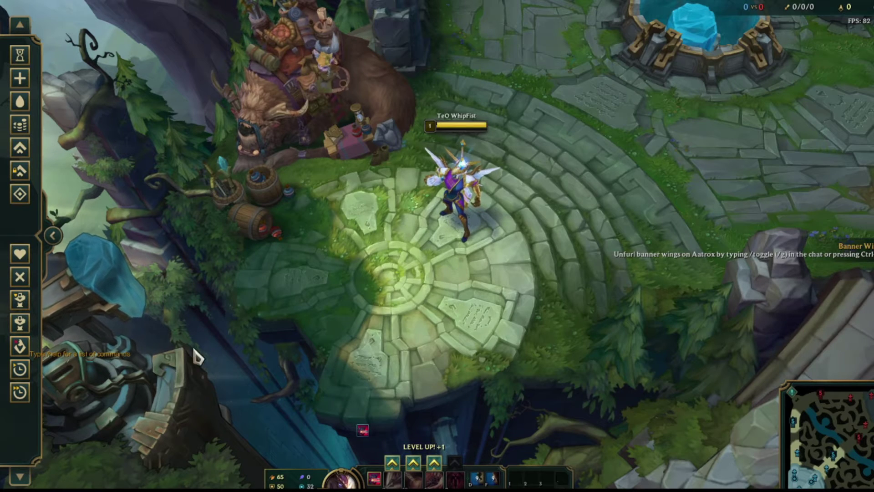
pyautogui.press('Escape')
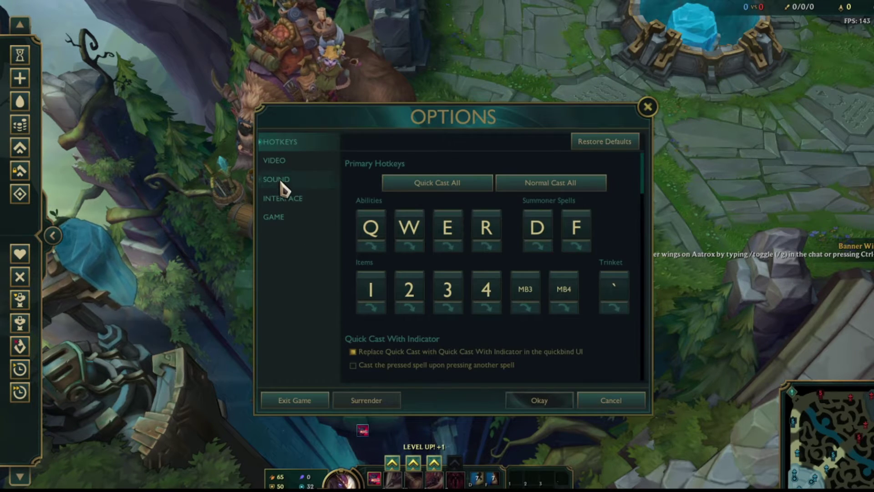
pyautogui.click(278, 162)
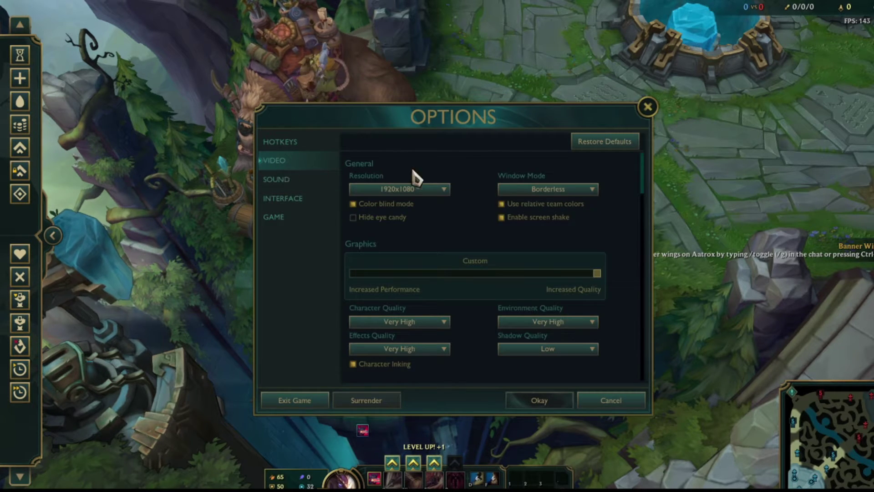
pyautogui.click(555, 190)
pyautogui.click(555, 234)
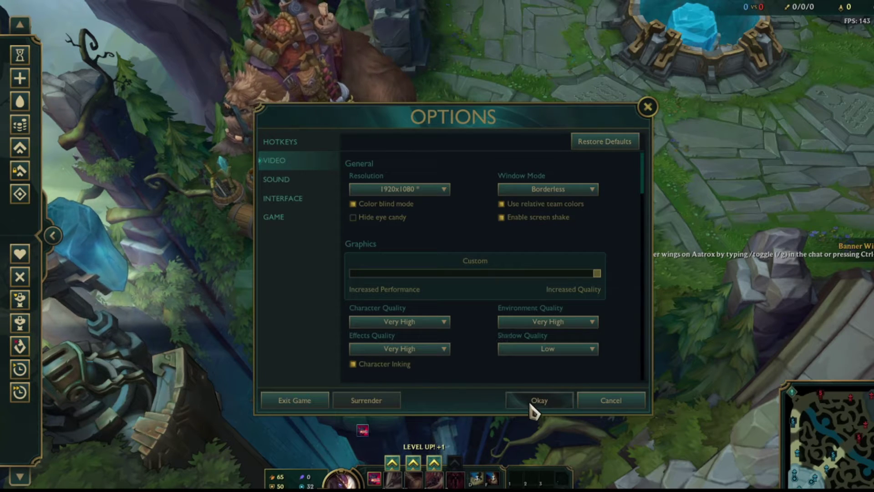
pyautogui.click(648, 111)
pyautogui.press('space')
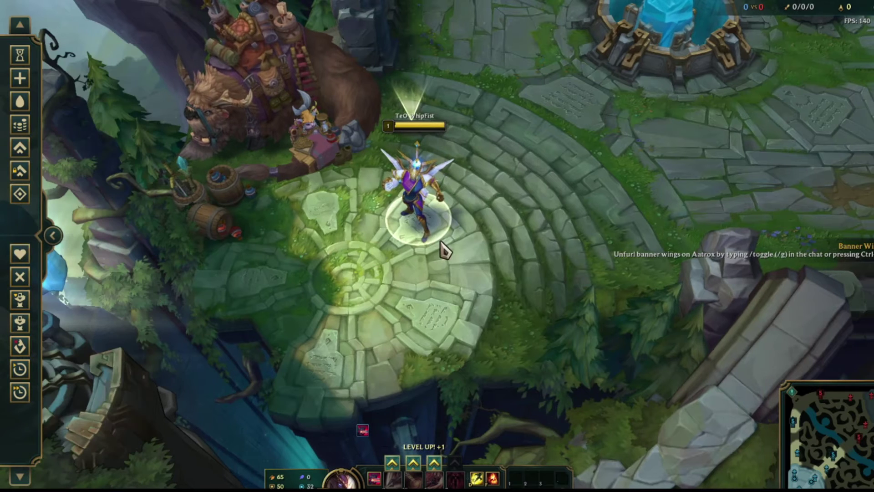
pyautogui.press('Escape')
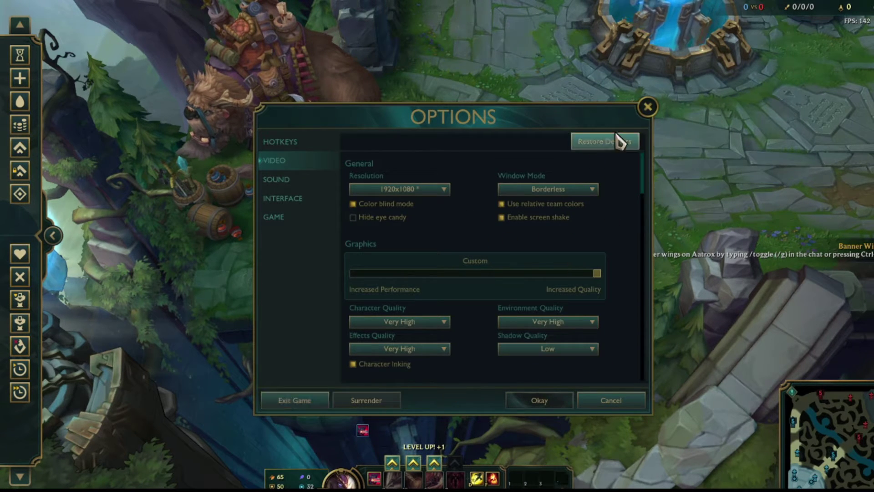
pyautogui.click(648, 108)
# Step: Add Whipfist.webm from the Webcam folder to the In game scene as a media source
pyautogui.hotkey('alt', 'Tab')
pyautogui.press('Tab')
pyautogui.press('Tab')
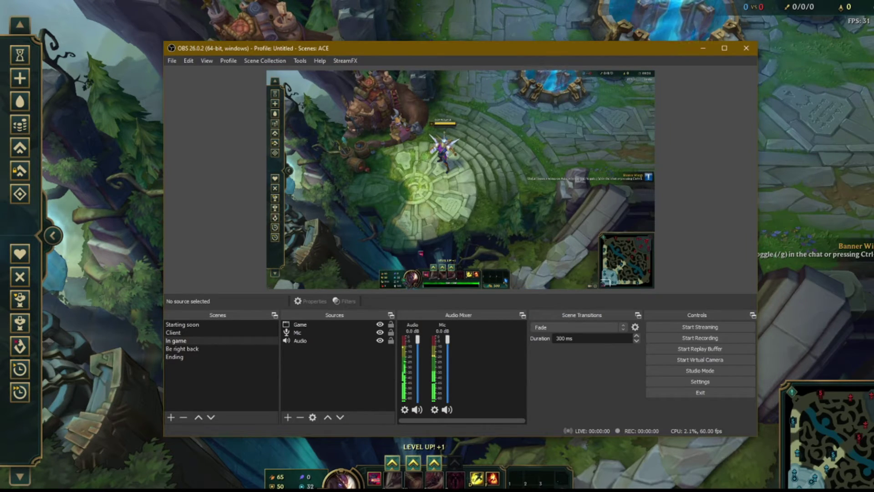
pyautogui.hotkey('alt', 'Tab')
pyautogui.click(831, 173)
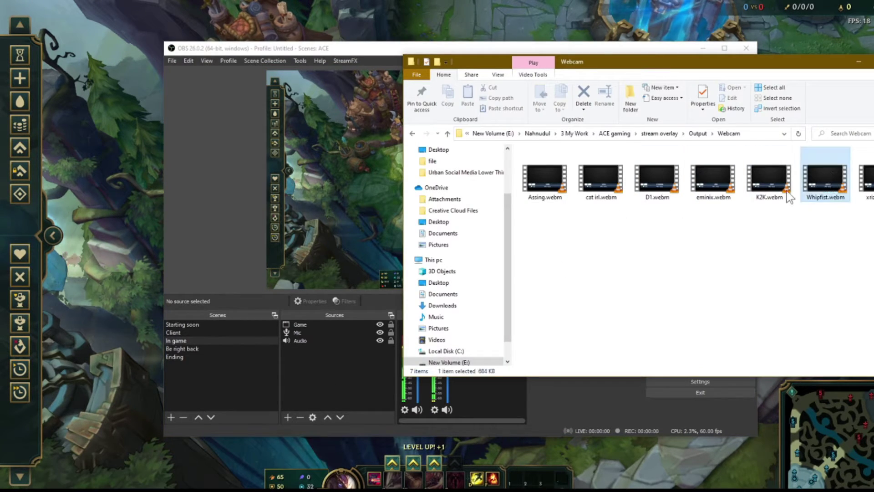
pyautogui.moveTo(815, 182); pyautogui.dragTo(318, 350)
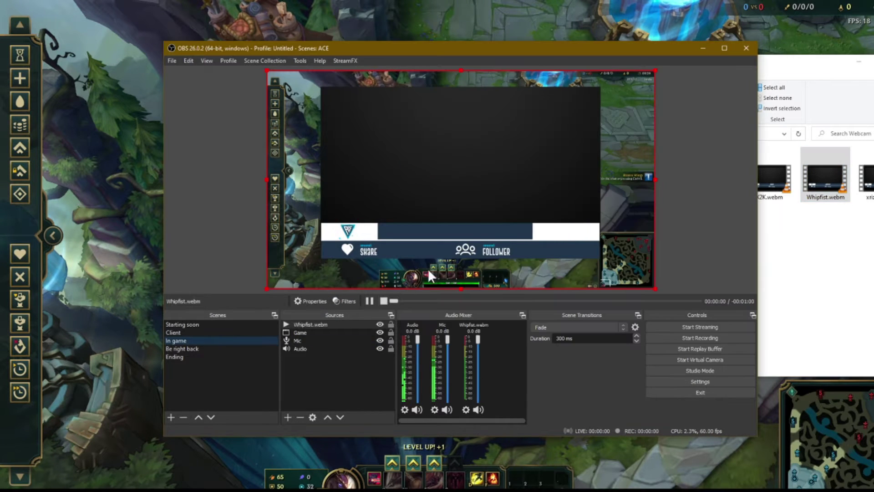
# Step: Scale down the Whipfist.webm overlay and place it along the lower edge of the scene, directly beside the minimap
pyautogui.moveTo(267, 71); pyautogui.dragTo(540, 224)
pyautogui.moveTo(613, 260); pyautogui.dragTo(573, 269)
pyautogui.moveTo(499, 232); pyautogui.dragTo(495, 229)
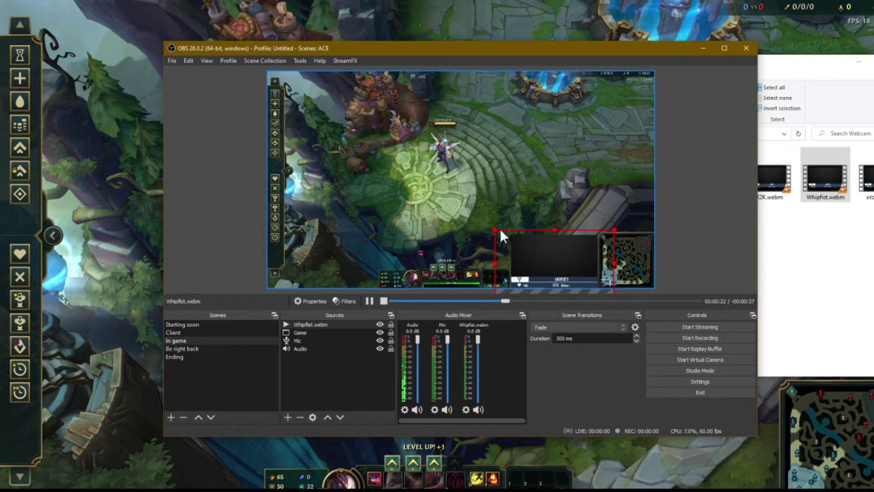
pyautogui.click(683, 165)
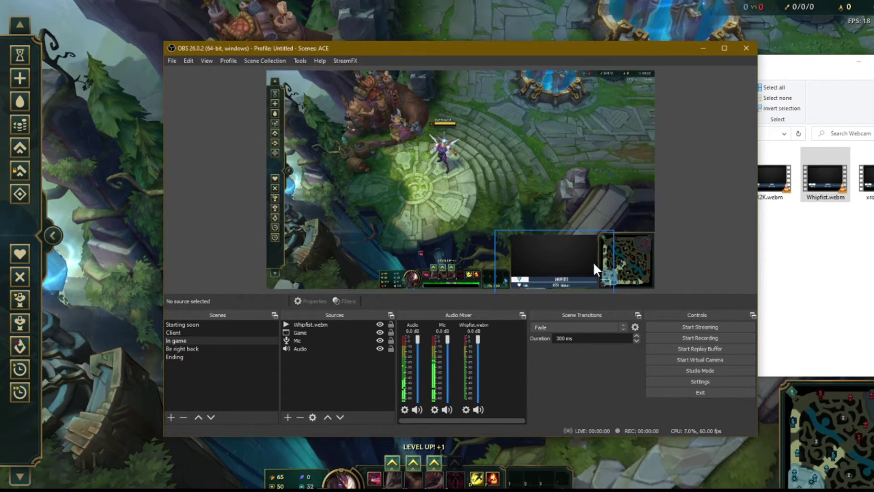
# Step: Crop the empty margins off the Whipfist.webm overlay's lower, right and left sides and place it back beside the minimap
pyautogui.click(569, 259)
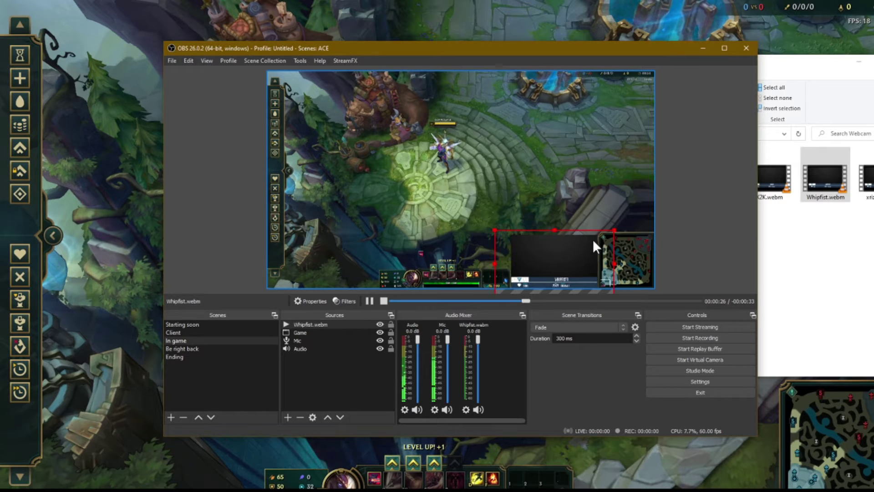
pyautogui.moveTo(563, 259); pyautogui.dragTo(565, 218)
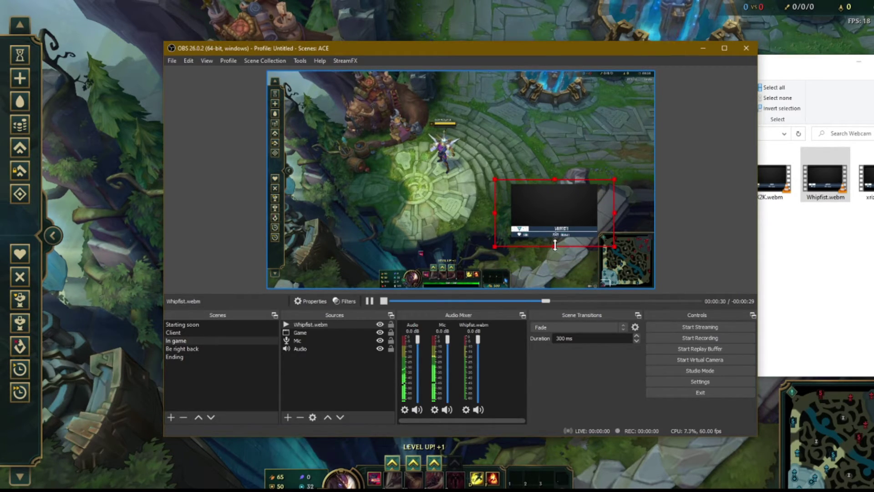
pyautogui.moveTo(555, 246); pyautogui.dragTo(555, 244)
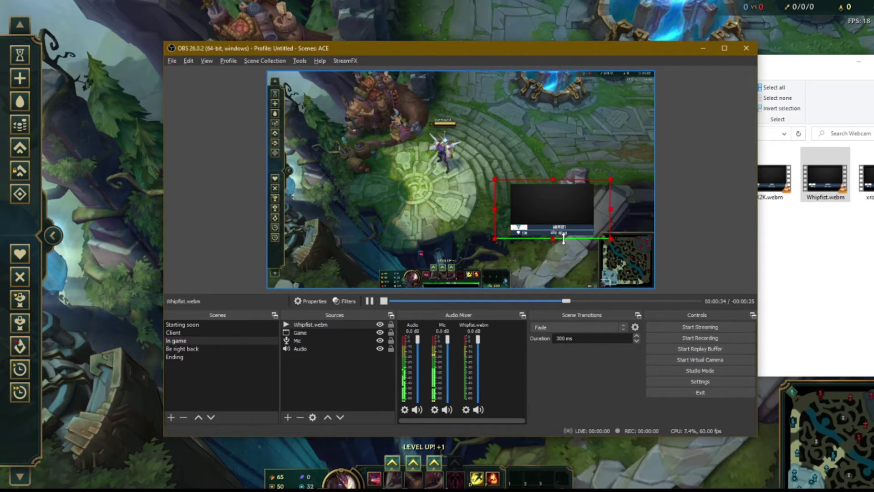
pyautogui.moveTo(569, 237); pyautogui.dragTo(581, 236)
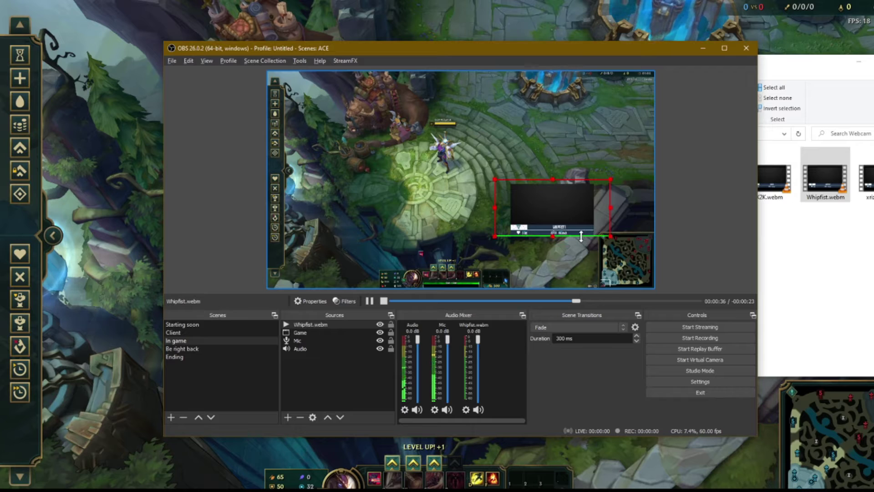
pyautogui.moveTo(610, 207); pyautogui.dragTo(596, 214)
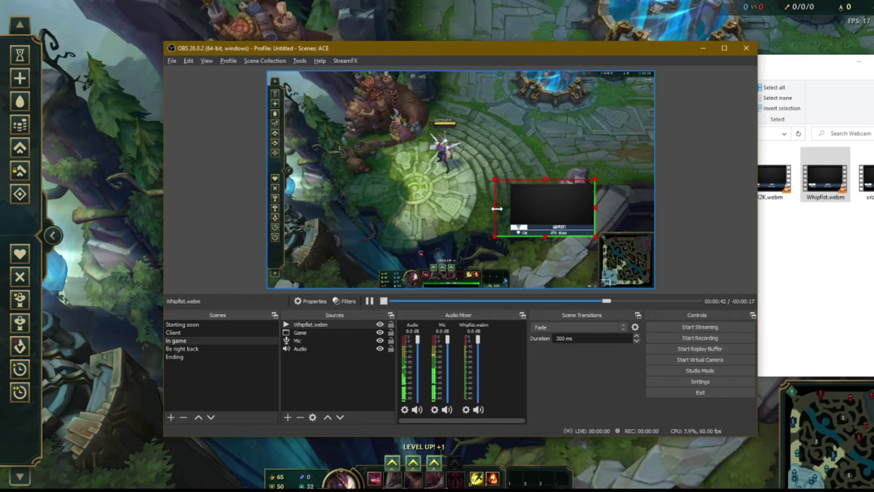
pyautogui.moveTo(495, 208); pyautogui.dragTo(559, 261)
pyautogui.click(673, 257)
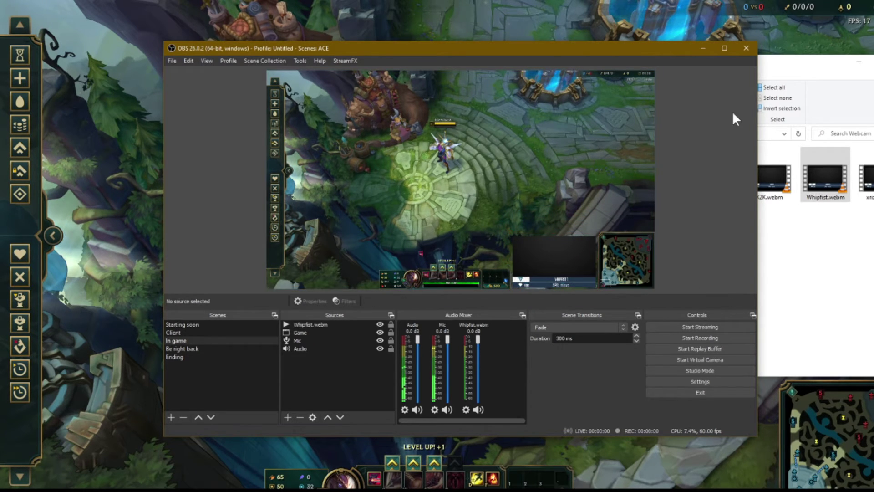
# Step: Maximize the OBS window and nudge the Whipfist.webm overlay slightly down and right against the minimap frame
pyautogui.click(725, 48)
pyautogui.click(632, 297)
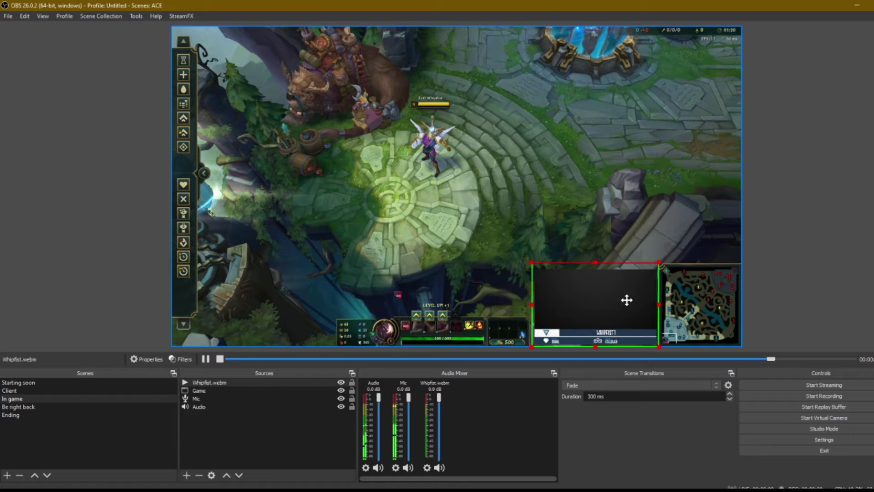
pyautogui.moveTo(626, 300); pyautogui.dragTo(627, 299)
pyautogui.press('Down')
pyautogui.press('Down')
pyautogui.press('Down')
pyautogui.press('Down')
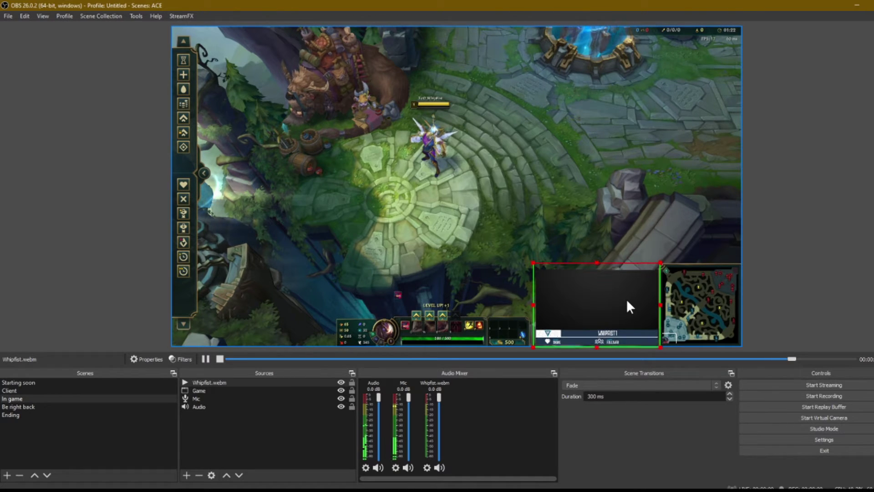
pyautogui.press('Right')
pyautogui.press('Right')
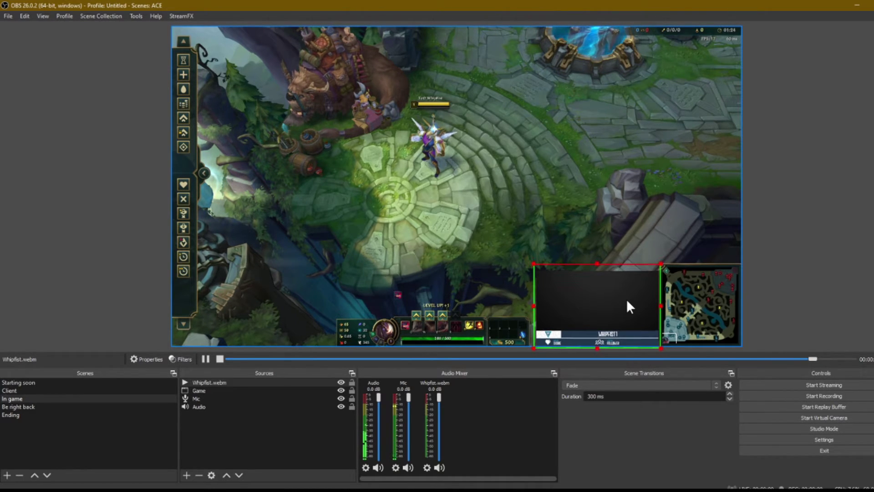
pyautogui.press('Right')
pyautogui.press('Right')
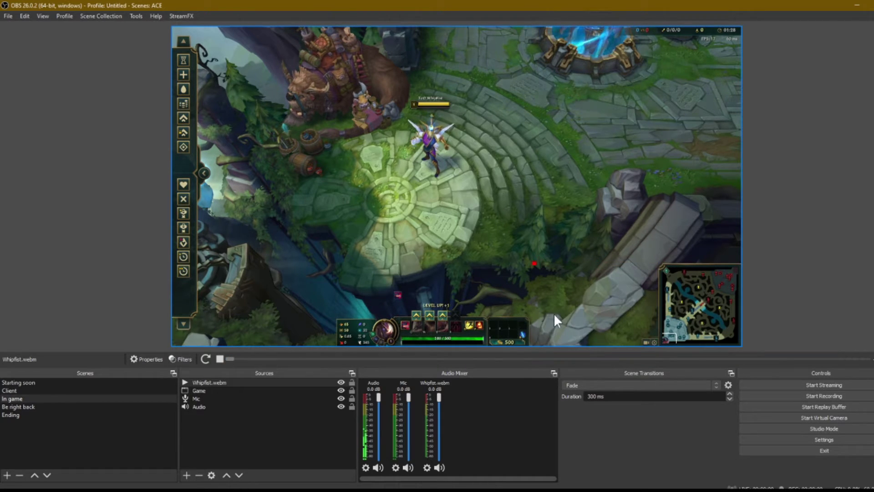
# Step: Restart the Whipfist.webm clip by confirming its source properties, and enlarge the overlay slightly toward the item slots
pyautogui.doubleClick(237, 382)
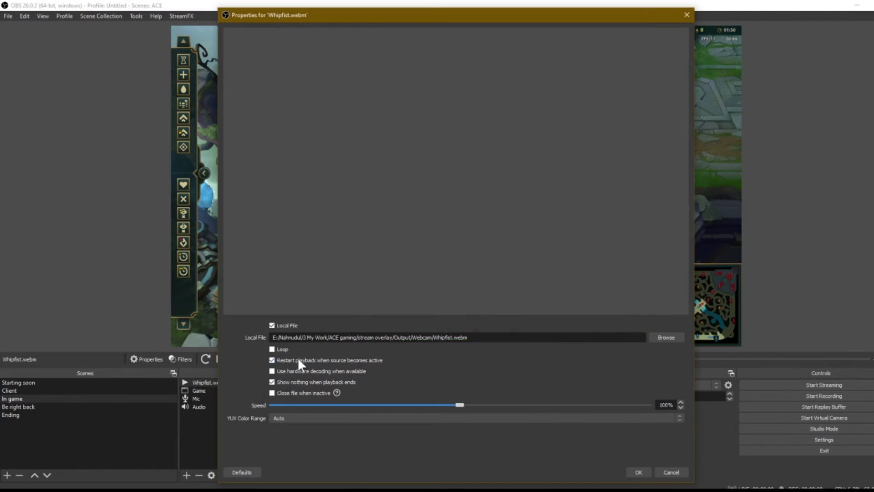
pyautogui.click(630, 472)
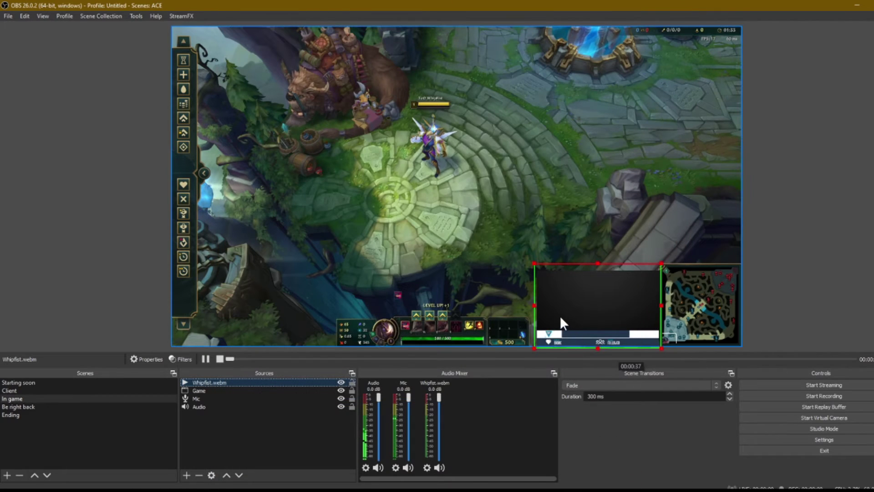
pyautogui.moveTo(536, 306); pyautogui.dragTo(528, 306)
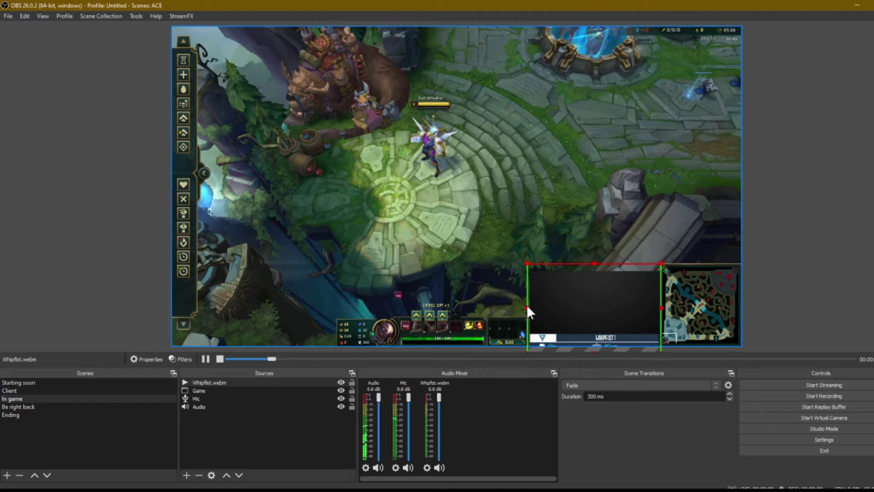
pyautogui.moveTo(527, 306); pyautogui.dragTo(530, 306)
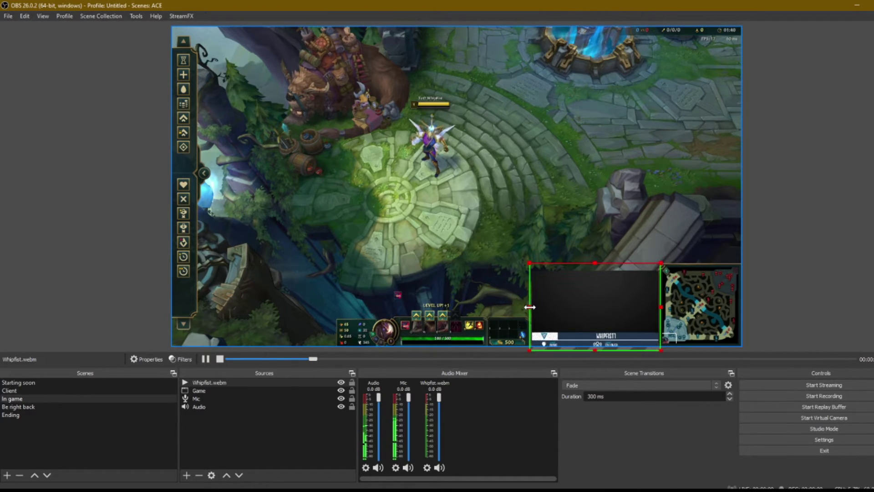
# Step: Nudge the enlarged overlay upward in small increments toward the scene's lower edge, and deselect it
pyautogui.press('Up')
pyautogui.press('Up')
pyautogui.press('Up')
pyautogui.press('Up')
pyautogui.press('Up')
pyautogui.press('Up')
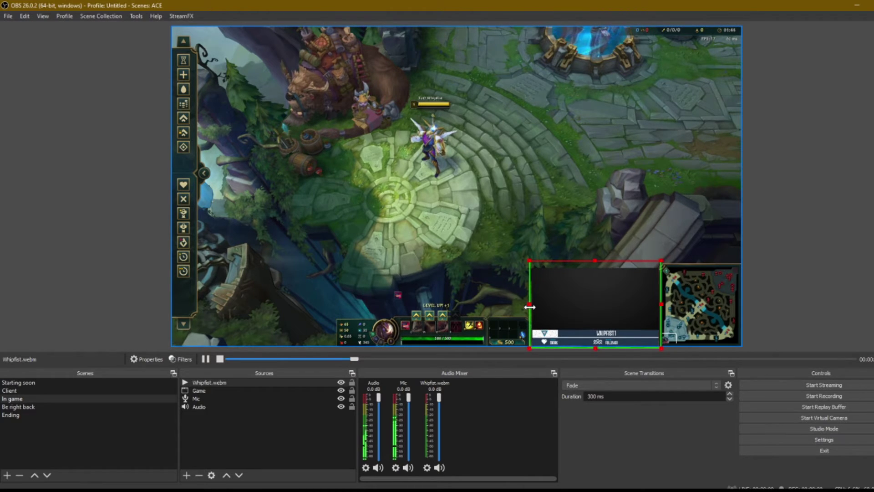
pyautogui.click(796, 247)
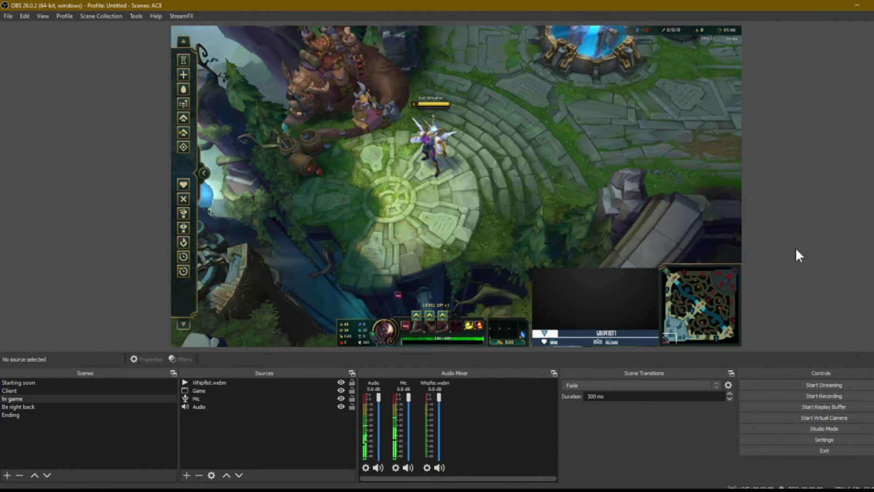
# Step: Fine-tune the overlay's vertical position against the scene's lower edge, deselecting it repeatedly to check the fit
pyautogui.click(625, 305)
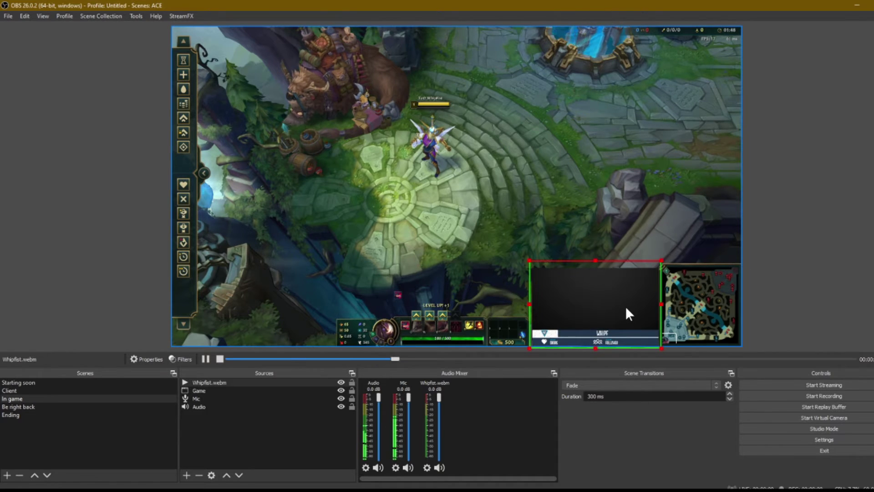
pyautogui.click(796, 248)
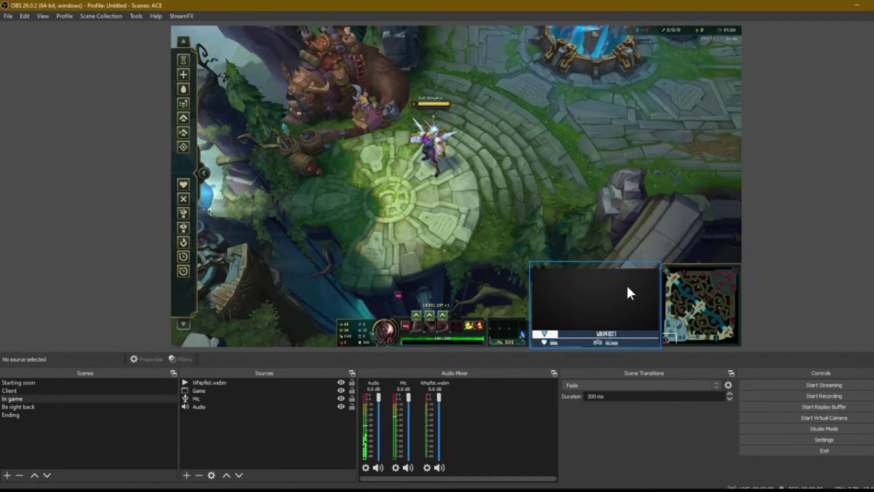
pyautogui.click(621, 305)
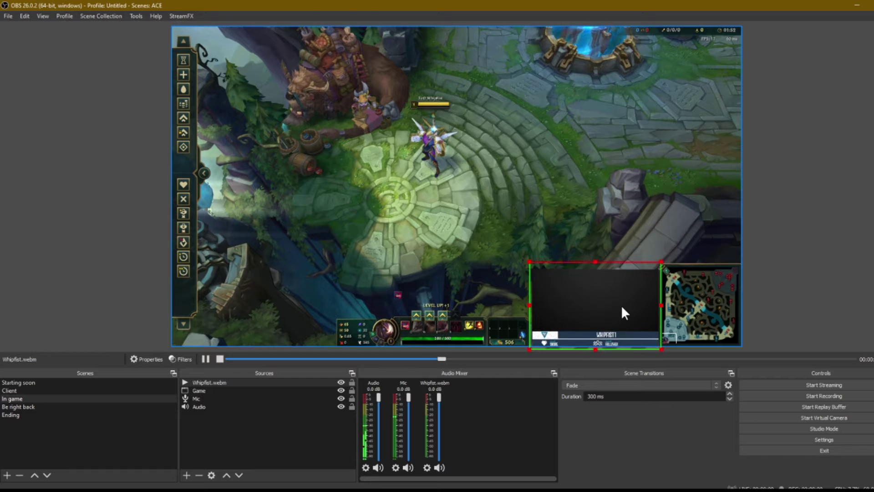
pyautogui.click(765, 253)
pyautogui.click(607, 285)
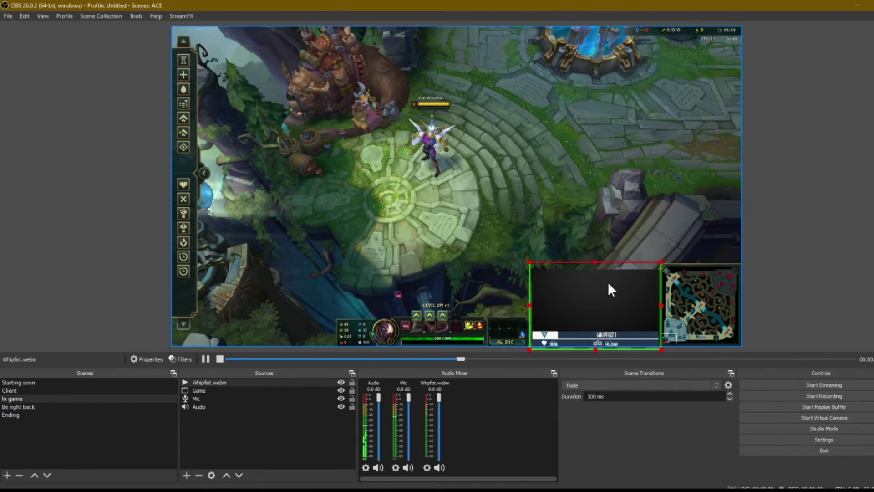
pyautogui.click(797, 293)
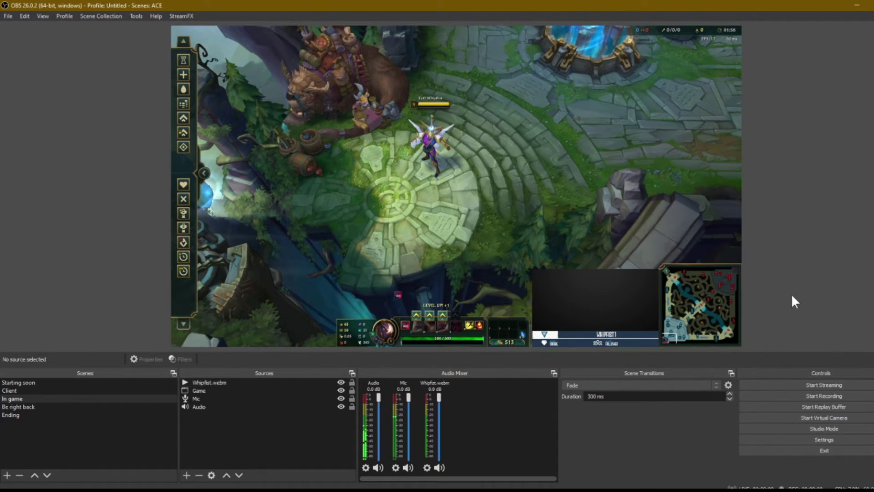
pyautogui.click(630, 285)
pyautogui.click(778, 222)
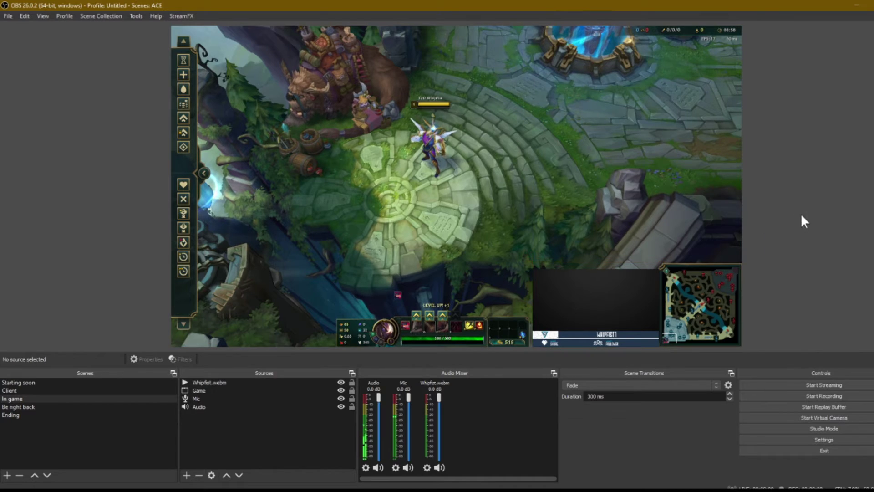
pyautogui.click(630, 288)
pyautogui.click(804, 278)
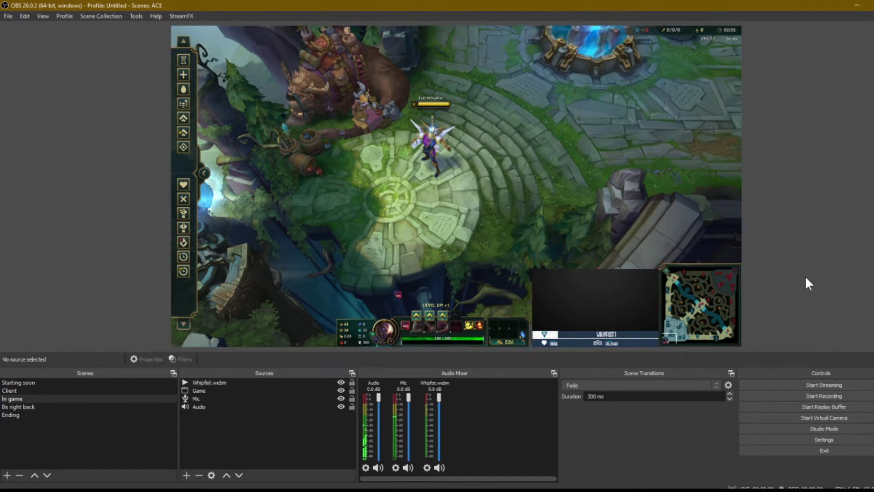
# Step: Crop the overlay's lower edge slightly and adjust its position so it fits flush between the scene edge and the minimap
pyautogui.click(606, 312)
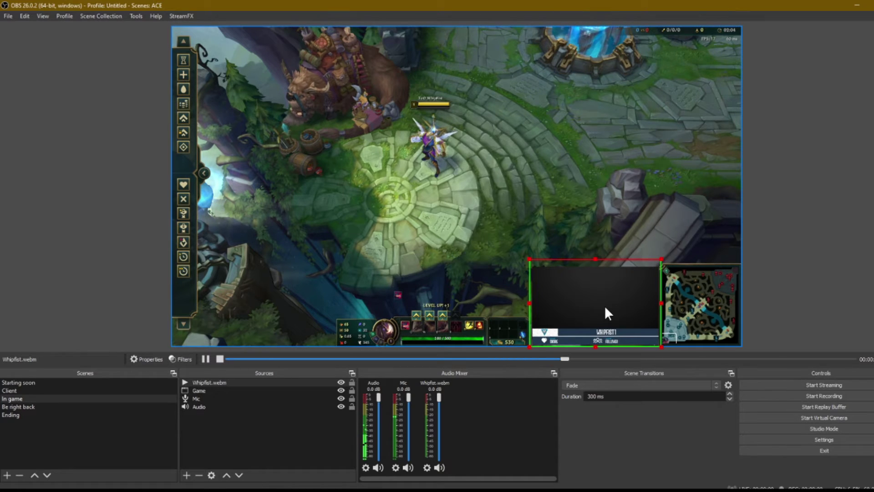
pyautogui.click(604, 311)
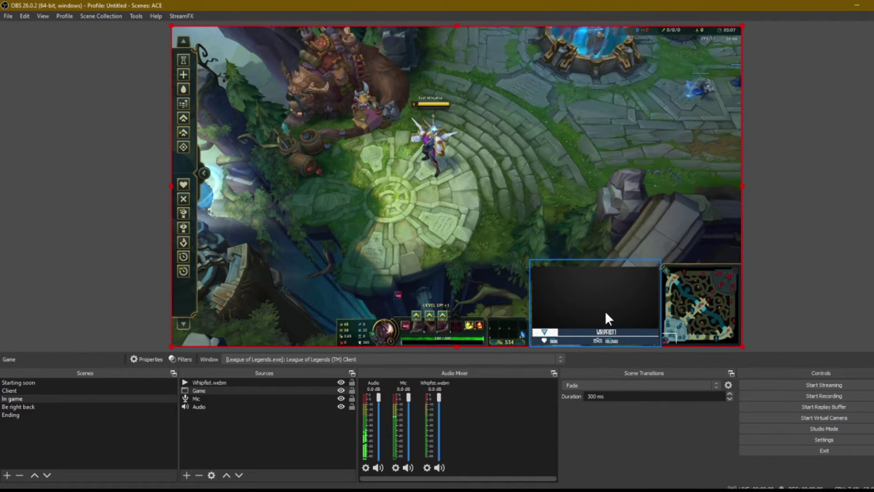
pyautogui.click(605, 311)
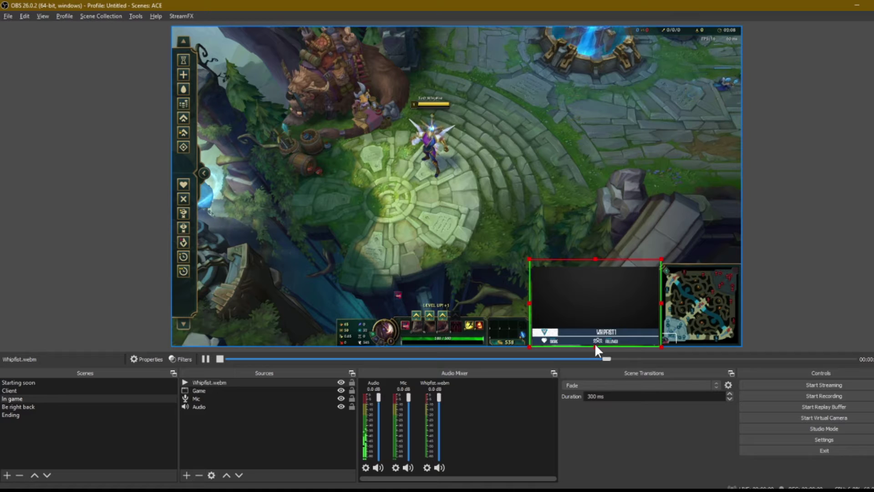
pyautogui.moveTo(595, 346); pyautogui.dragTo(600, 335)
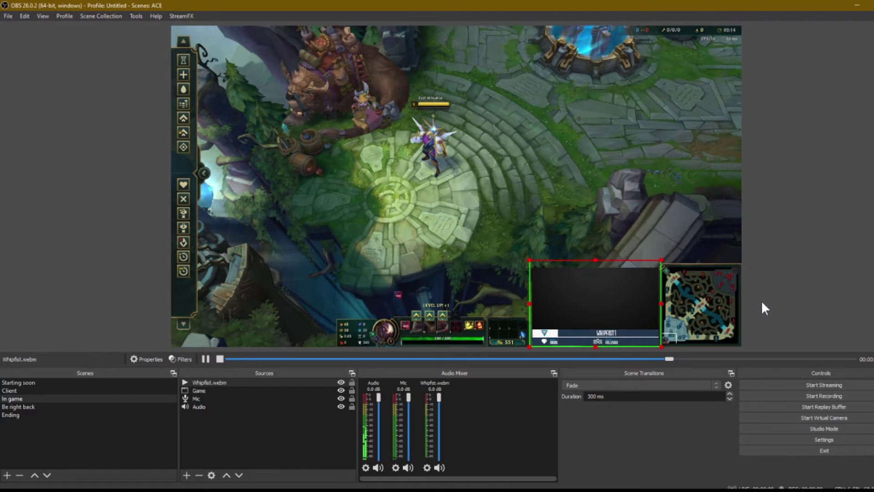
pyautogui.click(715, 220)
pyautogui.click(641, 272)
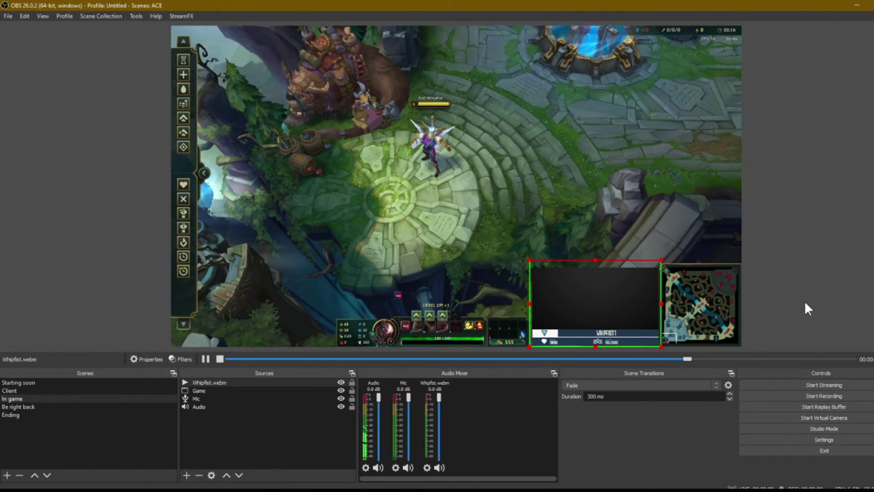
pyautogui.click(816, 249)
pyautogui.click(644, 296)
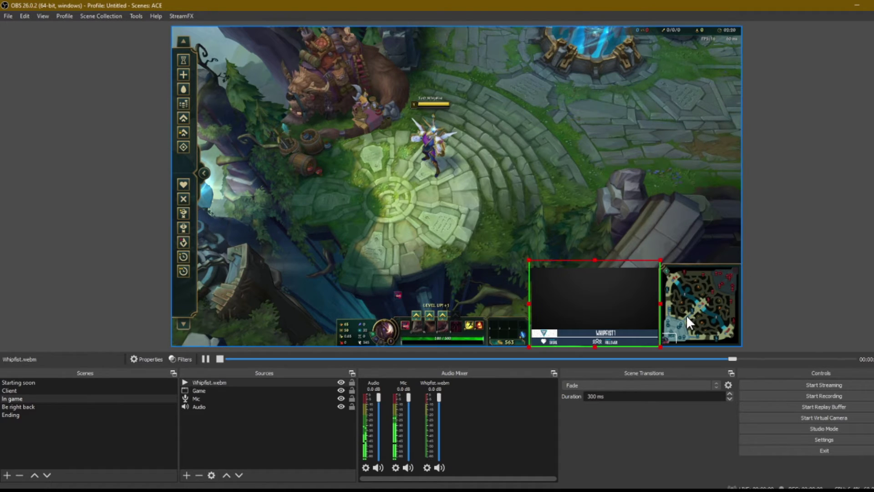
pyautogui.click(794, 253)
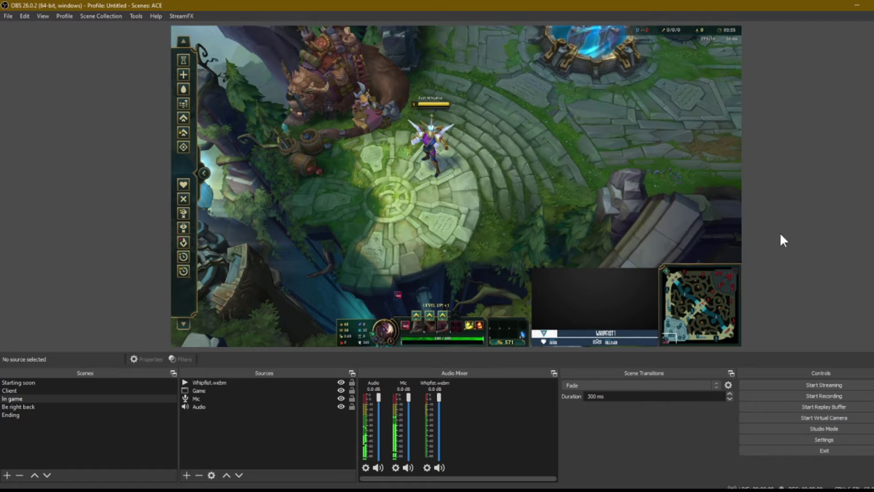
# Step: Copy the Whipfist.webm source from the In game scene and switch to the Client scene
pyautogui.click(209, 382)
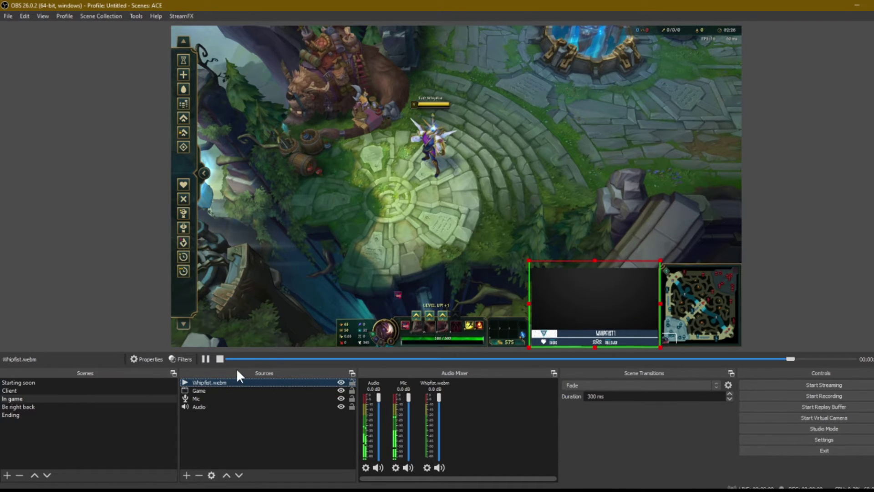
pyautogui.rightClick(236, 383)
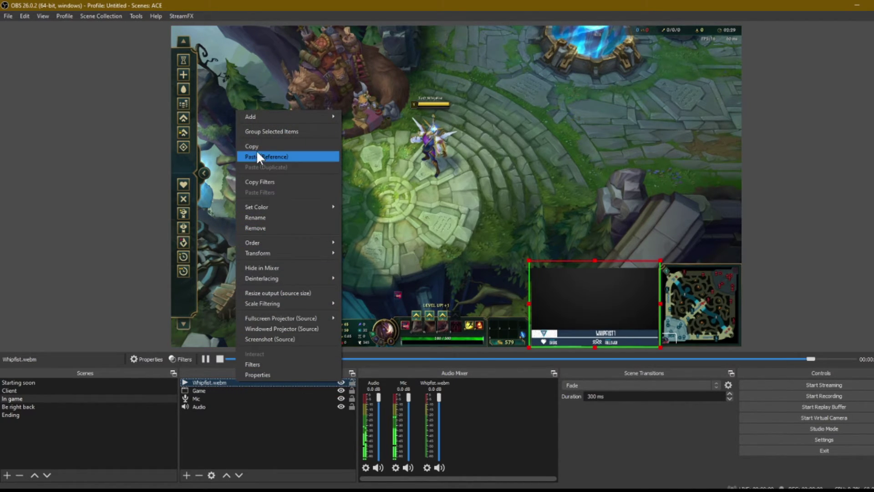
pyautogui.click(218, 192)
pyautogui.click(9, 390)
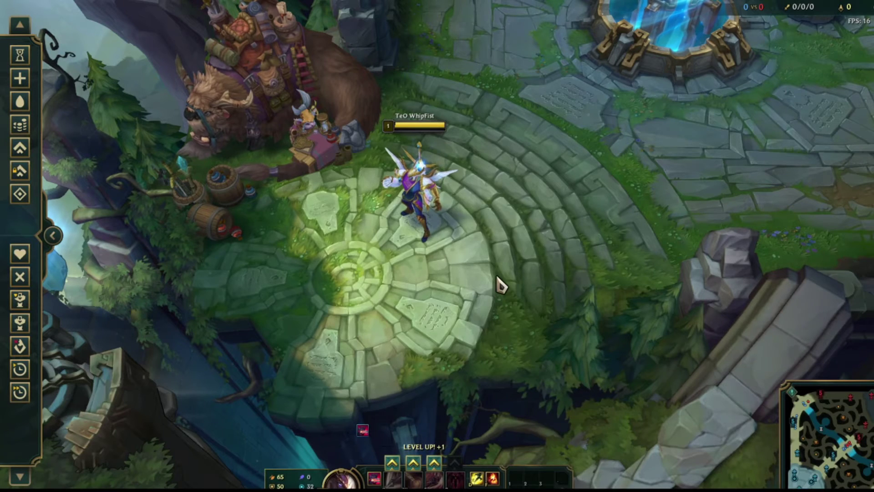
# Step: Exit the running match to return to the League of Legends client window
pyautogui.press('Escape')
pyautogui.click(293, 402)
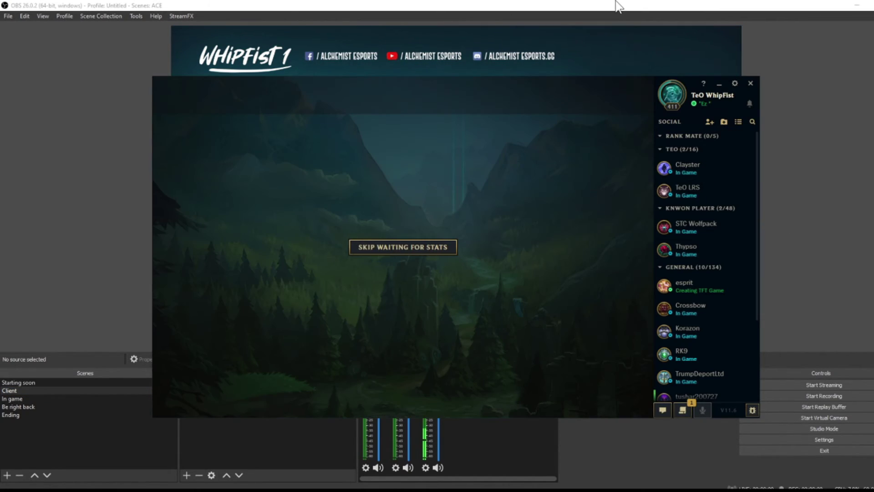
# Step: Paste the copied Whipfist.webm source as a reference into the Client scene and move it above the CHAT box
pyautogui.click(617, 4)
pyautogui.rightClick(279, 419)
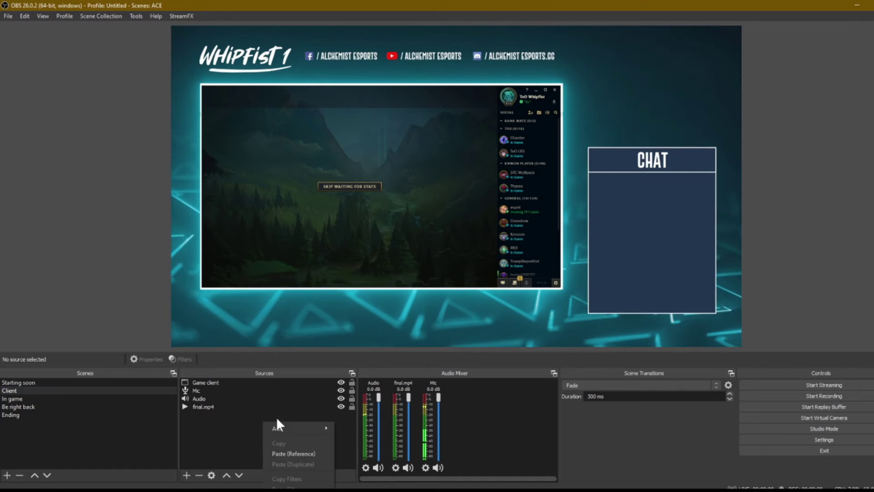
pyautogui.click(297, 454)
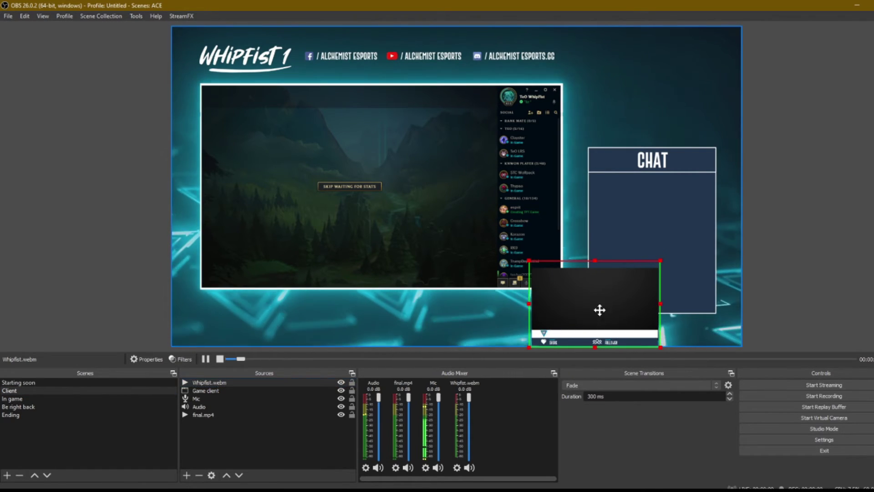
pyautogui.moveTo(599, 308); pyautogui.dragTo(655, 110)
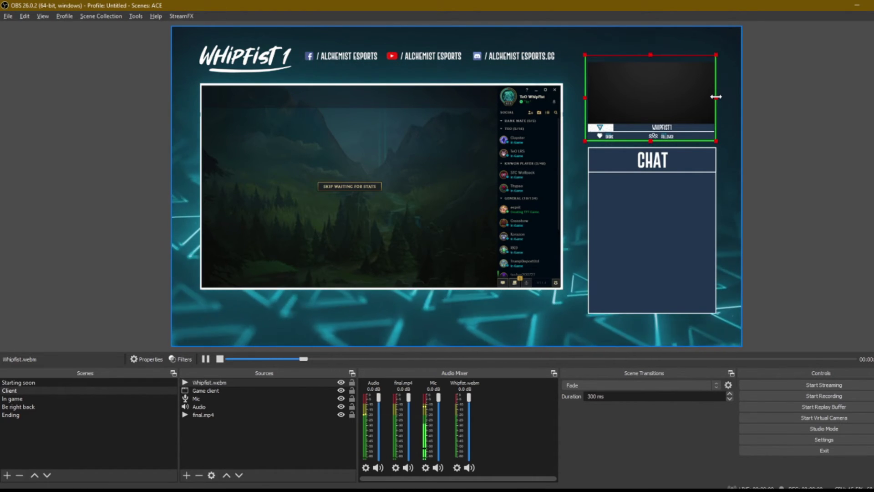
# Step: Fine-tune the webcam overlay's position so it lines up with the CHAT box edges, and deselect it to check the fit
pyautogui.click(845, 132)
pyautogui.click(653, 109)
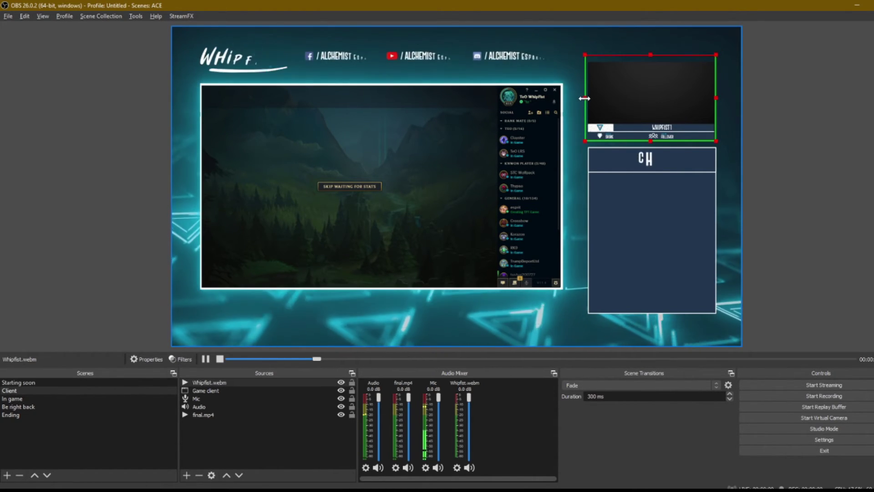
pyautogui.click(675, 106)
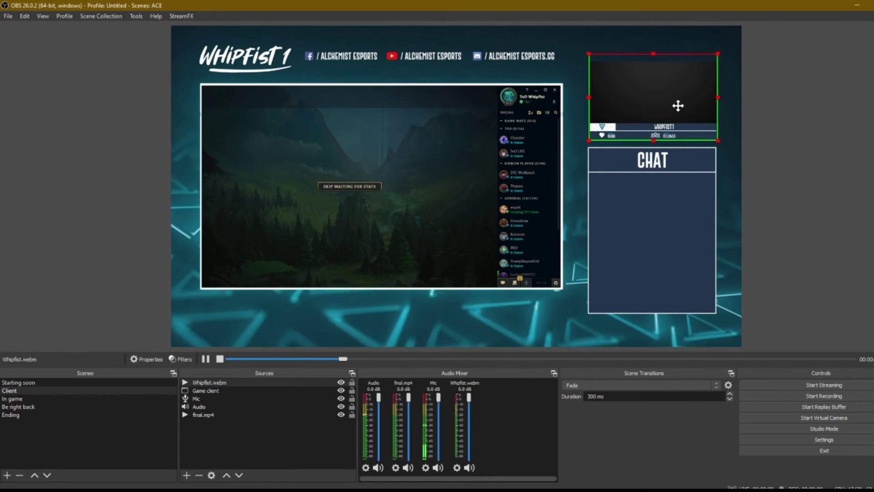
pyautogui.moveTo(676, 106); pyautogui.dragTo(676, 107)
pyautogui.click(819, 131)
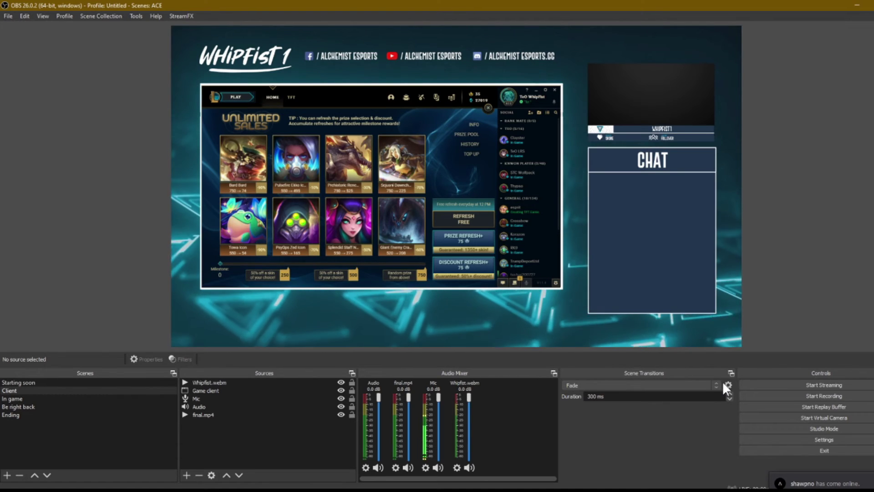
# Step: Switch to File Explorer and go from the Webcam folder to the transition folder inside Output
pyautogui.click(356, 490)
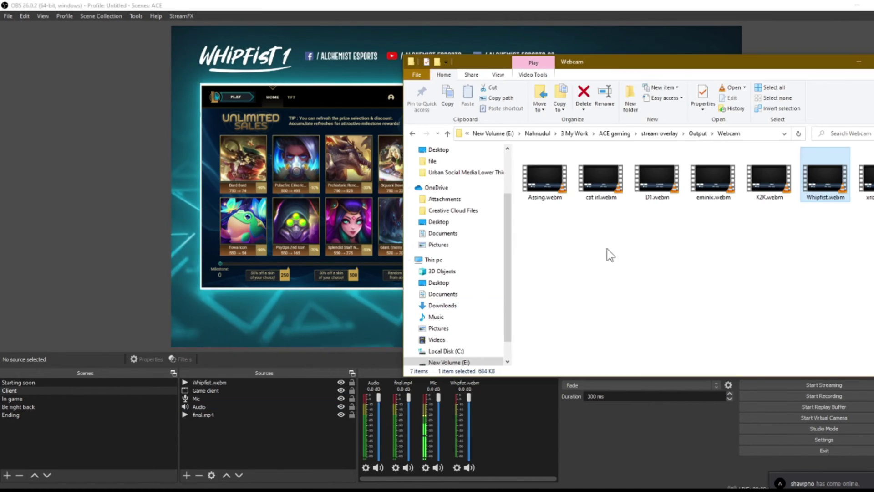
pyautogui.press('BackSpace')
pyautogui.doubleClick(542, 183)
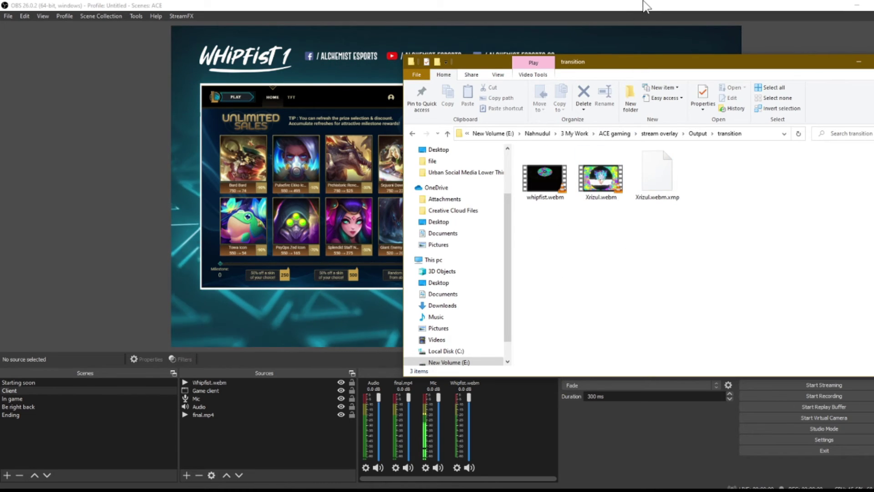
# Step: Return to OBS and add a Stinger scene transition with the default name
pyautogui.click(564, 4)
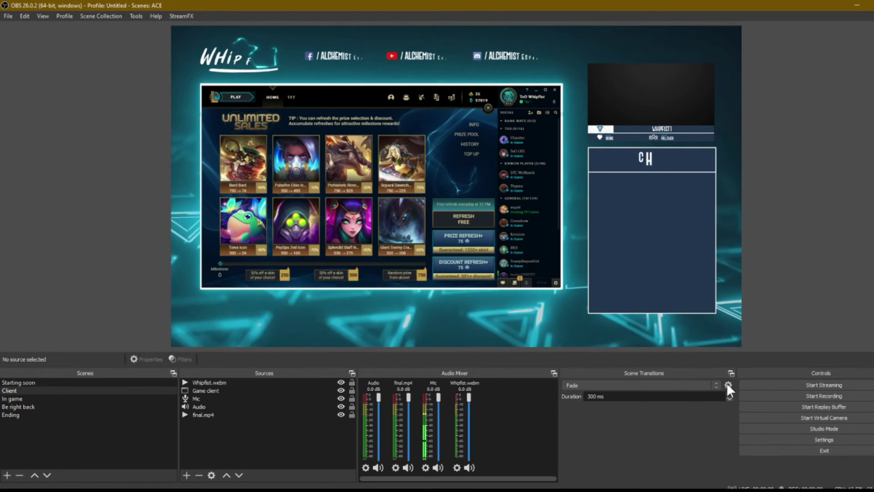
pyautogui.click(707, 381)
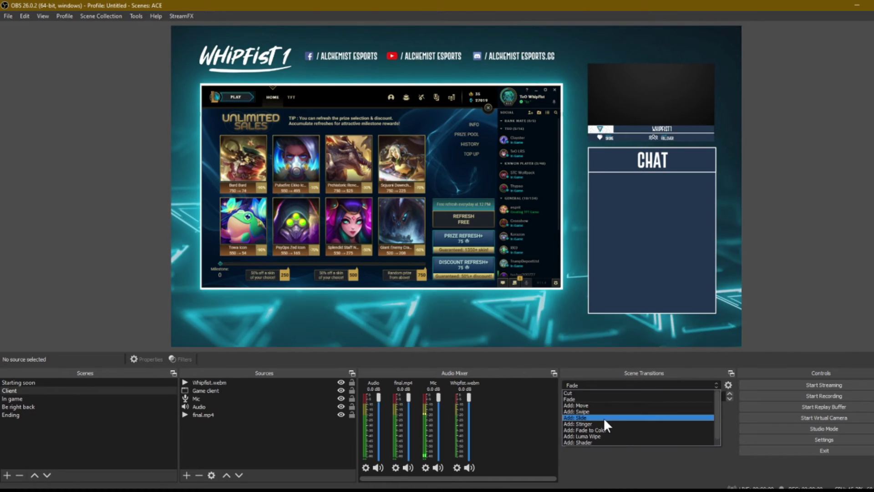
pyautogui.click(587, 423)
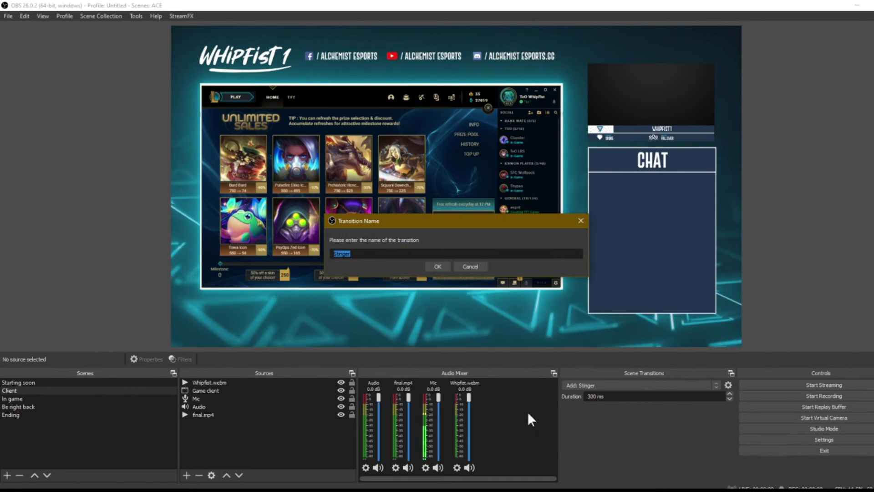
pyautogui.click(436, 266)
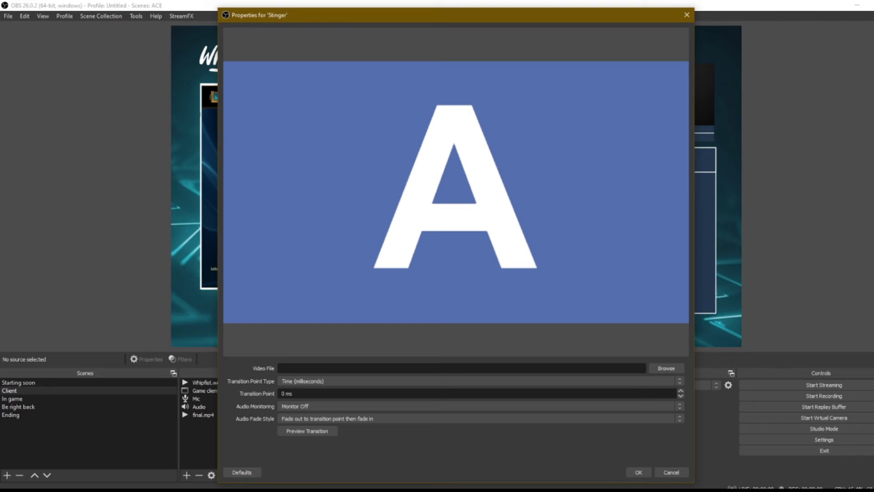
# Step: Switch to File Explorer and copy the full path of the transition folder
pyautogui.hotkey('alt', 'Tab')
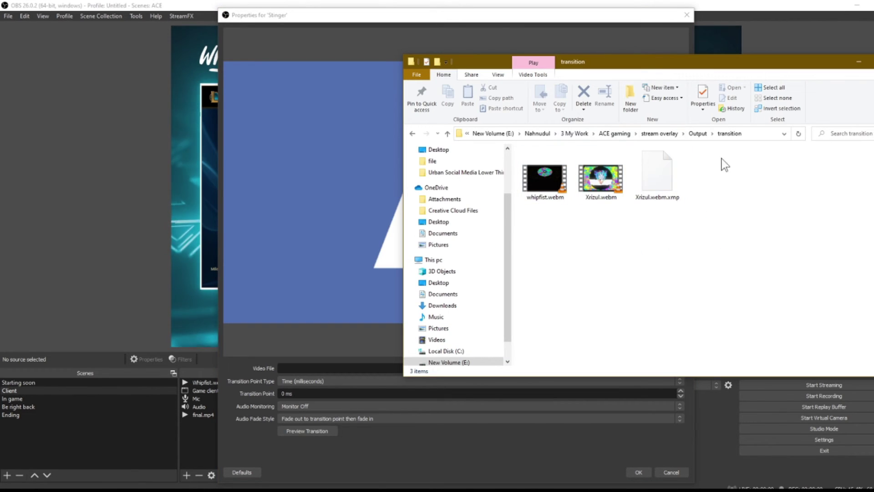
pyautogui.click(755, 134)
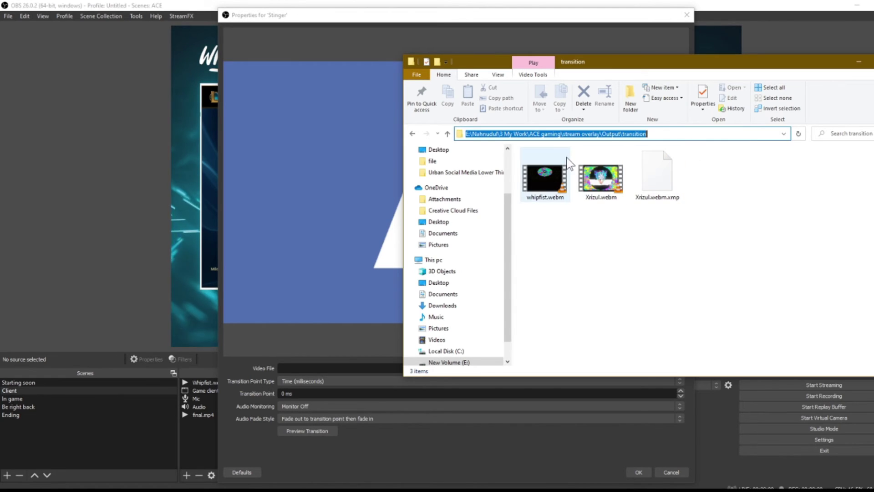
pyautogui.rightClick(535, 136)
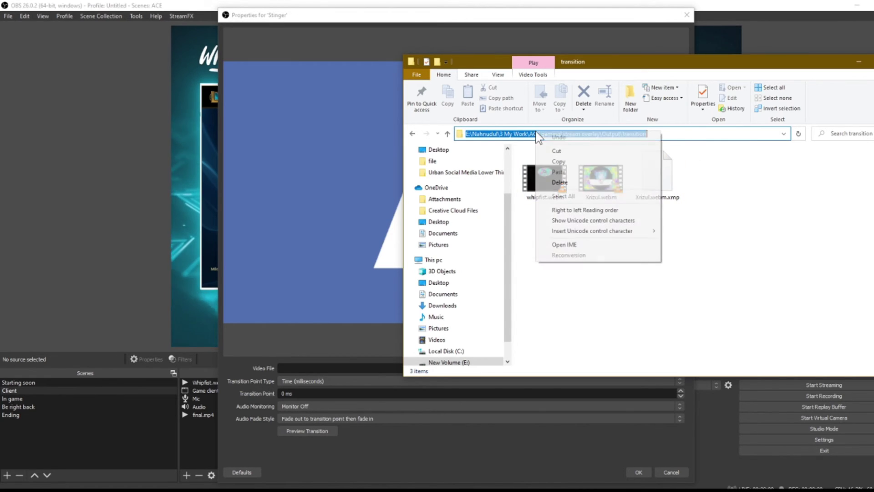
pyautogui.click(569, 163)
pyautogui.click(746, 269)
# Step: Browse to the copied transition folder path and load whipfist.webm as the stinger's video file
pyautogui.click(334, 367)
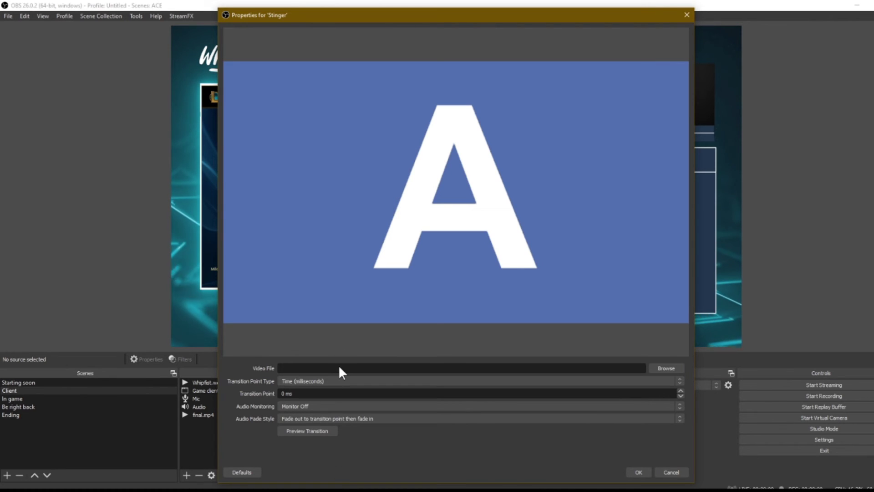
pyautogui.click(649, 369)
pyautogui.click(499, 48)
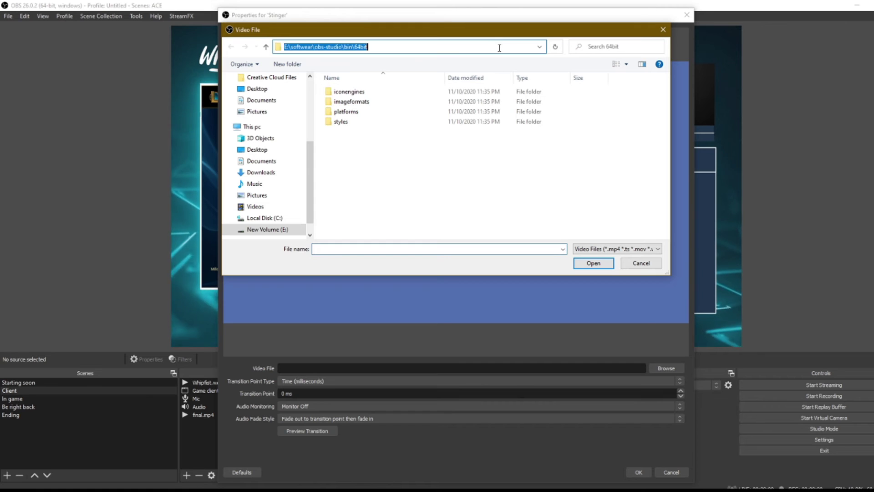
pyautogui.press('Return')
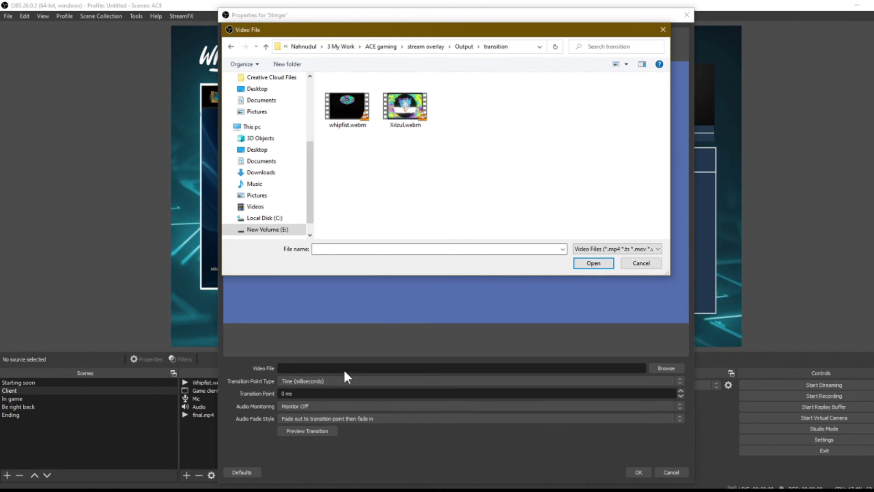
pyautogui.click(348, 103)
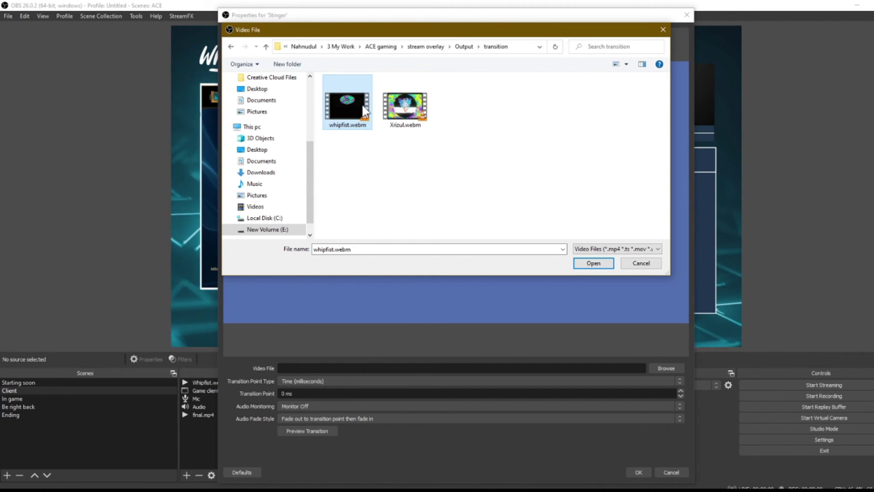
pyautogui.click(588, 263)
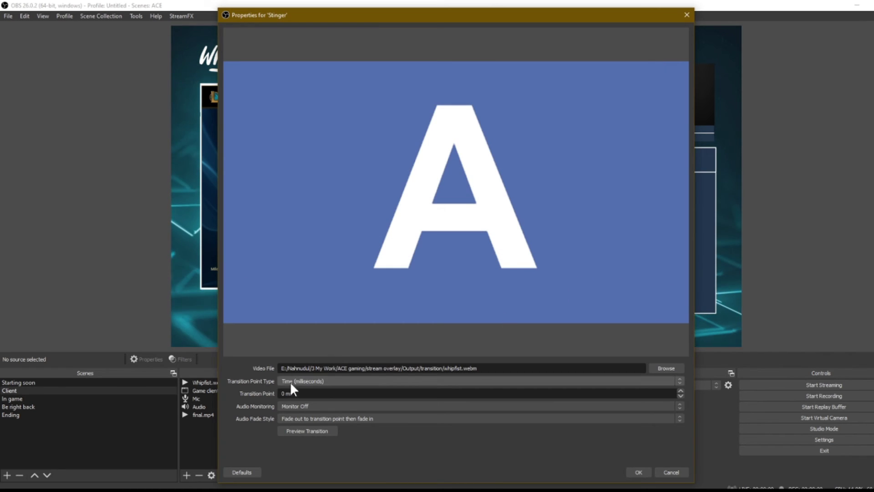
# Step: Check the stinger's audio fade style choices without picking another one, and accept the transition properties
pyautogui.click(367, 419)
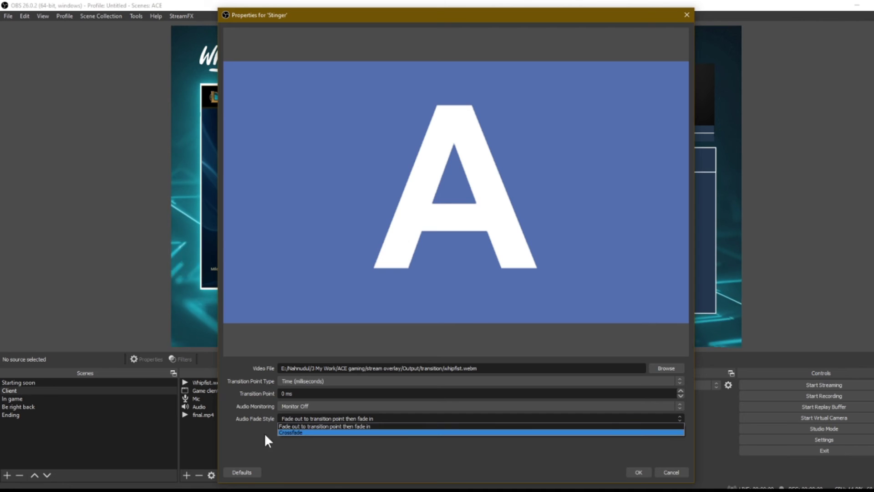
pyautogui.click(242, 437)
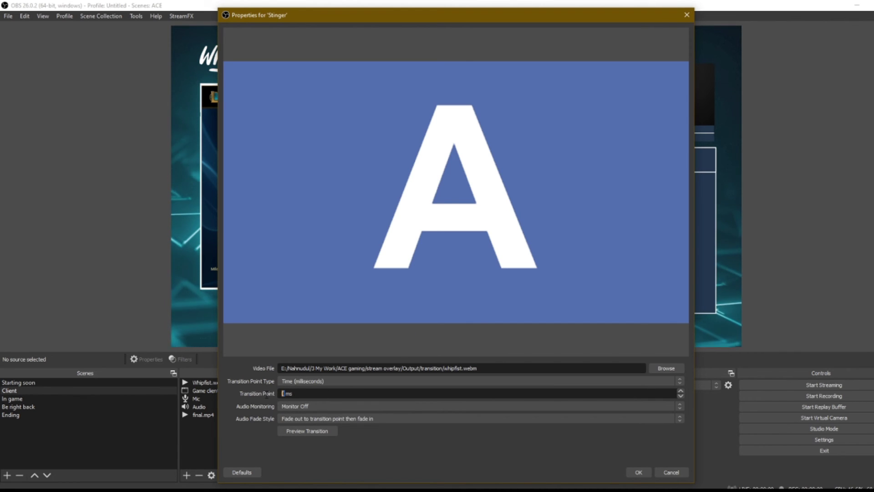
pyautogui.click(636, 473)
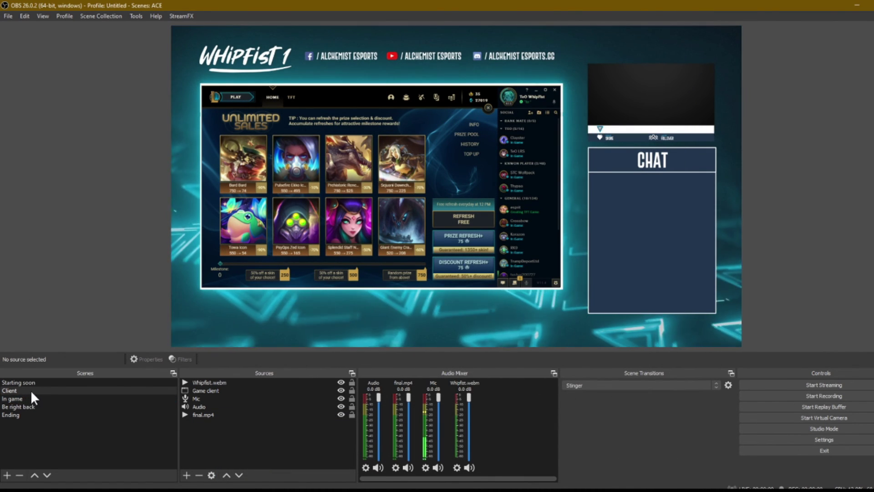
# Step: Test the stinger transition by switching between the In game, Starting soon and Be right back scenes
pyautogui.click(15, 399)
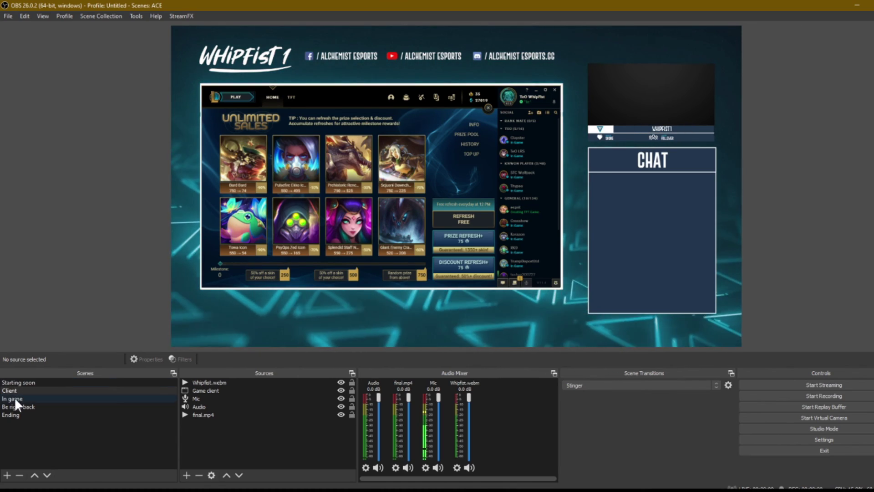
pyautogui.click(16, 382)
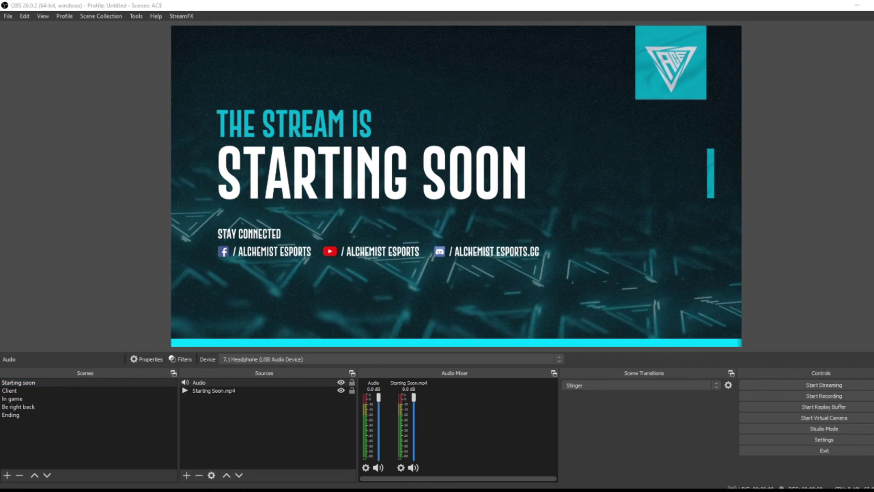
pyautogui.click(836, 259)
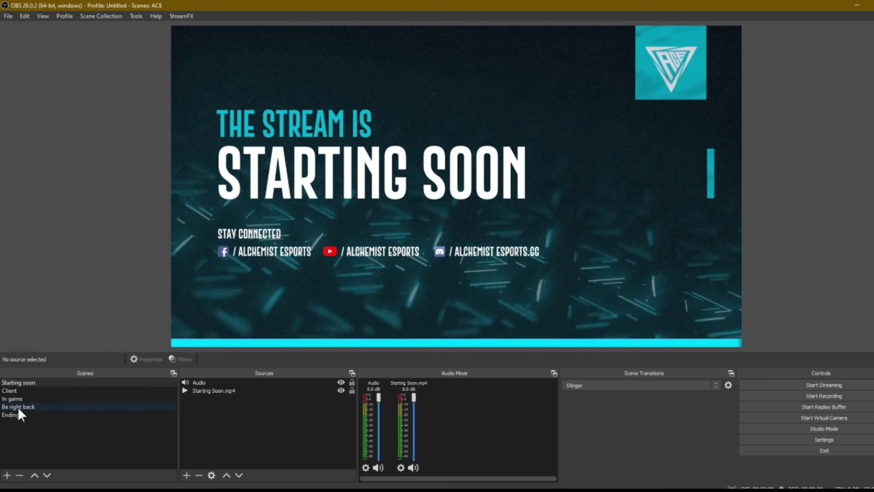
pyautogui.click(17, 406)
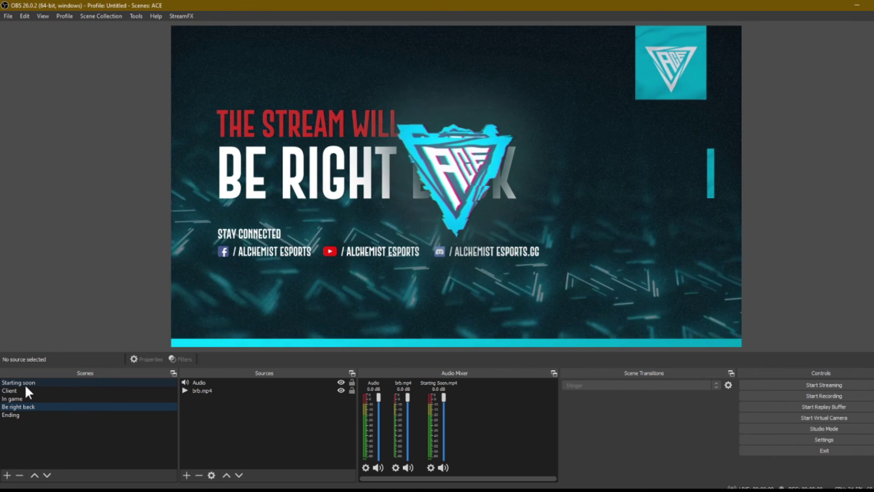
pyautogui.click(20, 382)
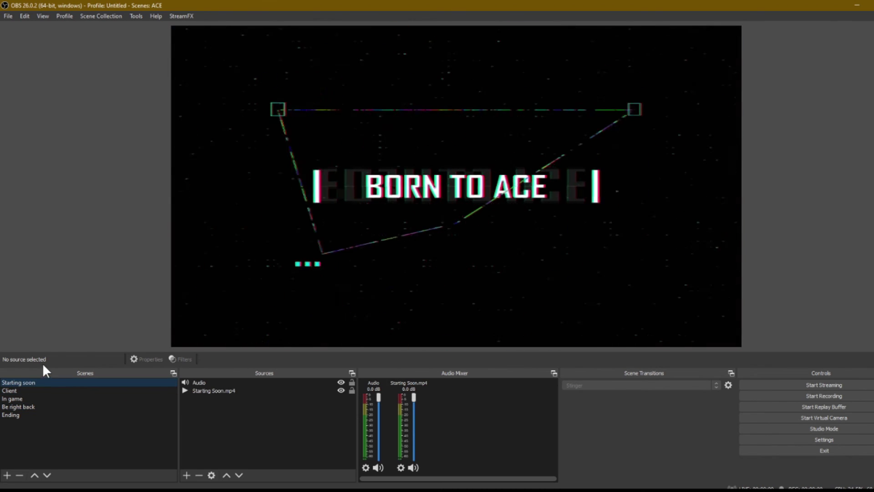